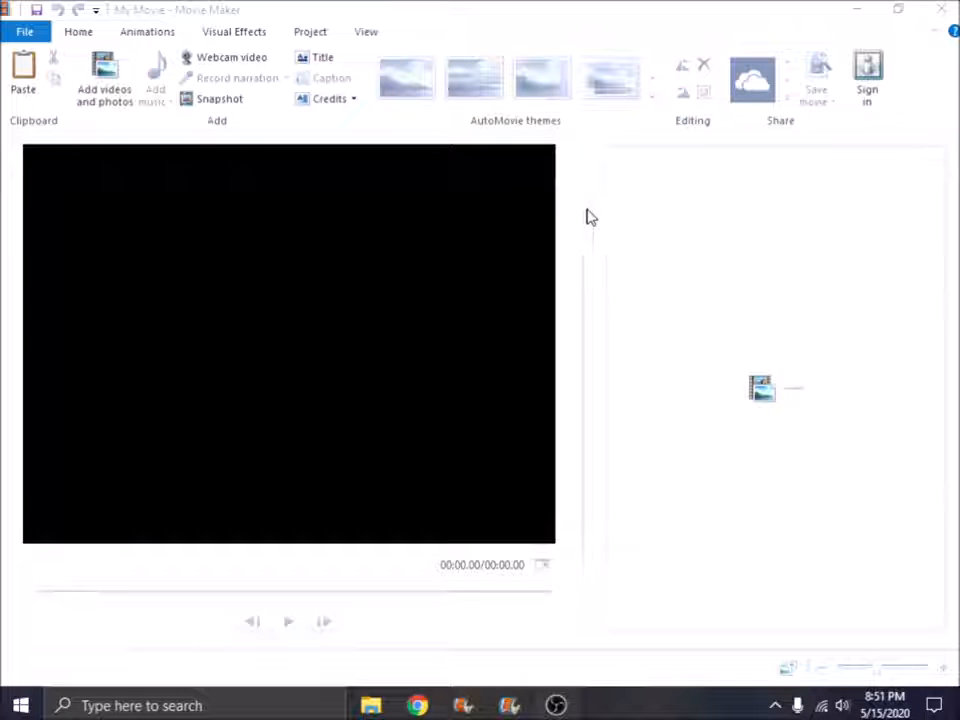
# Add a title clip to the movie and enter "My Movie" as its text.
pyautogui.click(324, 62)
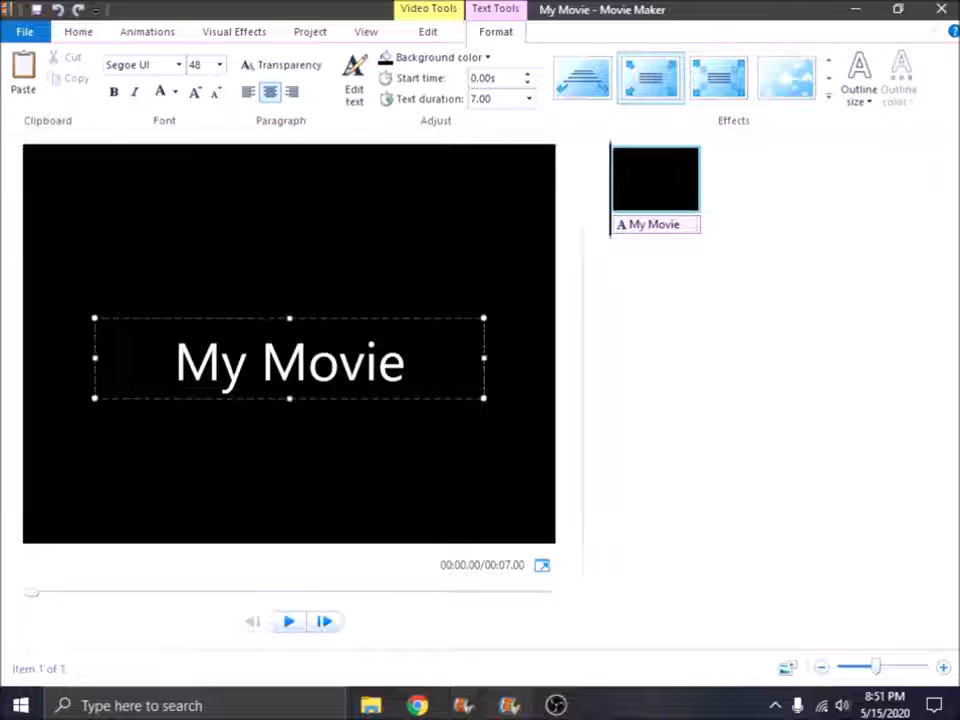
pyautogui.press('BackSpace')
pyautogui.press('BackSpace')
pyautogui.press('BackSpace')
pyautogui.press('BackSpace')
pyautogui.press('BackSpace')
pyautogui.press('BackSpace')
pyautogui.press('BackSpace')
pyautogui.press('BackSpace')
pyautogui.write('M')
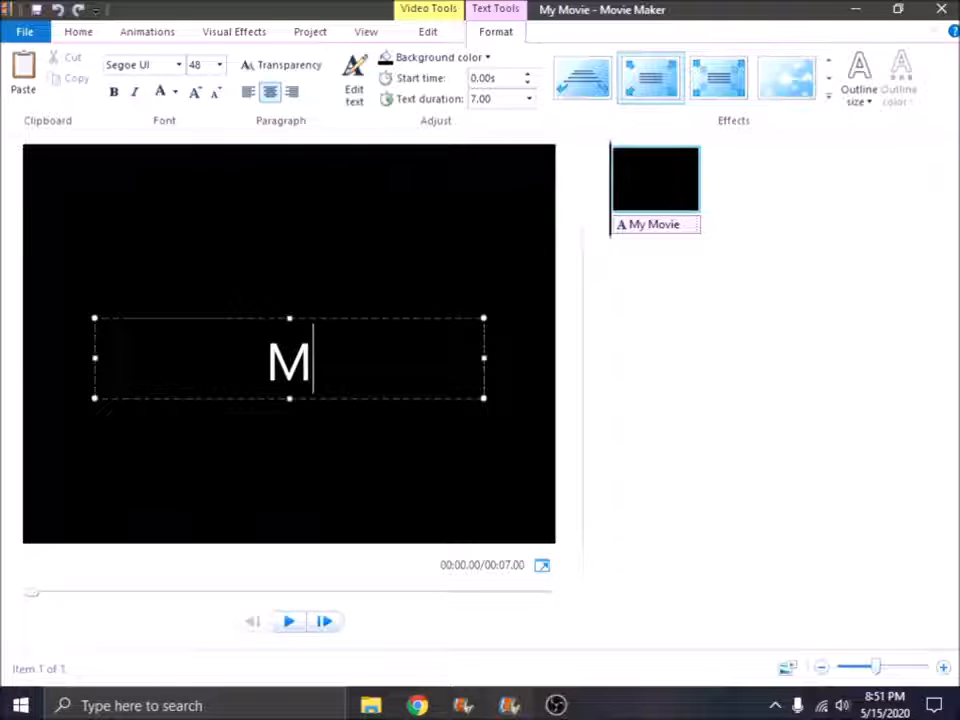
pyautogui.write('y Movie')
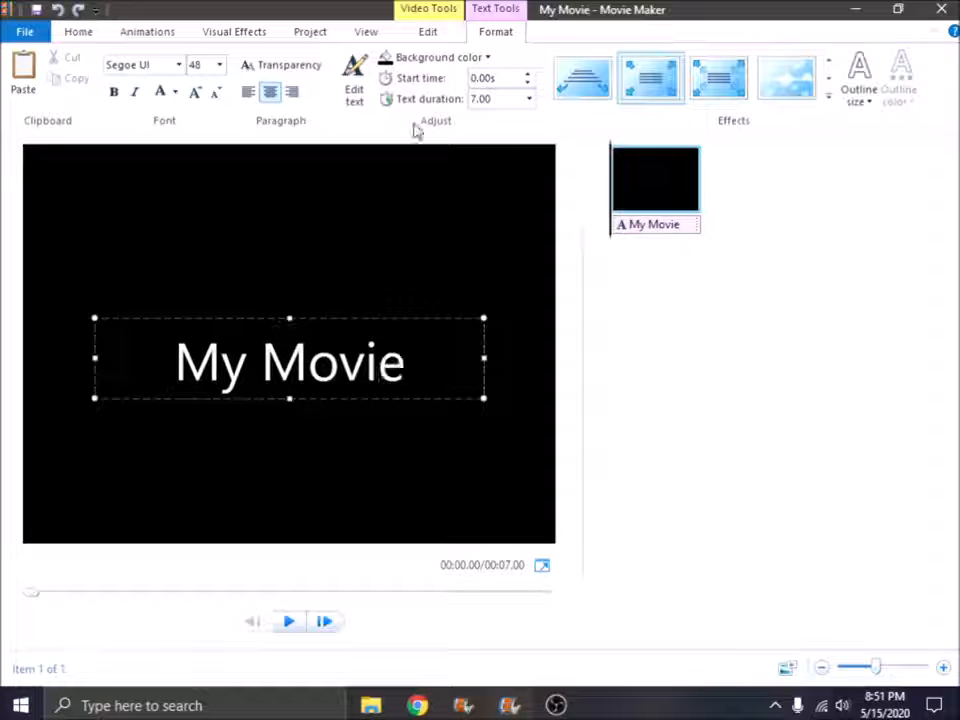
# Set the title text's font to MV Boli and its size to 72.
pyautogui.click(150, 64)
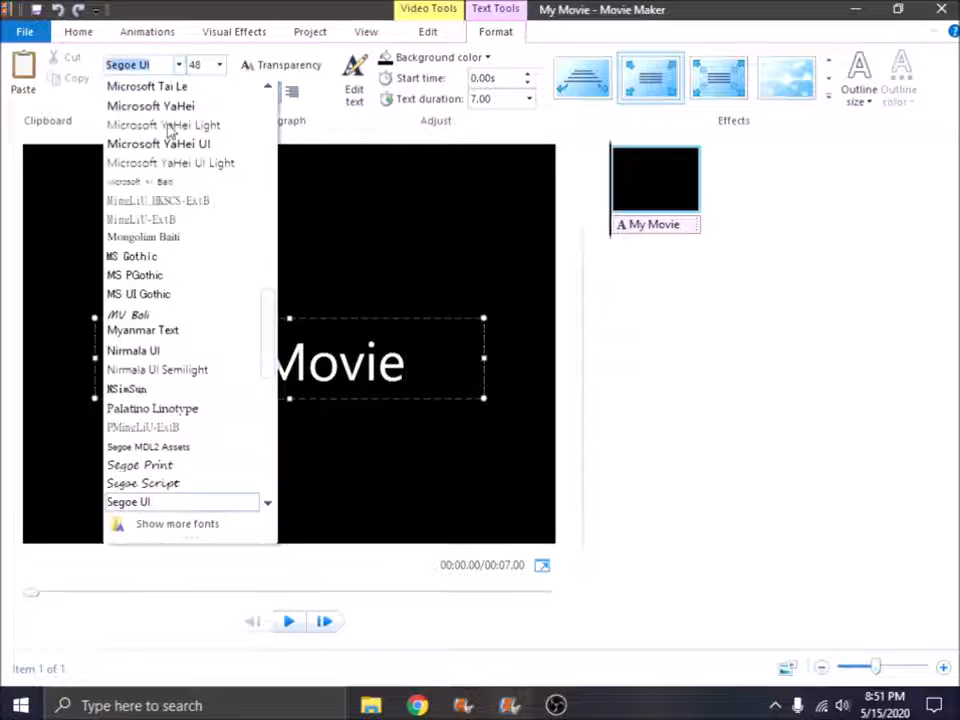
pyautogui.click(166, 315)
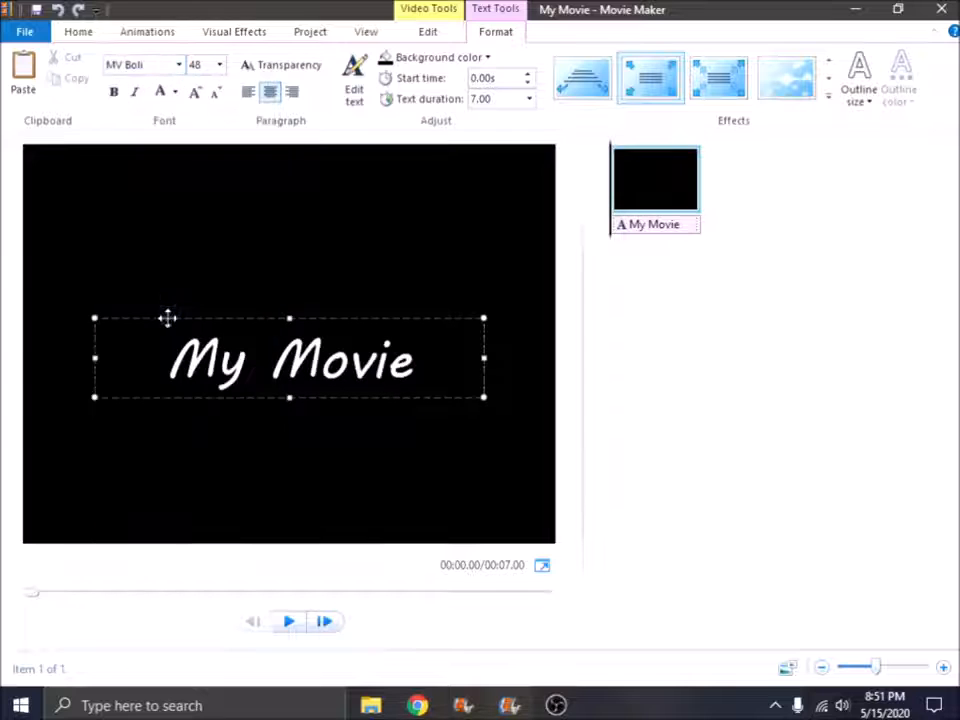
pyautogui.click(219, 64)
pyautogui.click(195, 326)
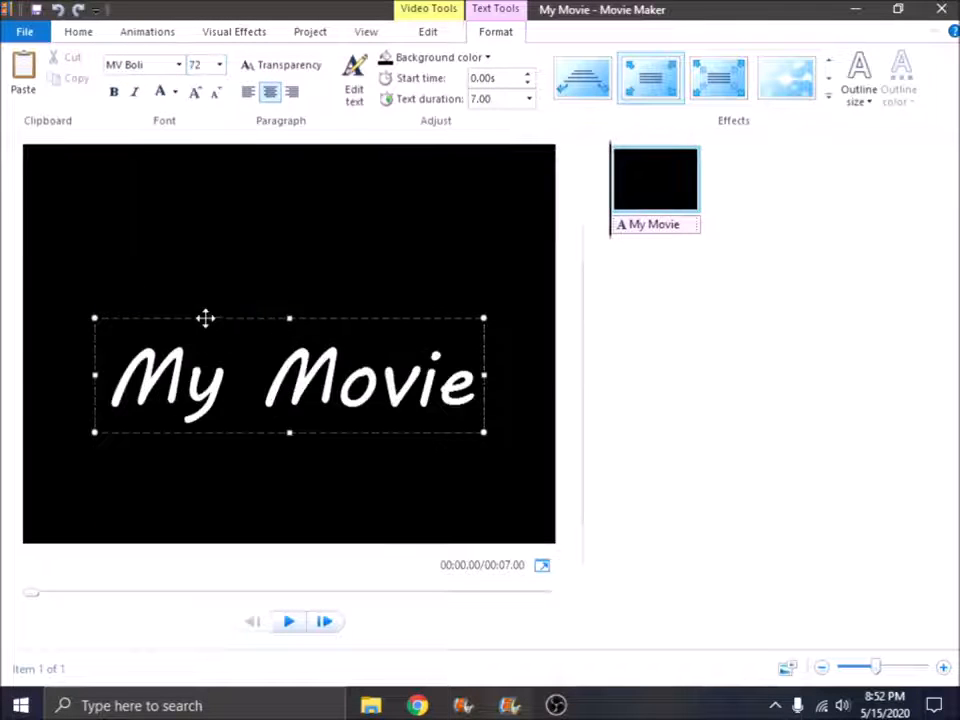
# Try italic and bold styling on the title text.
pyautogui.click(175, 93)
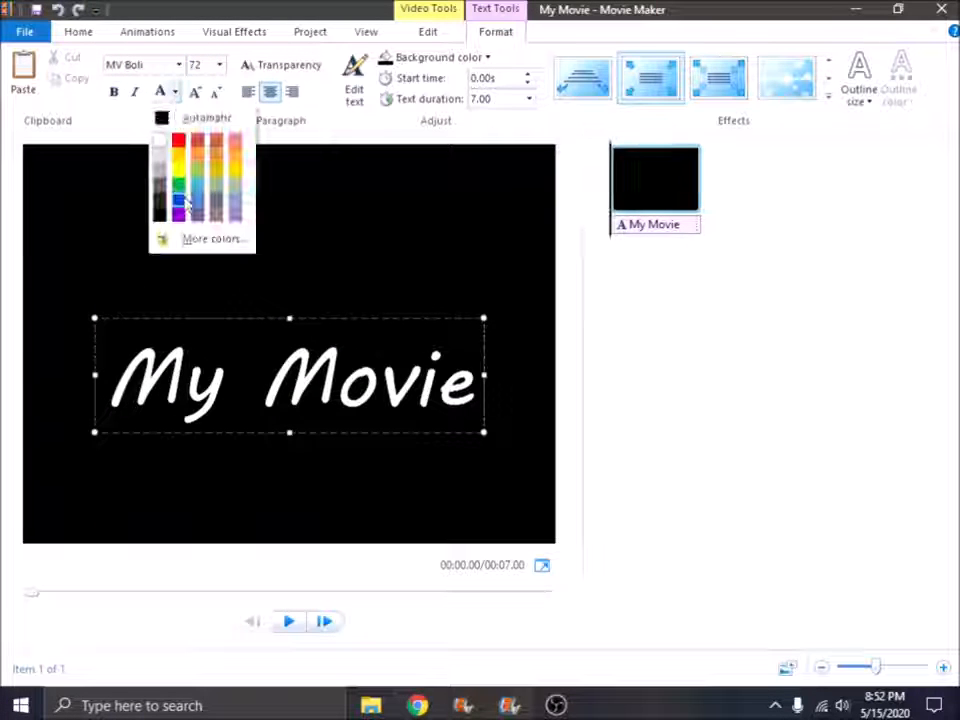
pyautogui.click(137, 99)
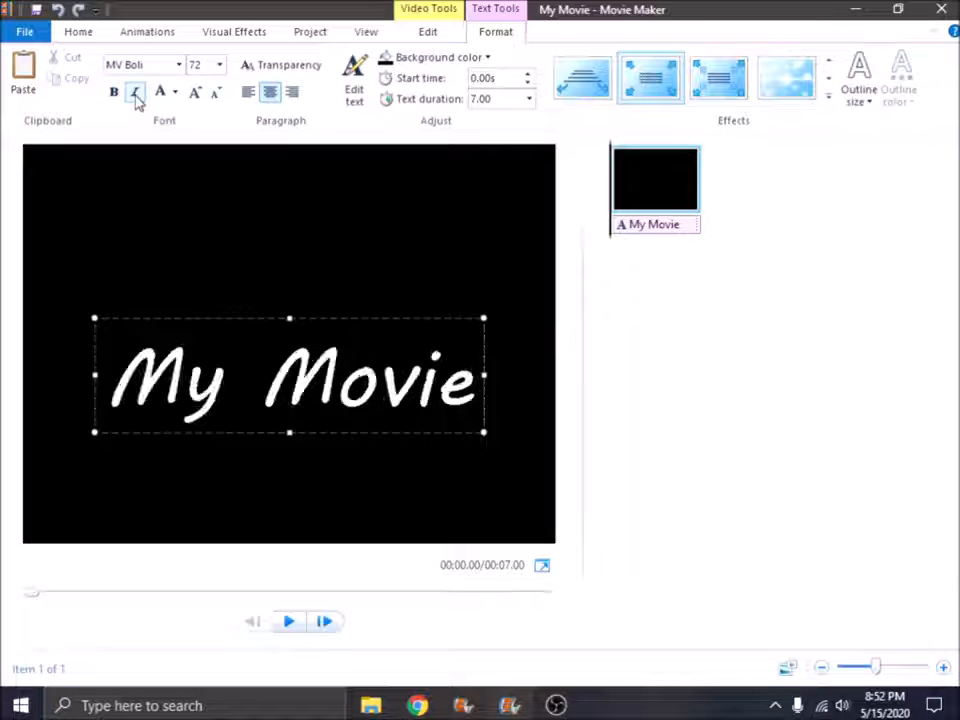
pyautogui.click(118, 97)
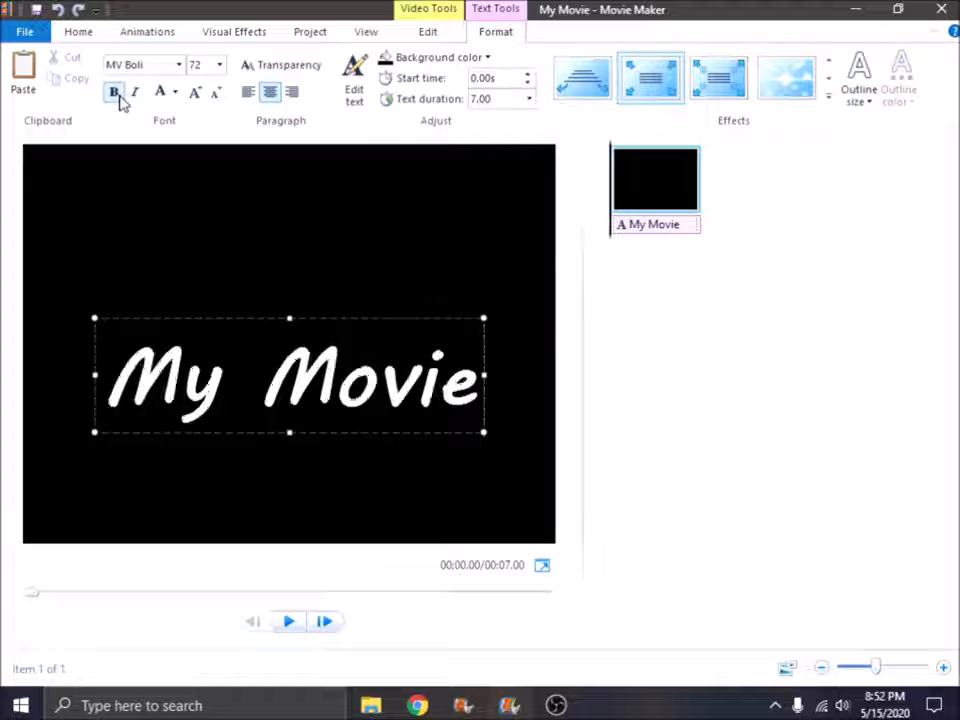
pyautogui.click(281, 79)
pyautogui.moveTo(249, 100)
pyautogui.mouseDown()
pyautogui.moveTo(326, 104)
pyautogui.moveTo(247, 117)
pyautogui.mouseUp()
pyautogui.click(231, 122)
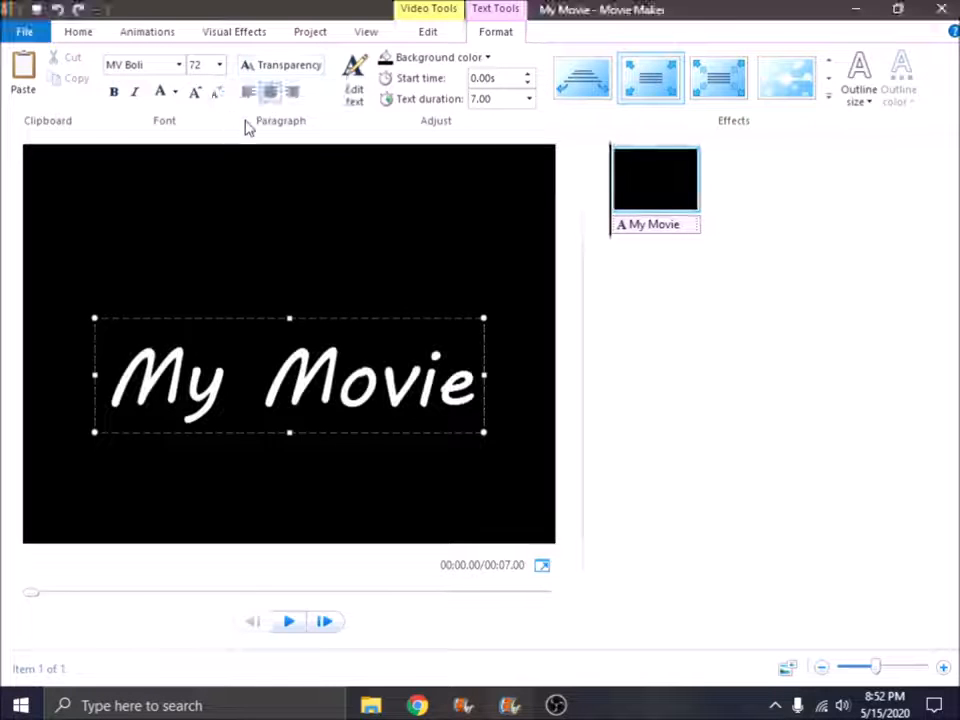
# Left-align the title text, set the title's background color to dark blue, and preview the clip.
pyautogui.click(290, 93)
pyautogui.click(248, 93)
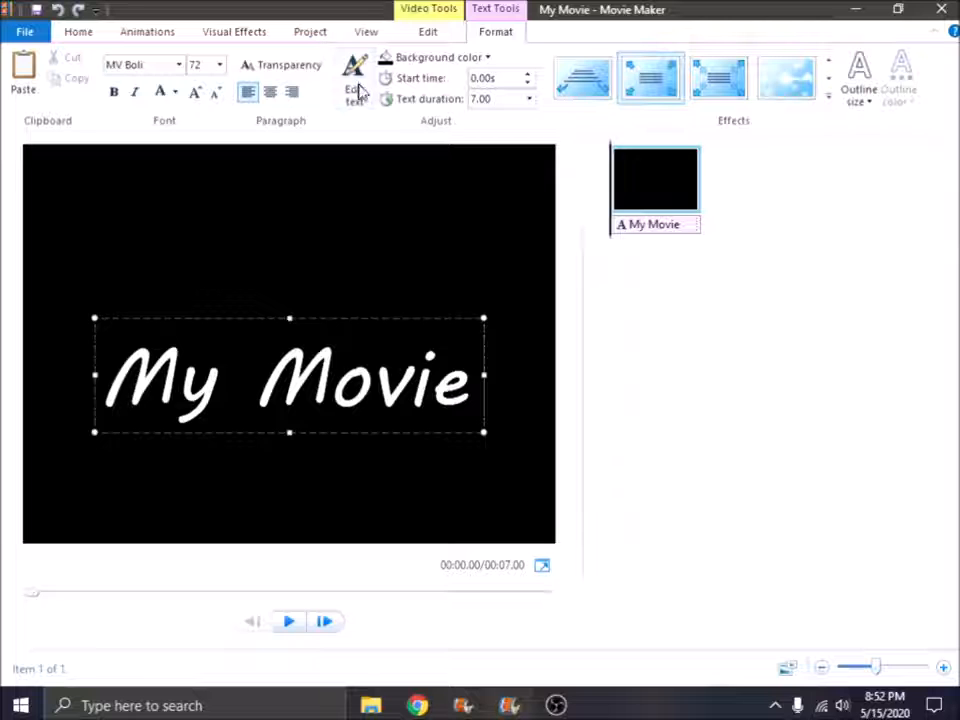
pyautogui.click(472, 63)
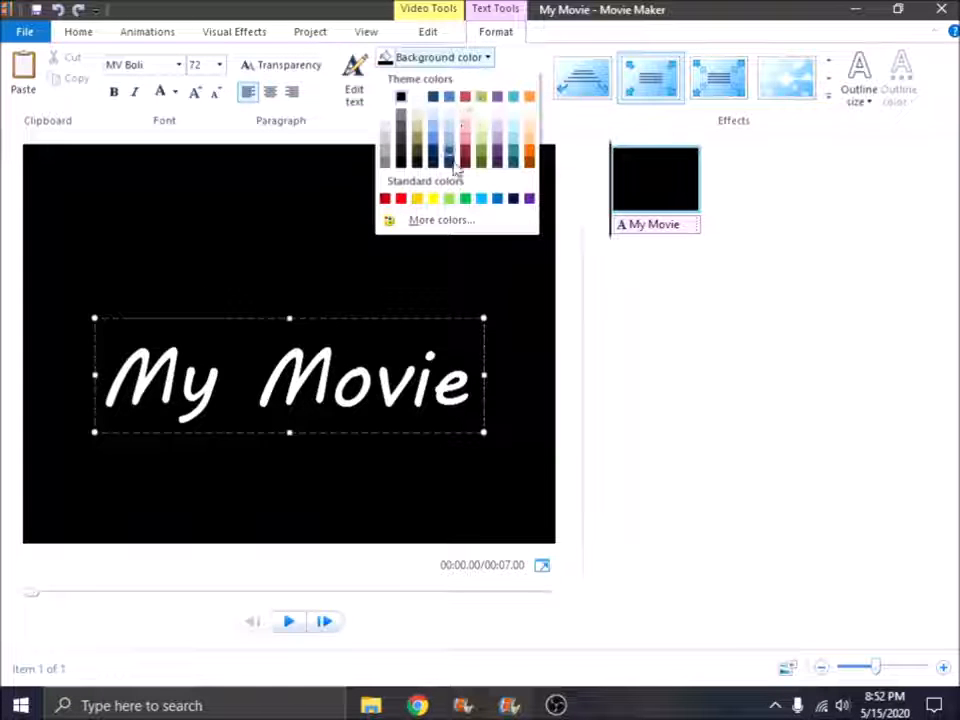
pyautogui.click(451, 163)
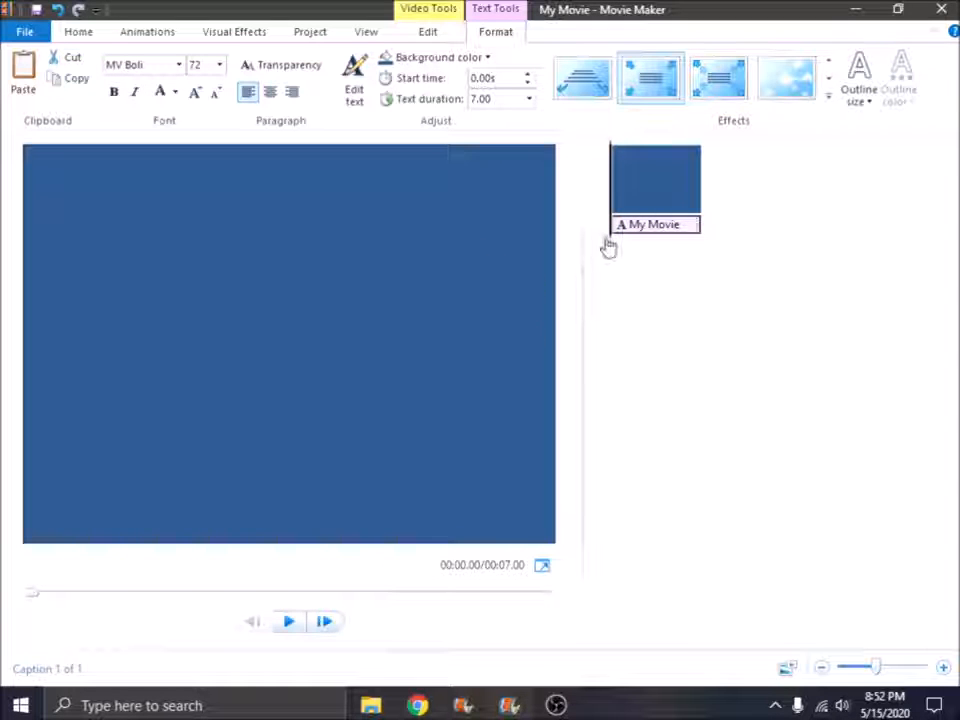
pyautogui.press('space')
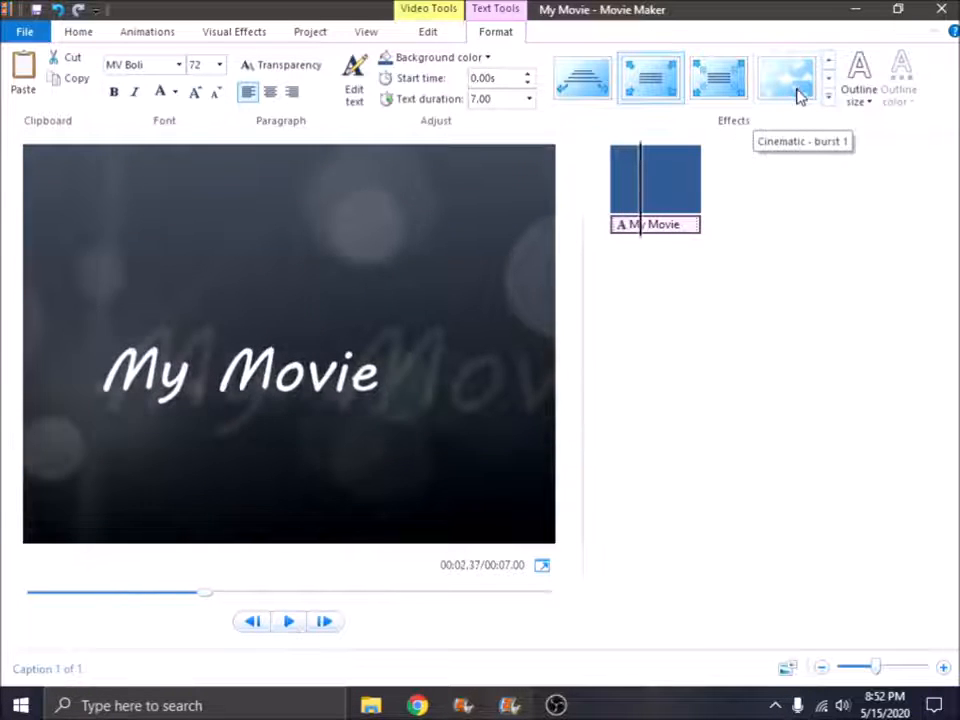
# Set the title clip's duration to 1.00 second and its background color to black.
pyautogui.click(529, 100)
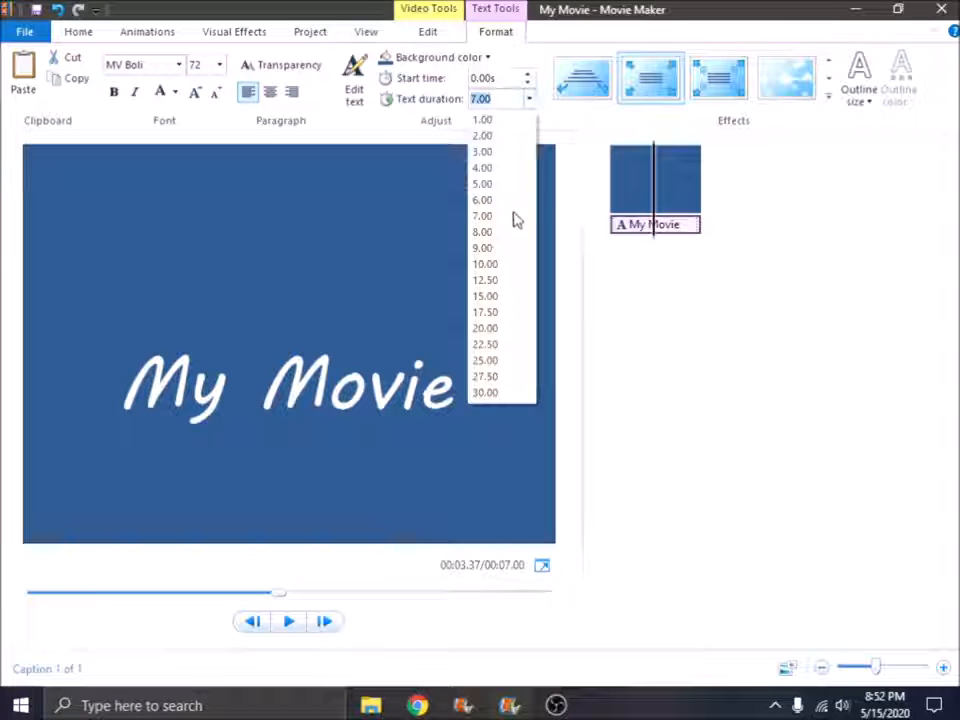
pyautogui.click(410, 124)
pyautogui.click(529, 100)
pyautogui.click(428, 54)
pyautogui.click(427, 32)
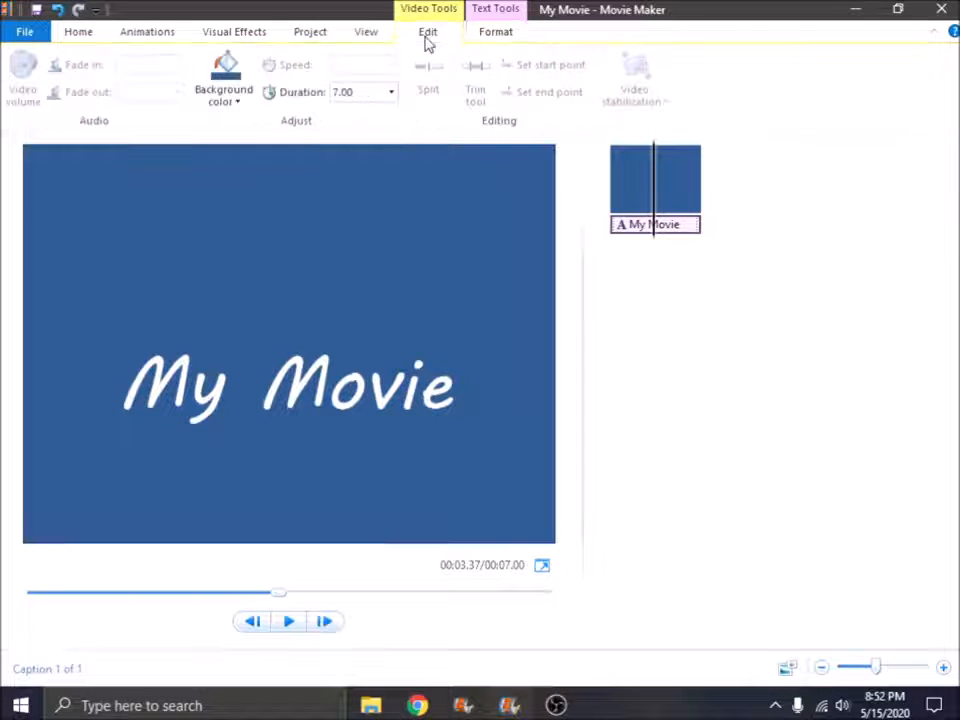
pyautogui.click(617, 184)
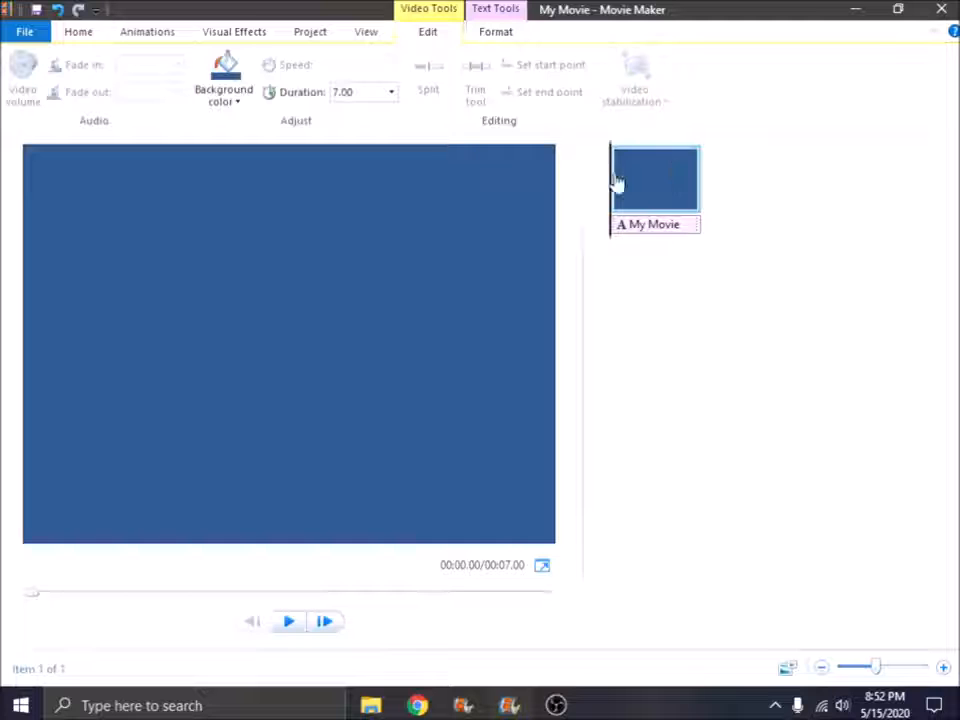
pyautogui.click(391, 93)
pyautogui.click(378, 111)
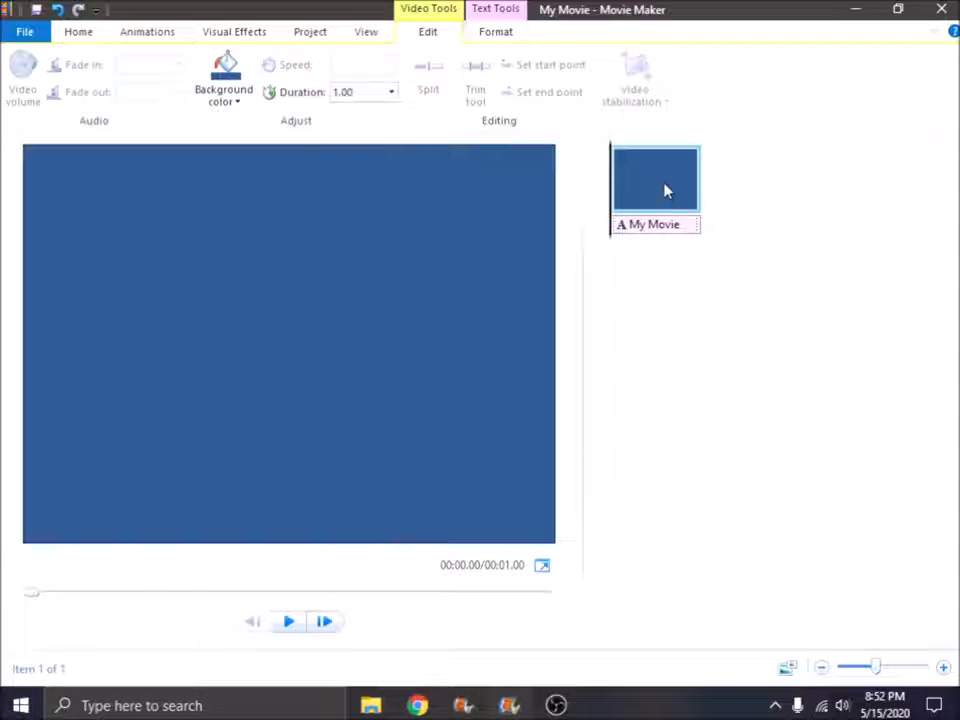
pyautogui.press('space')
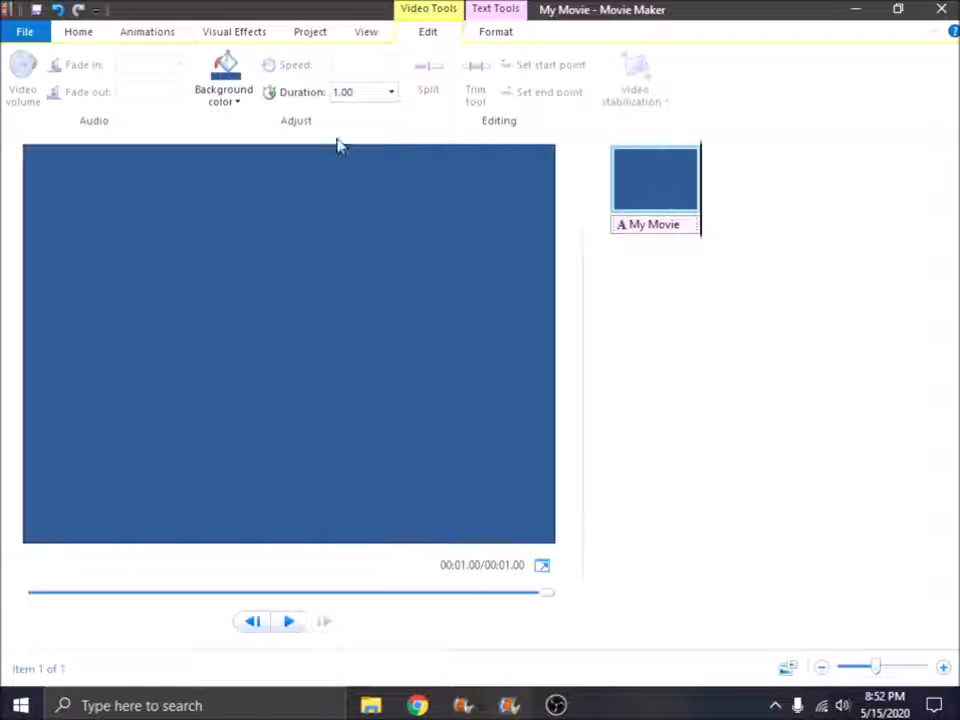
pyautogui.click(224, 92)
pyautogui.click(219, 136)
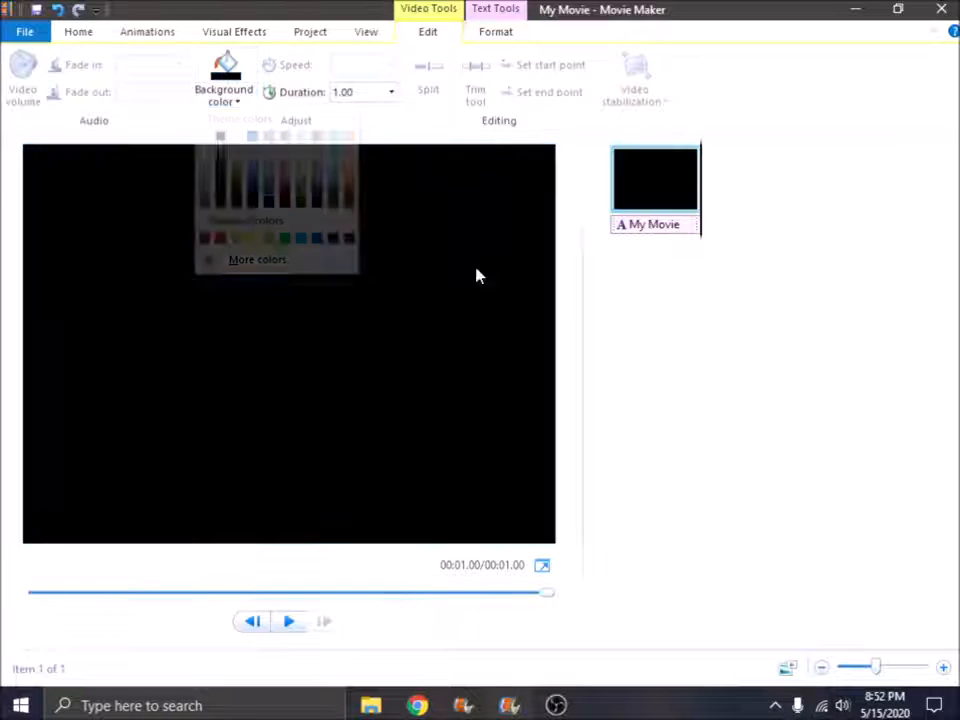
# Try the Widescreen (16:9) aspect ratio on the project, and switch it back to Standard (4:3).
pyautogui.click(376, 36)
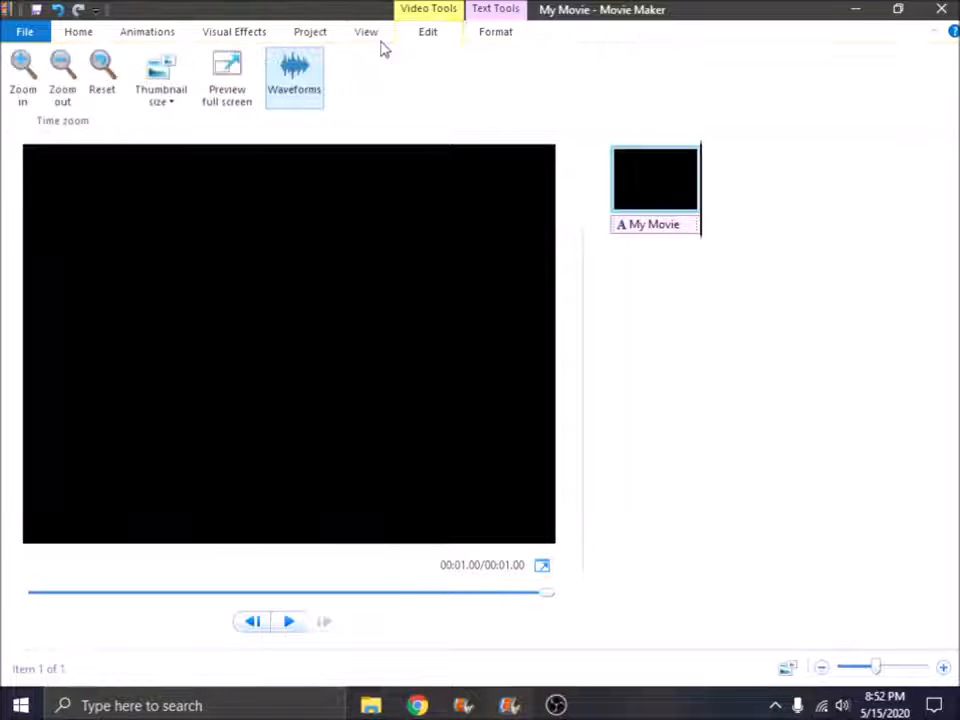
pyautogui.click(303, 35)
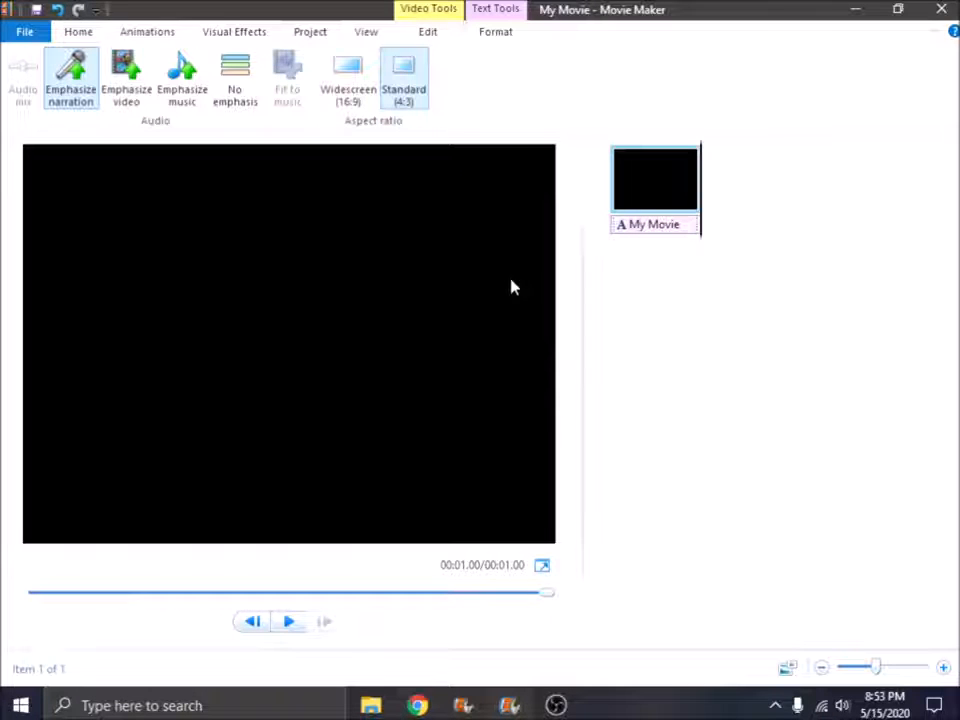
pyautogui.click(351, 101)
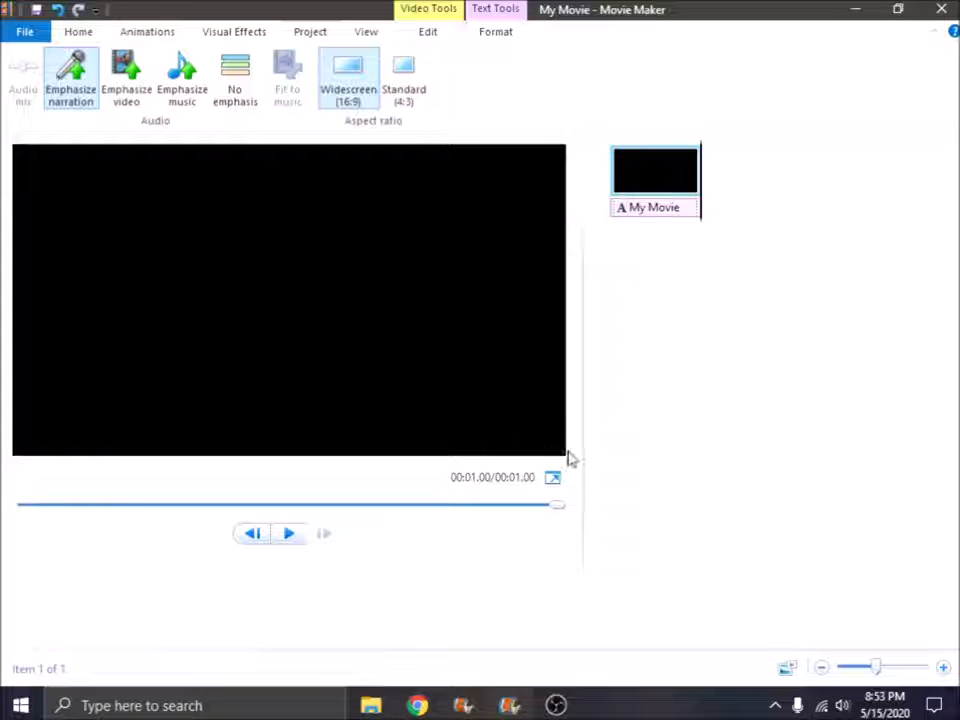
pyautogui.click(406, 97)
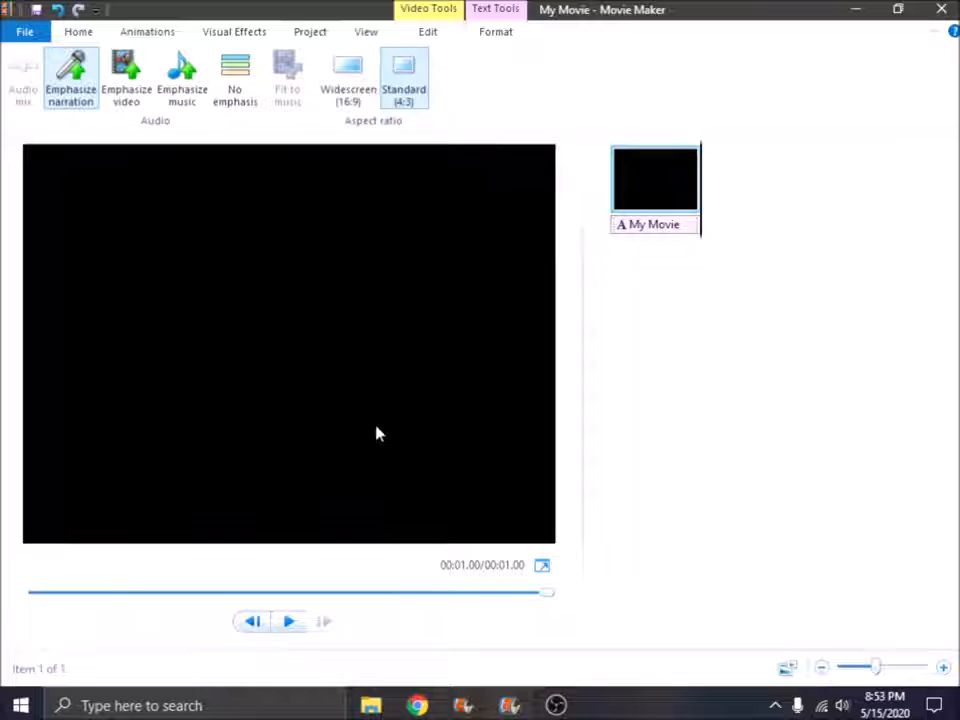
pyautogui.click(256, 36)
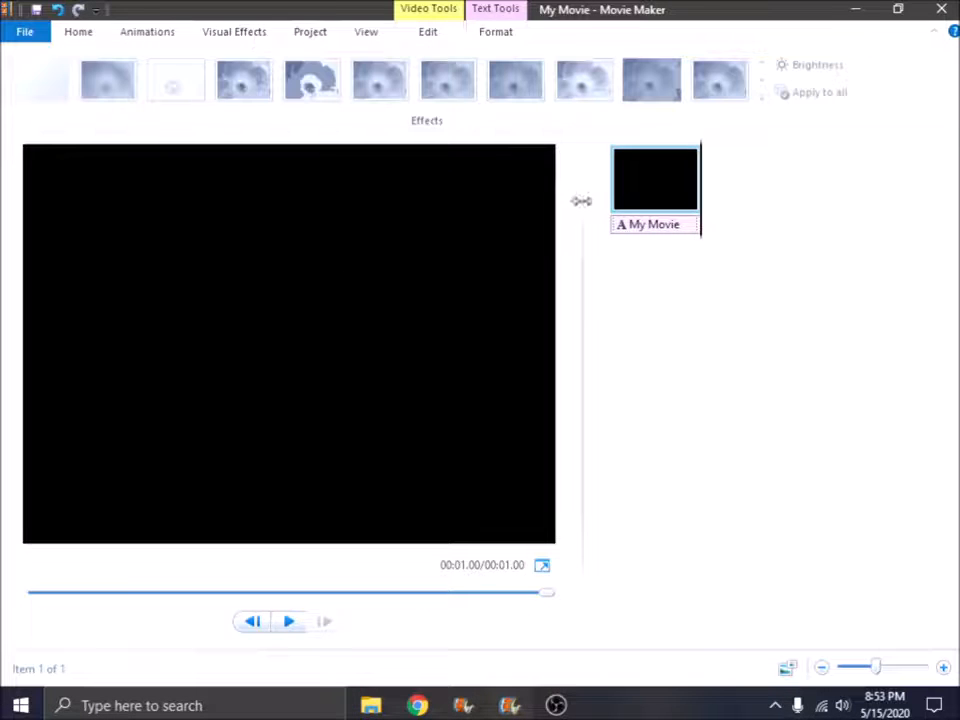
# Add all nine pictures from the Saved Pictures folder to the movie after the title clip.
pyautogui.click(82, 35)
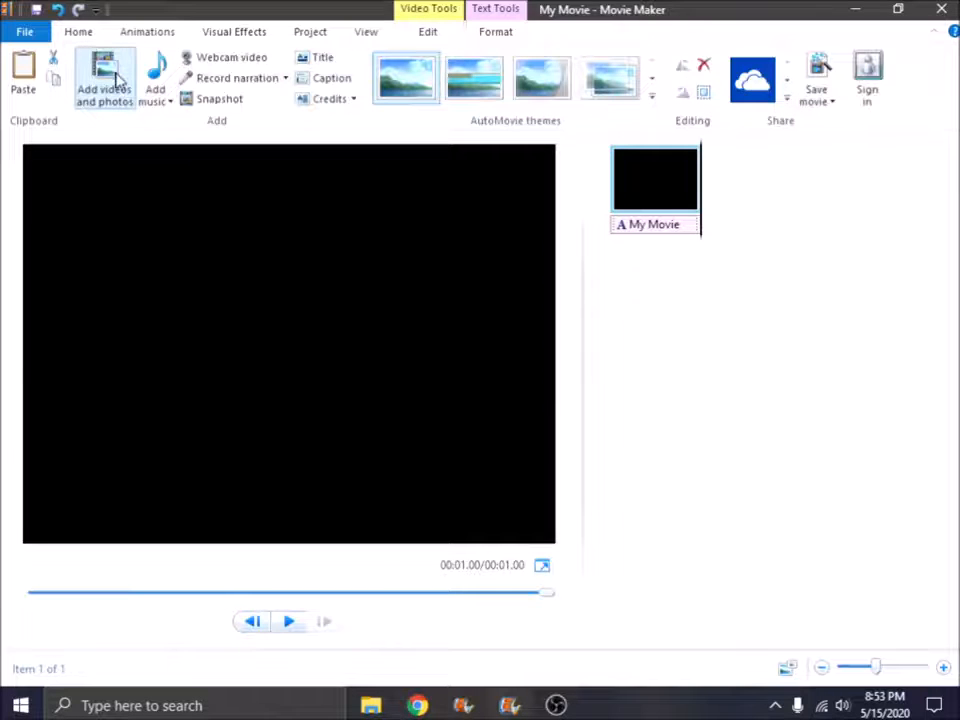
pyautogui.click(111, 81)
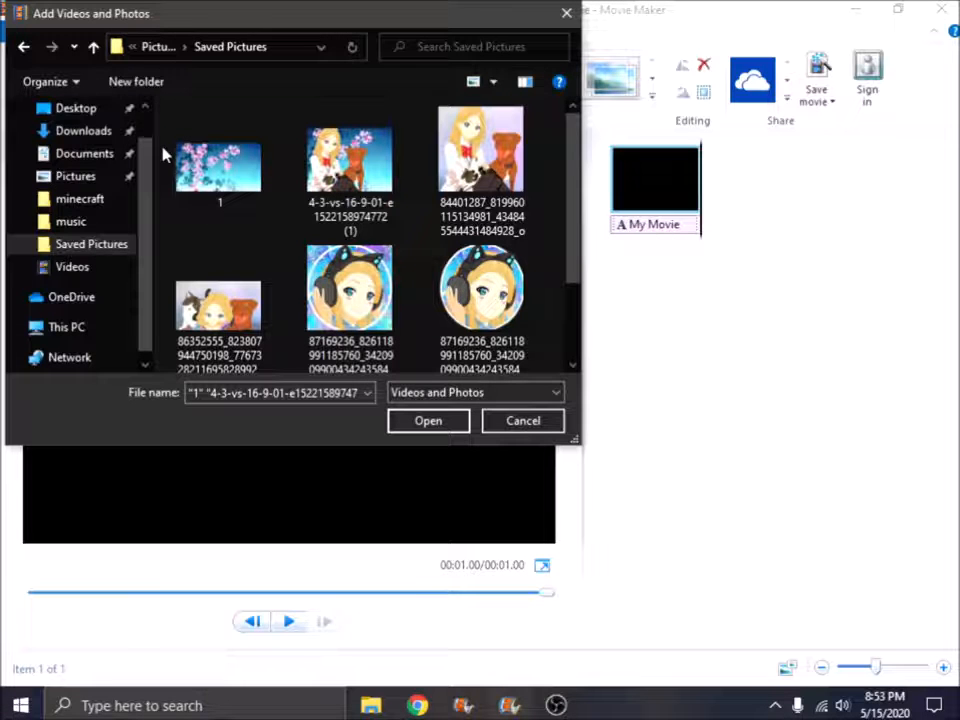
pyautogui.moveTo(170, 158); pyautogui.dragTo(553, 497)
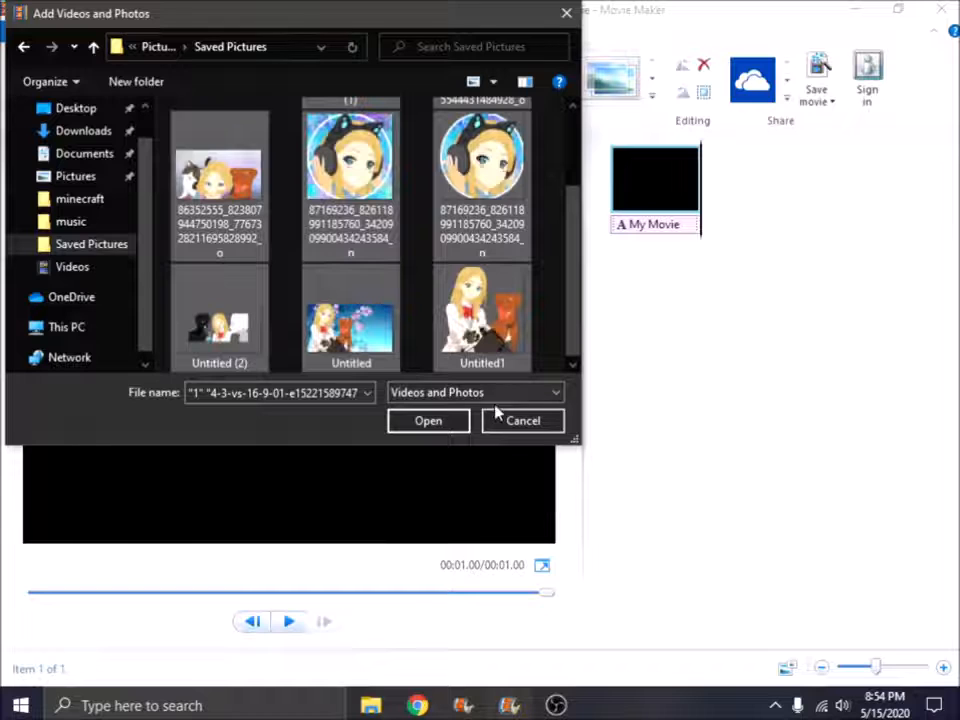
pyautogui.click(424, 421)
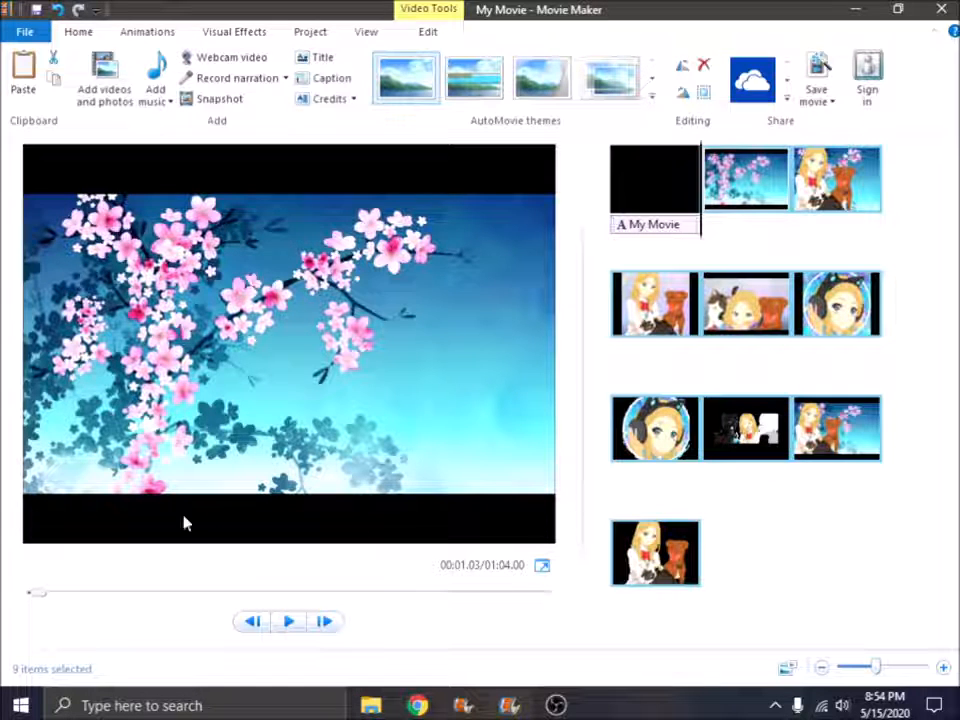
# Compare how the added photos fit the frame in Widescreen (16:9) and in Standard (4:3).
pyautogui.click(318, 33)
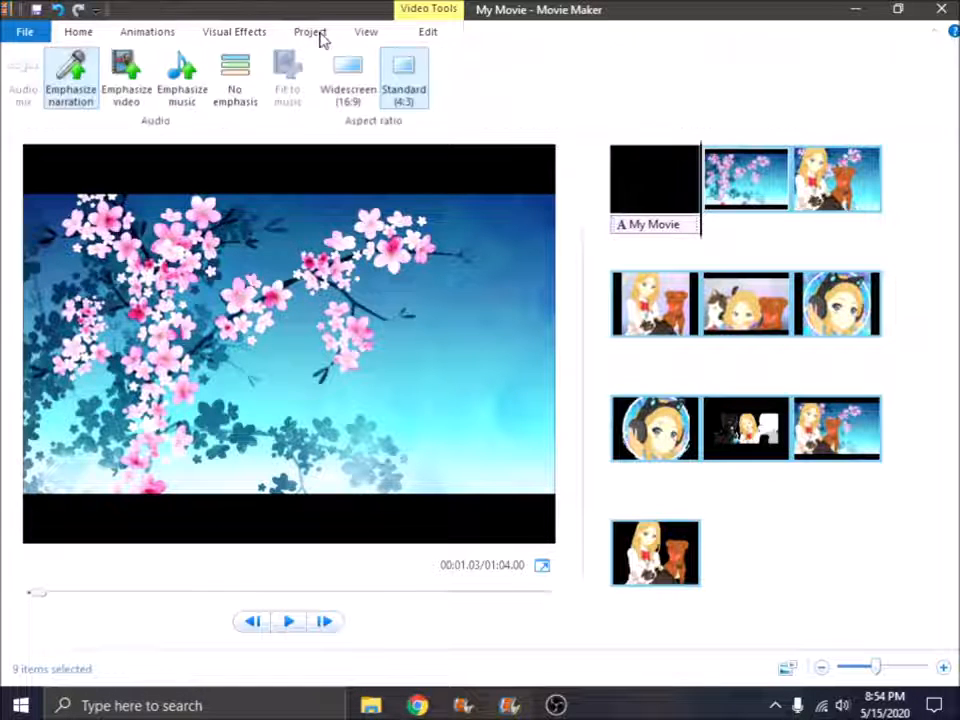
pyautogui.click(345, 95)
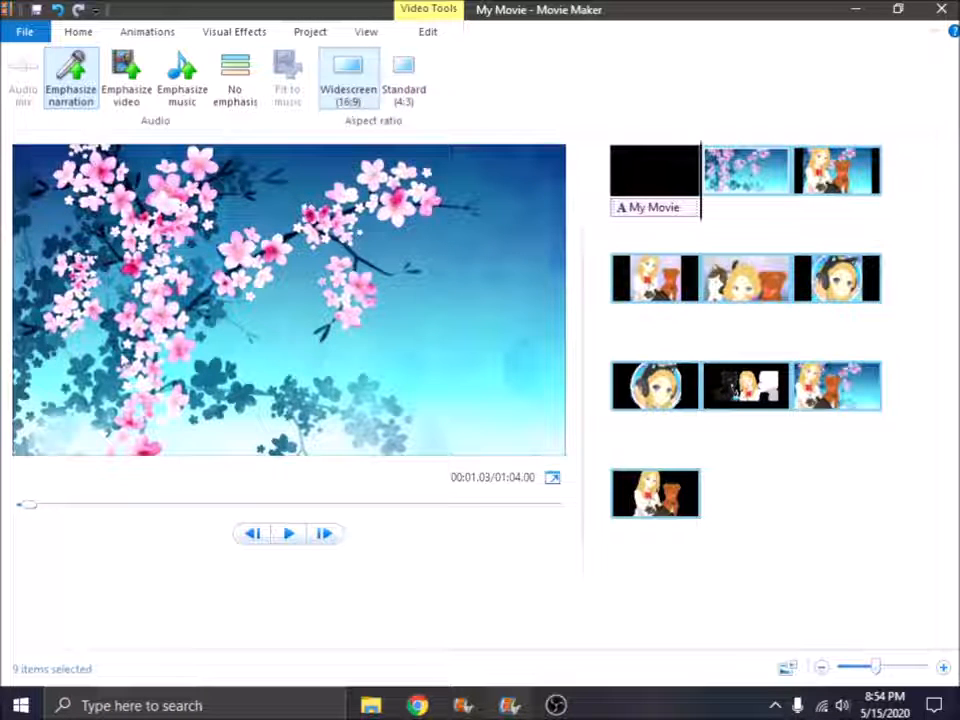
pyautogui.click(836, 186)
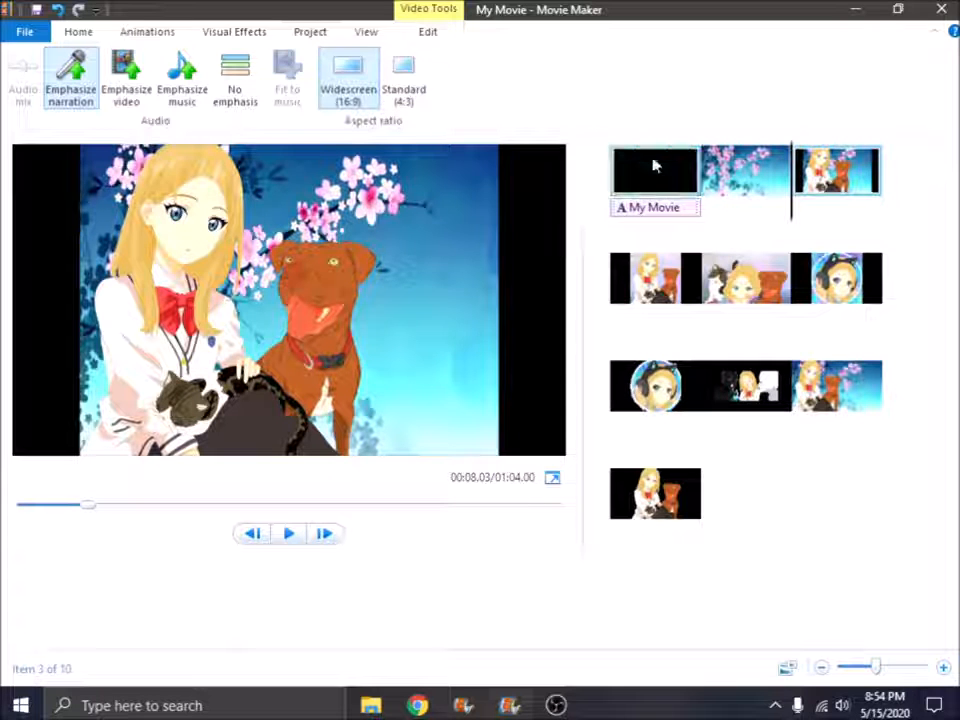
pyautogui.click(717, 172)
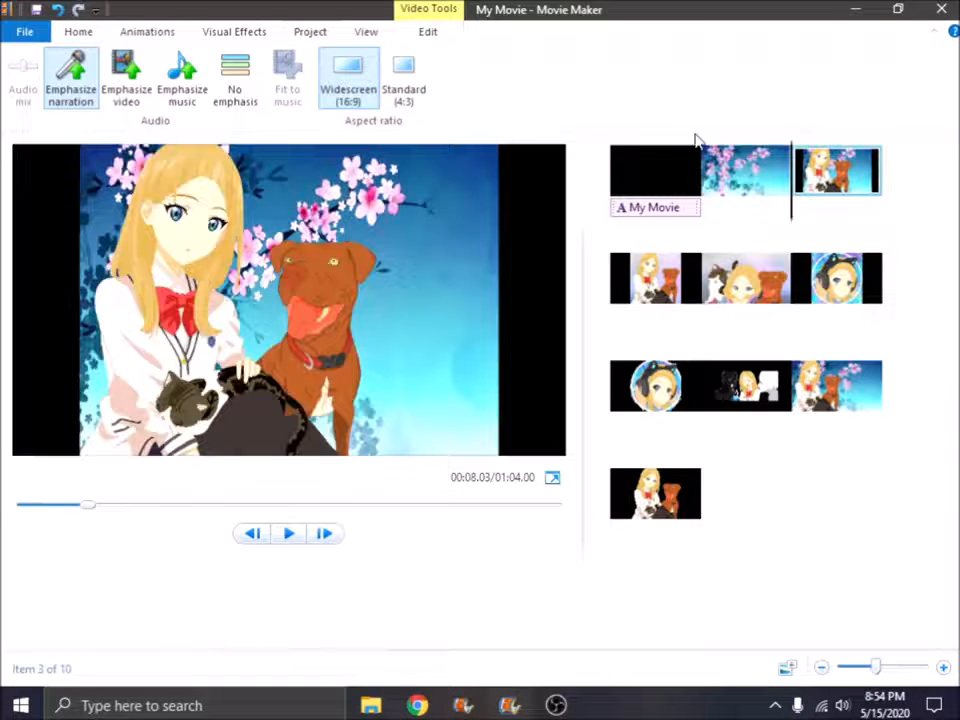
pyautogui.click(403, 80)
pyautogui.click(727, 190)
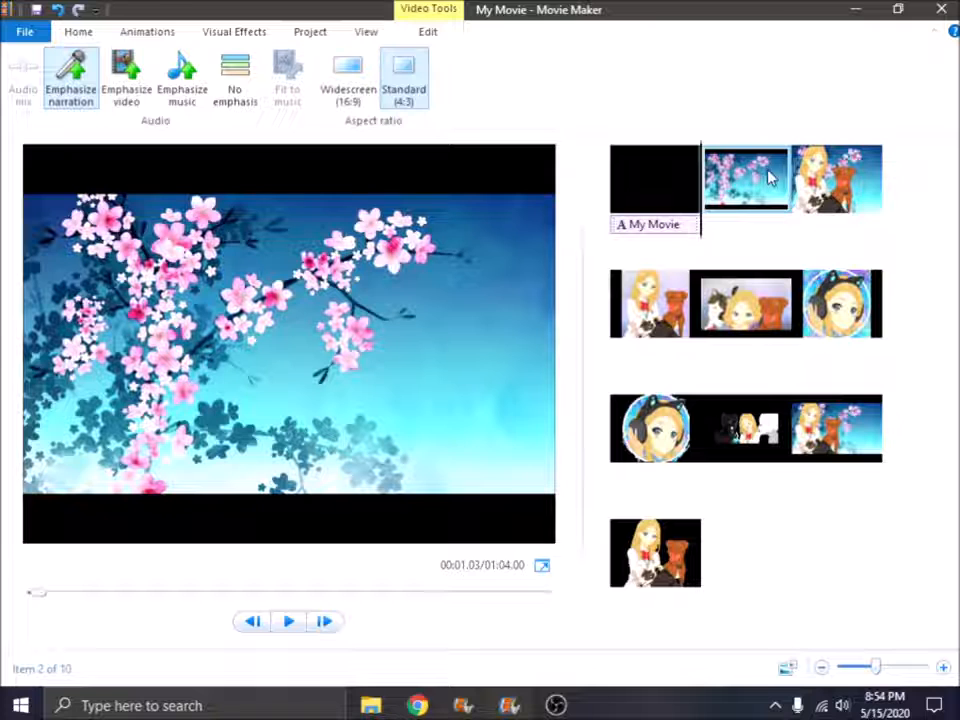
# Undo the last two aspect ratio changes.
pyautogui.click(58, 12)
pyautogui.click(58, 12)
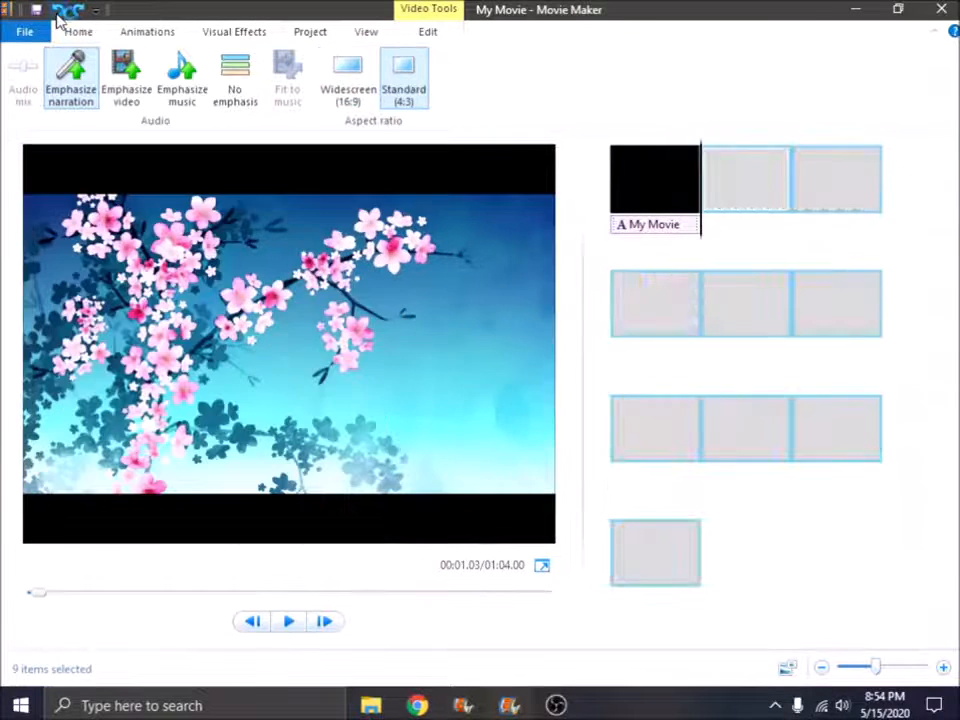
# Undo the photo import and add all nine pictures from the Saved Pictures folder to the movie again.
pyautogui.click(58, 12)
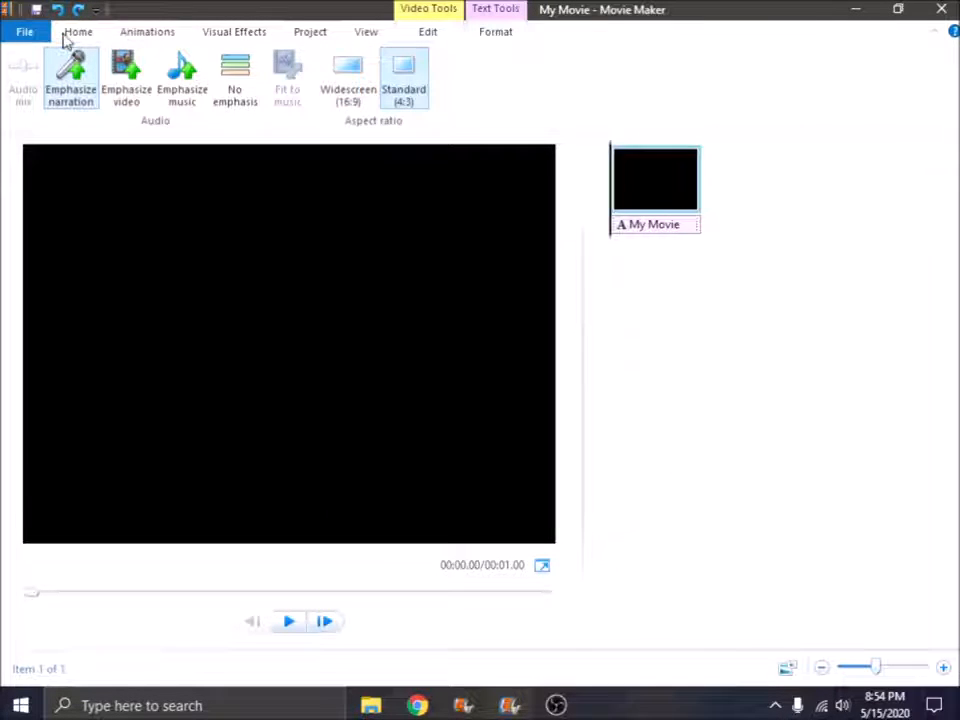
pyautogui.click(76, 33)
pyautogui.click(108, 75)
pyautogui.moveTo(159, 141); pyautogui.dragTo(594, 510)
pyautogui.click(430, 421)
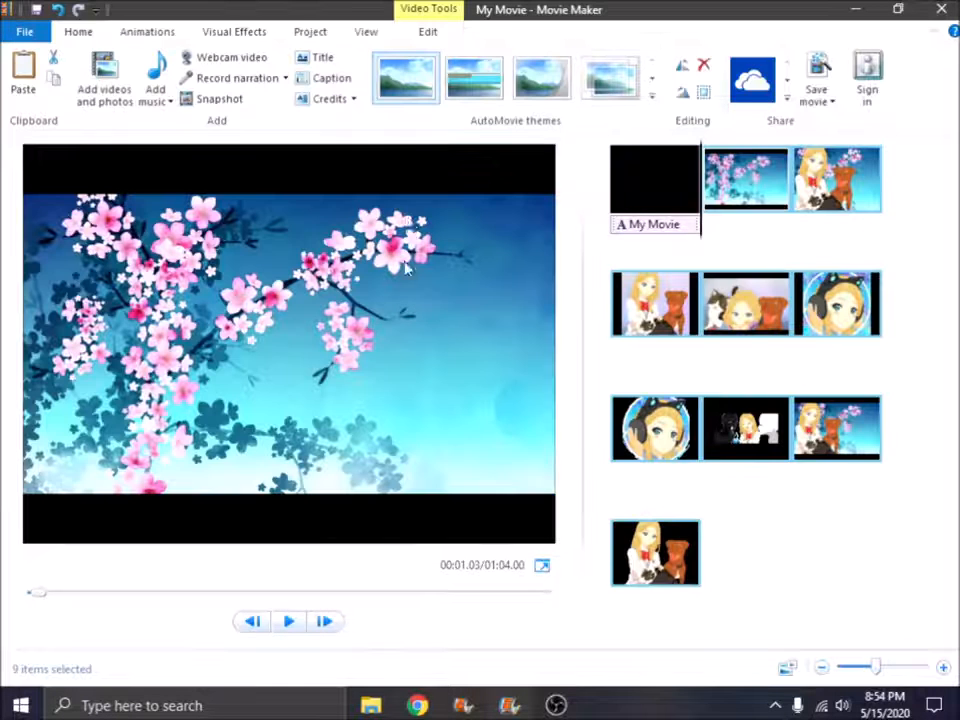
# Set the duration of all nine selected photos to 1.00 second.
pyautogui.click(430, 31)
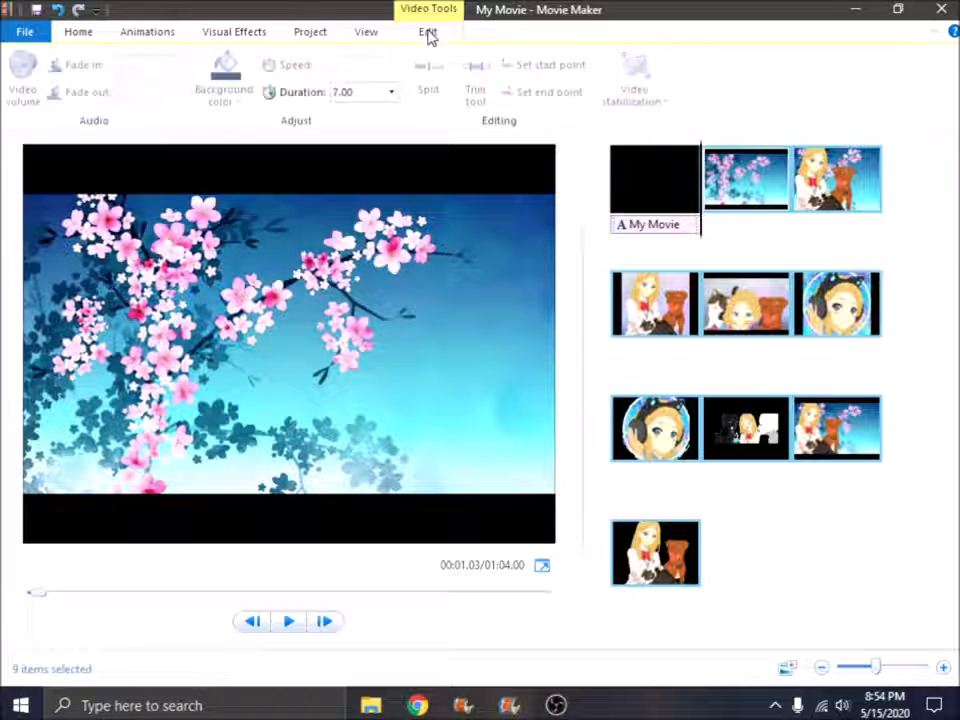
pyautogui.click(391, 92)
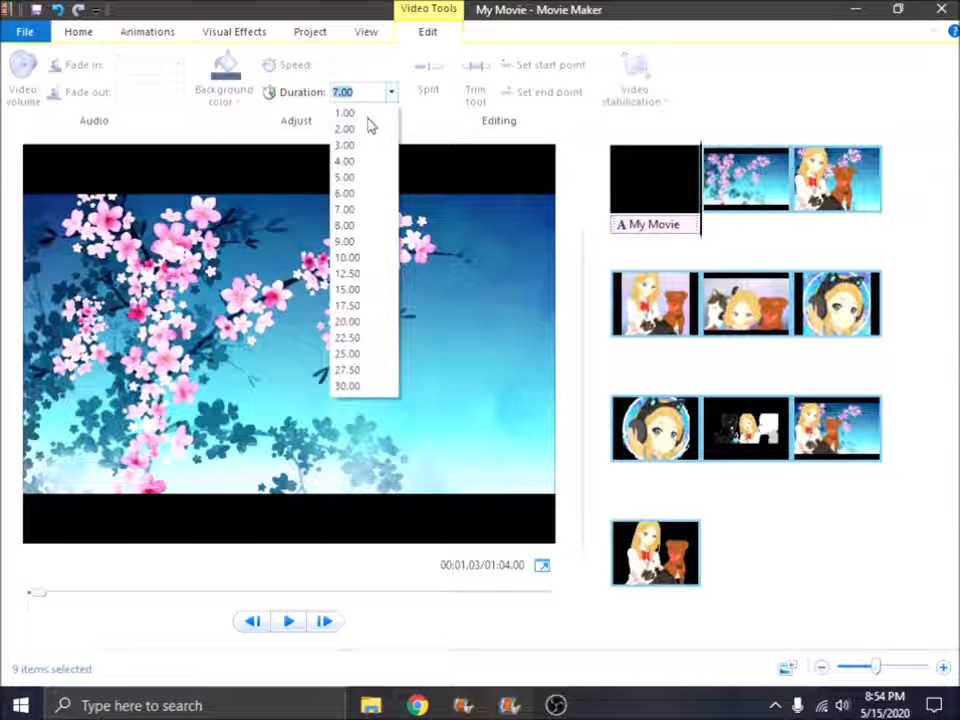
pyautogui.click(367, 115)
# Preview the movie from the first photo to check how fast the pictures change, and return to that photo.
pyautogui.click(740, 193)
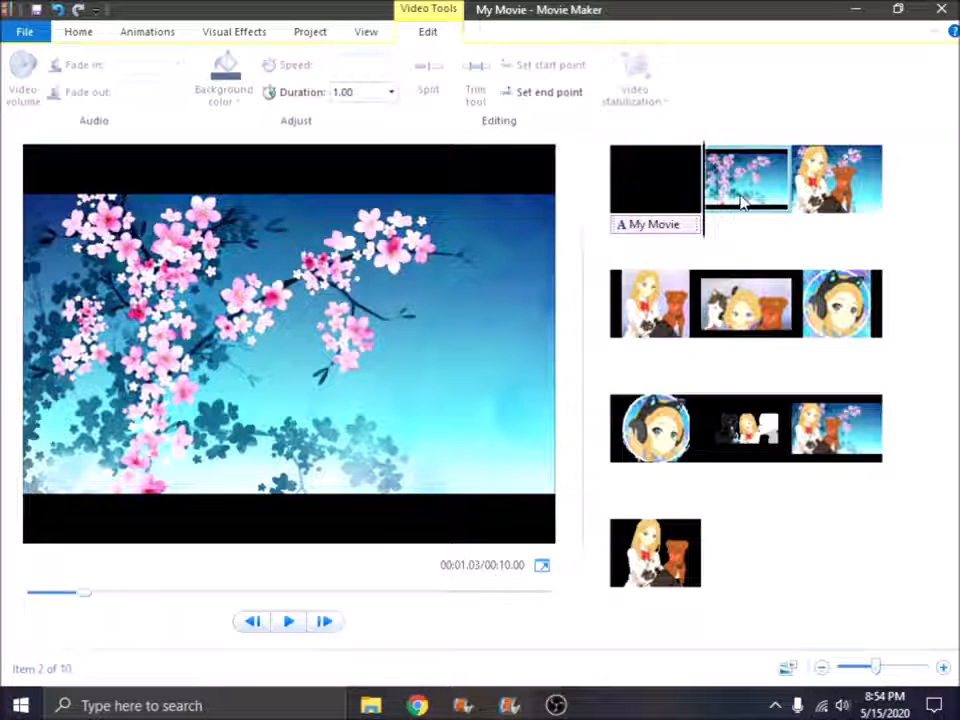
pyautogui.press('space')
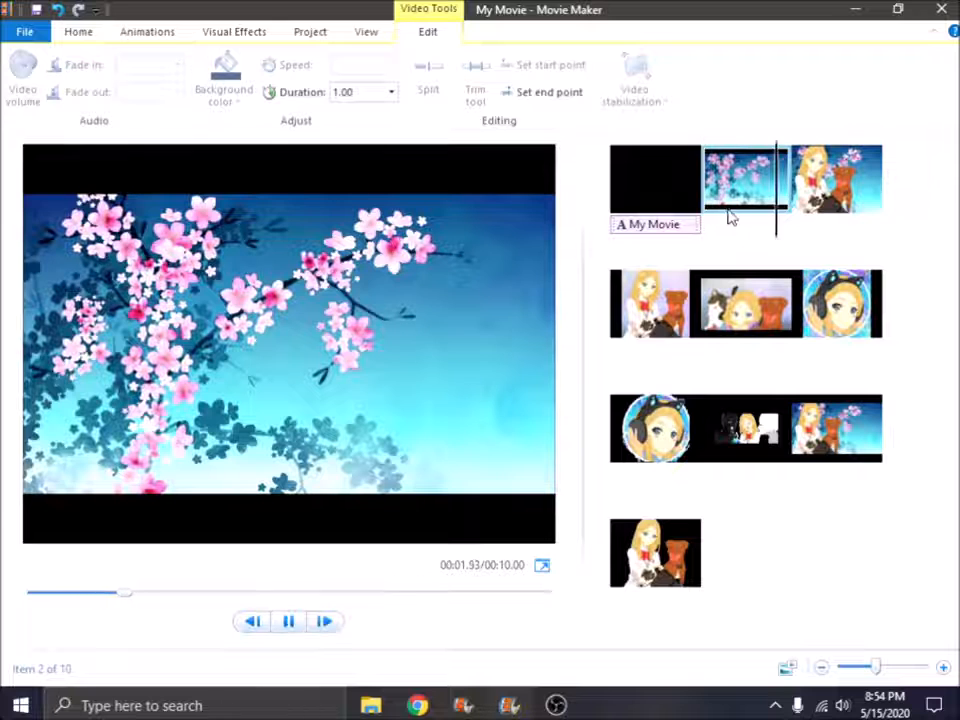
pyautogui.press('space')
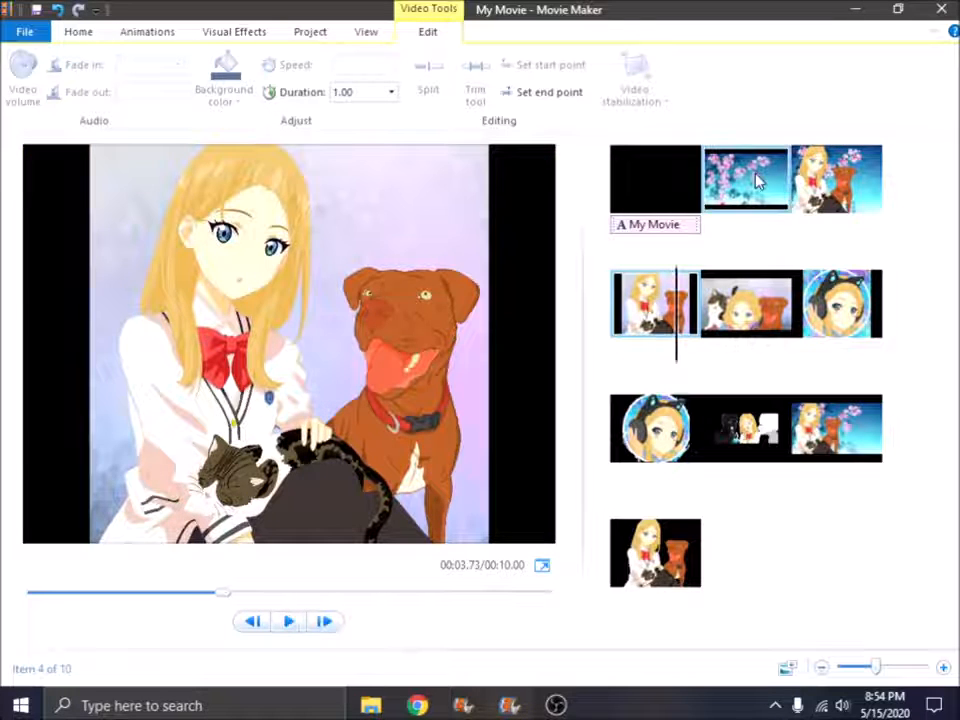
pyautogui.click(758, 176)
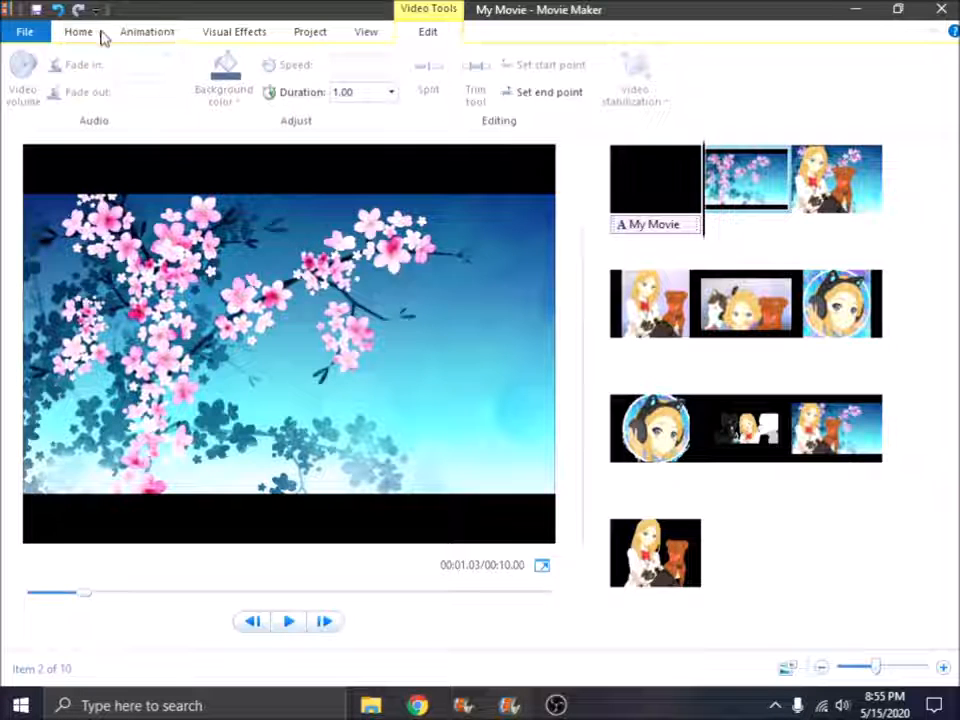
# Undo the photo duration change, review the available duration values, and undo the photo import as well.
pyautogui.click(58, 12)
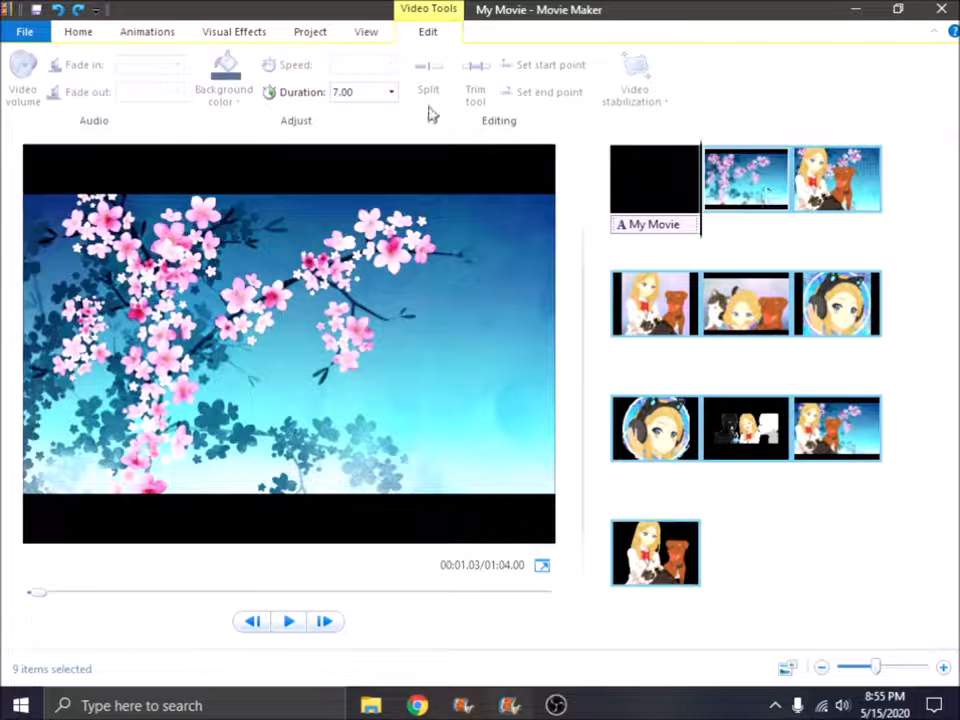
pyautogui.click(392, 94)
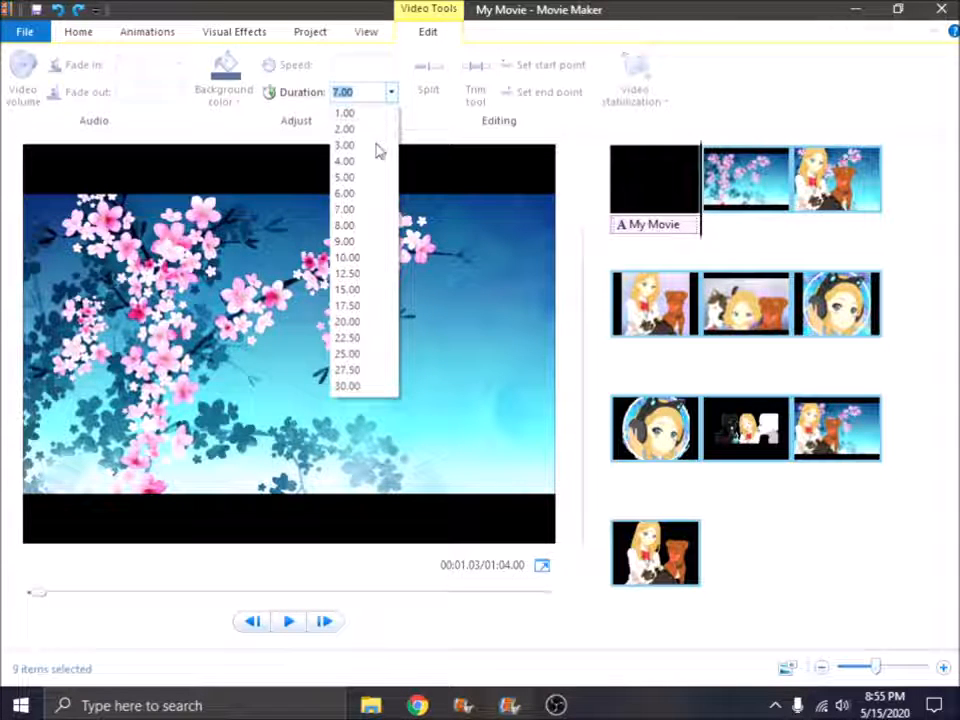
pyautogui.click(394, 94)
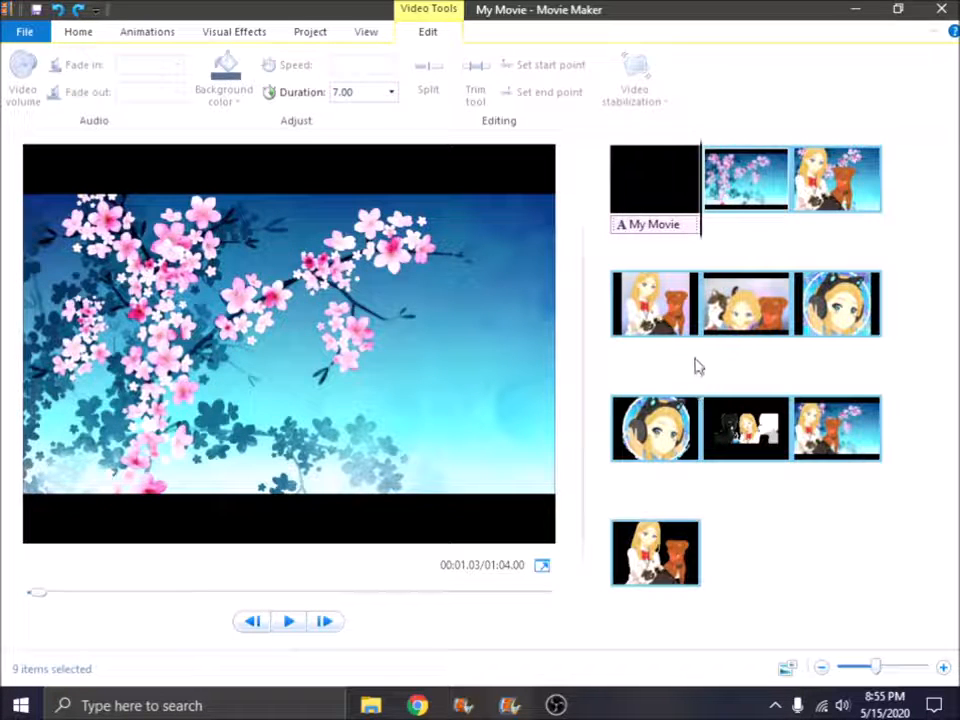
pyautogui.click(735, 208)
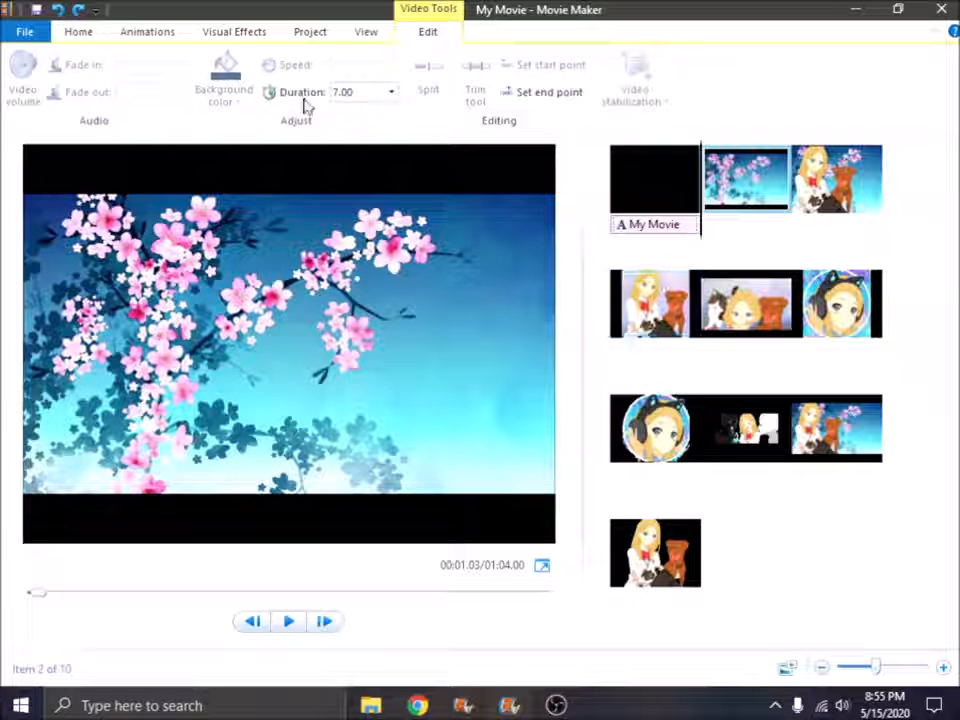
pyautogui.click(58, 11)
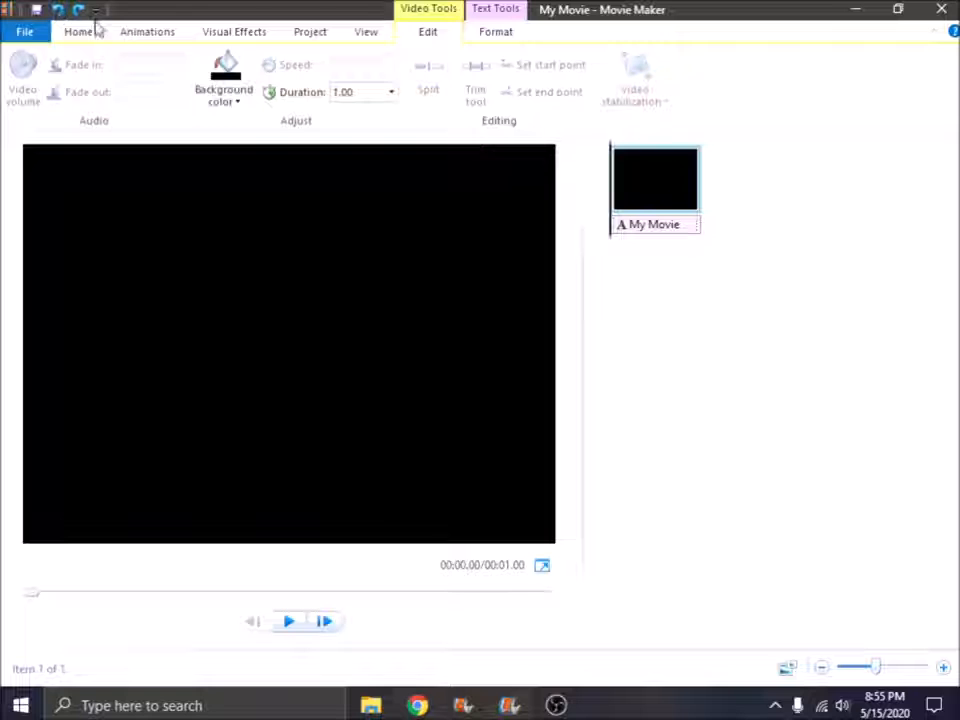
# Add all nine pictures from the Saved Pictures folder after the title clip.
pyautogui.click(79, 33)
pyautogui.click(110, 82)
pyautogui.click(219, 160)
pyautogui.hotkey('ctrl', 'a')
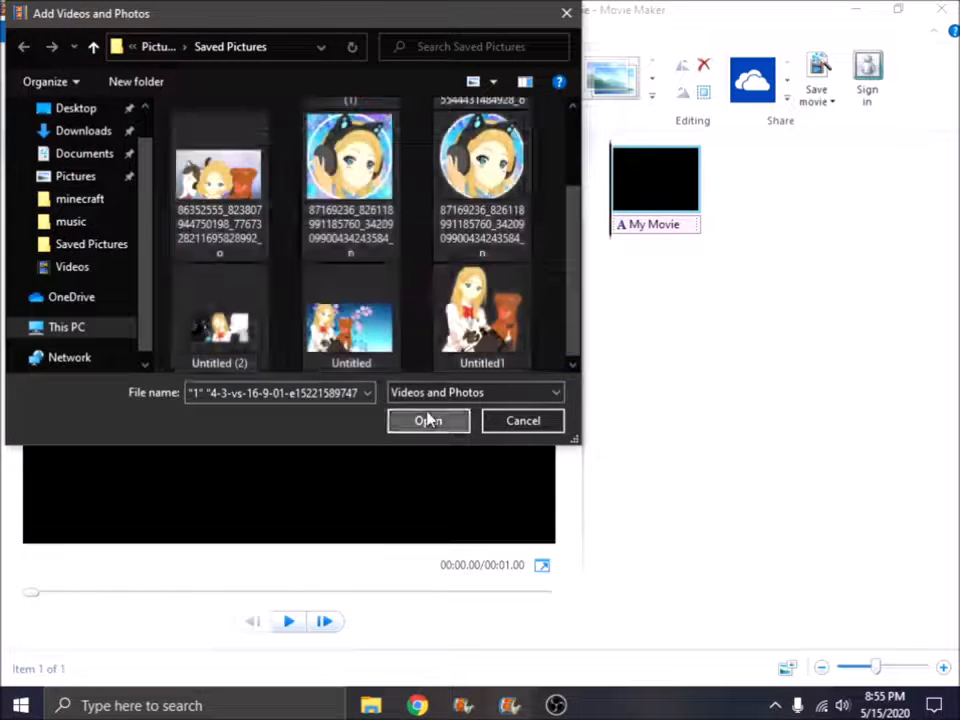
pyautogui.click(428, 420)
# Set the duration of all nine added photos to 1.00 second.
pyautogui.click(427, 32)
pyautogui.click(391, 92)
pyautogui.click(382, 112)
# Apply the Blur transition to all nine selected photos.
pyautogui.click(147, 32)
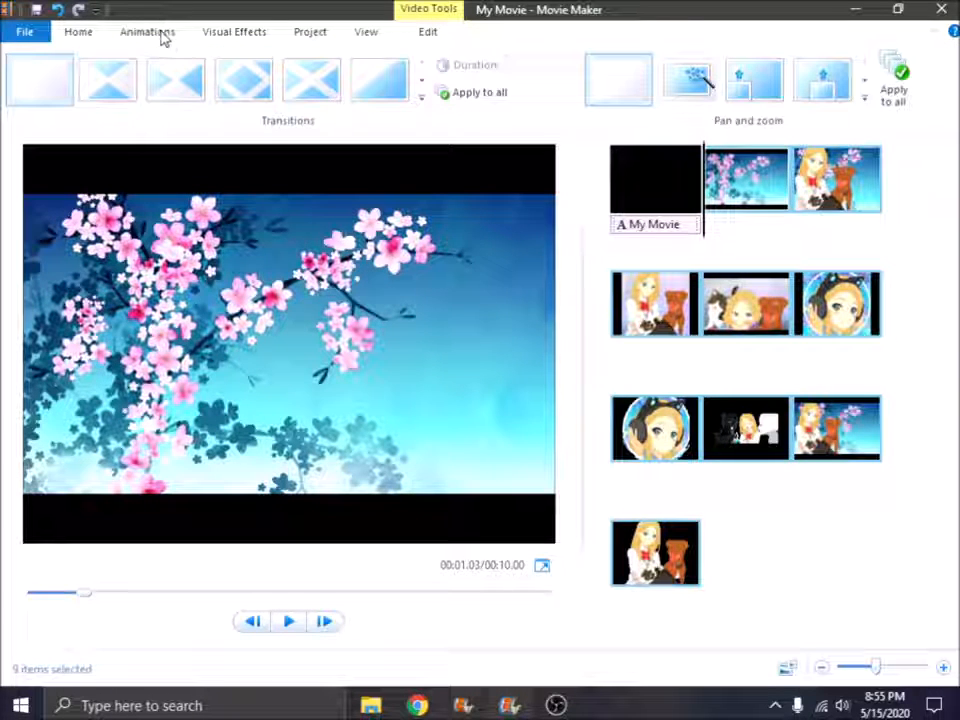
pyautogui.click(422, 83)
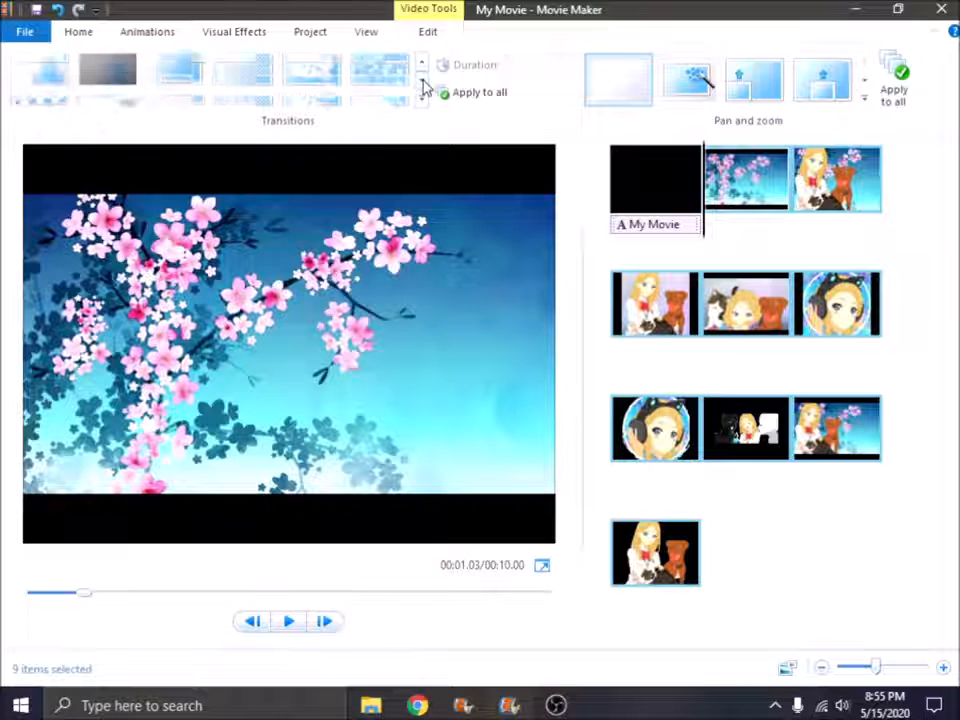
pyautogui.click(423, 64)
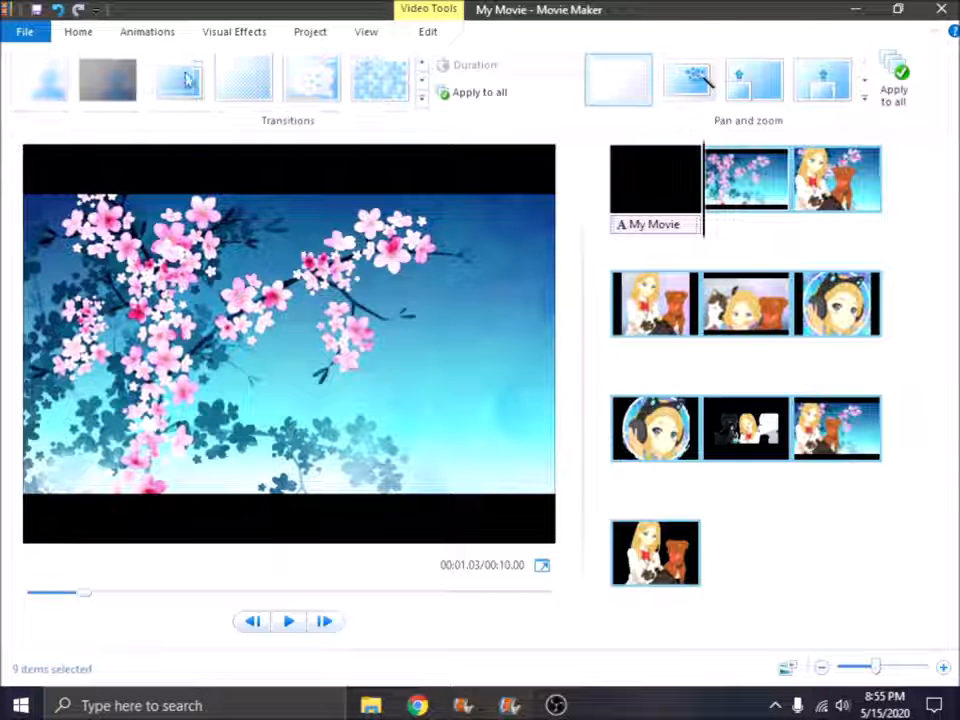
pyautogui.click(42, 103)
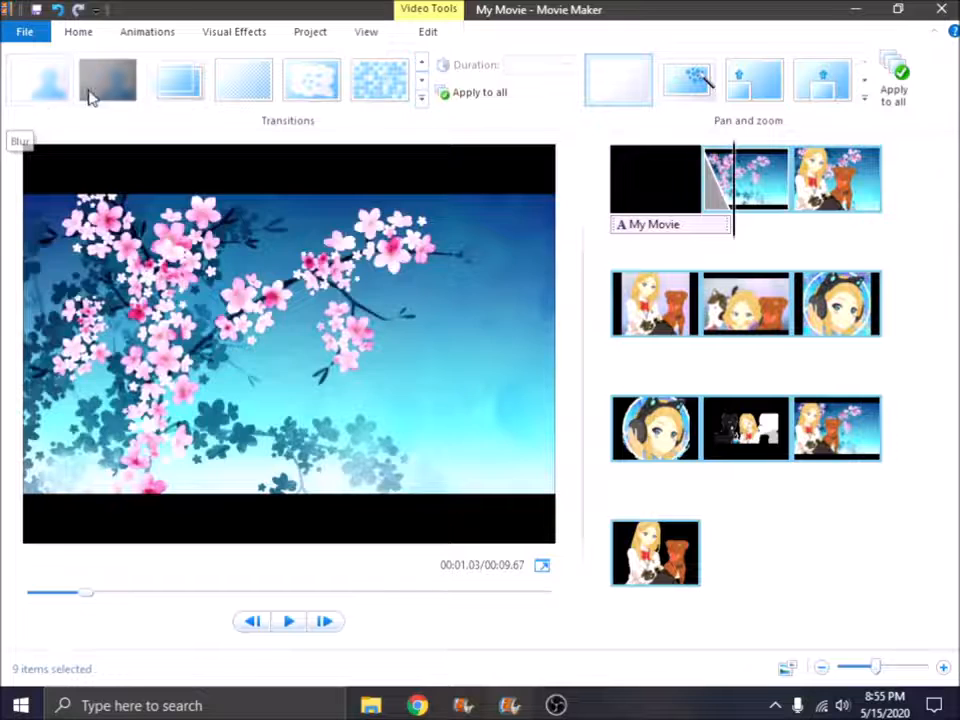
pyautogui.click(54, 90)
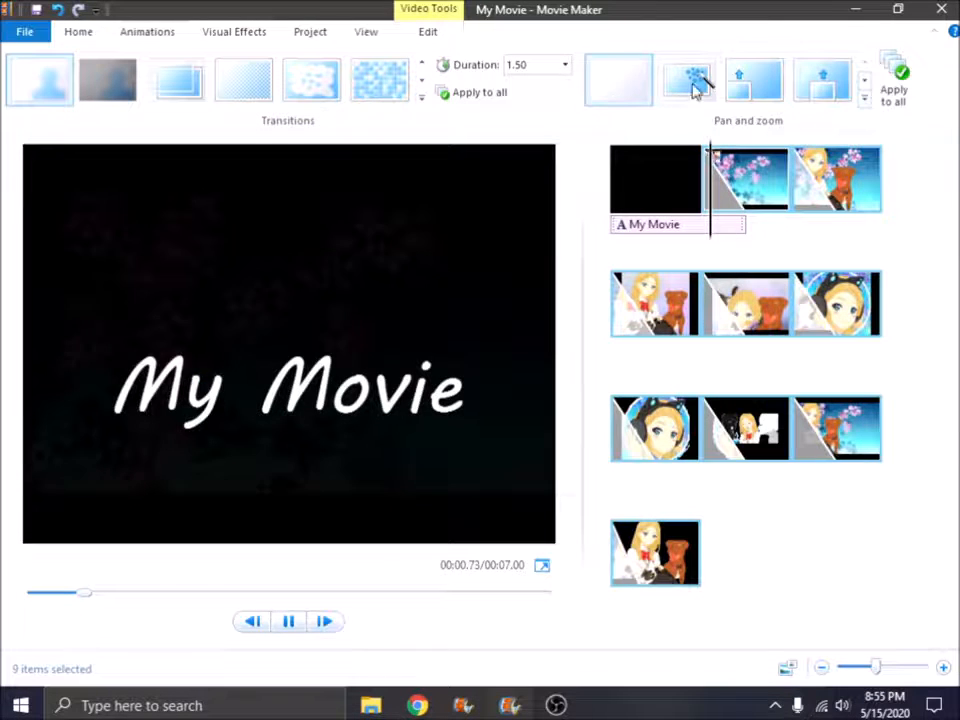
# Apply the "Zoom in center and rotate right" pan and zoom effect to the first photo only.
pyautogui.click(865, 80)
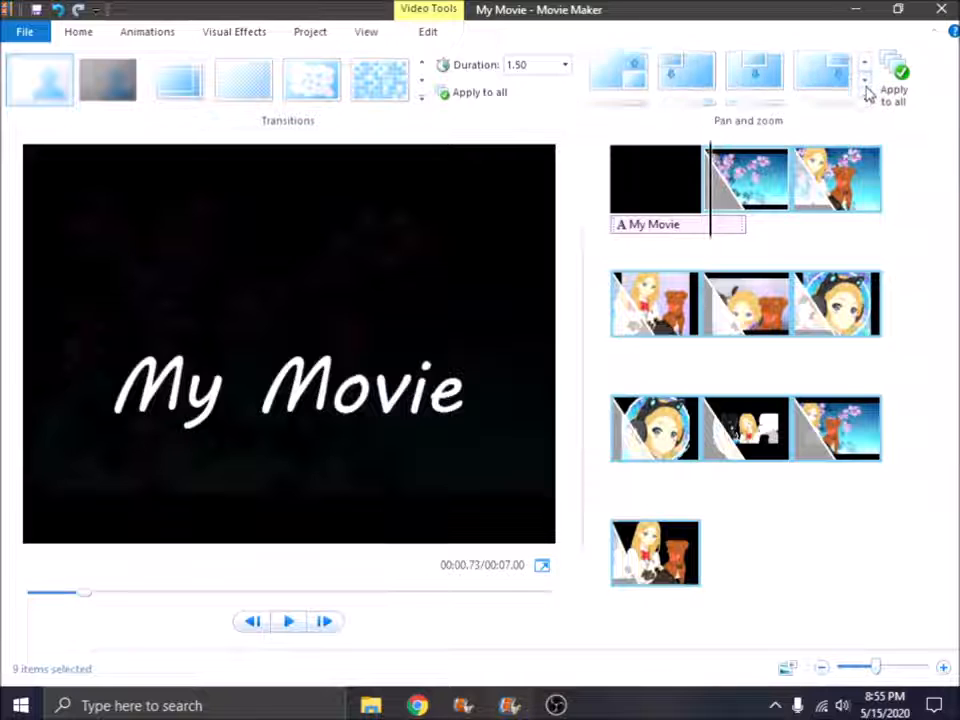
pyautogui.click(862, 65)
pyautogui.click(862, 65)
pyautogui.click(862, 83)
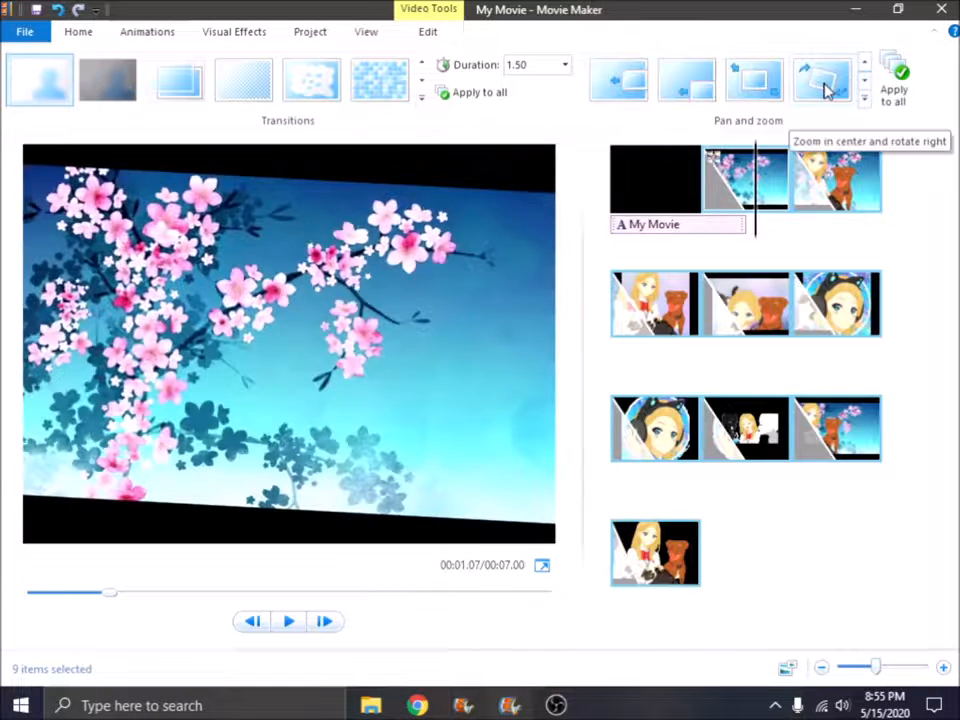
pyautogui.click(785, 207)
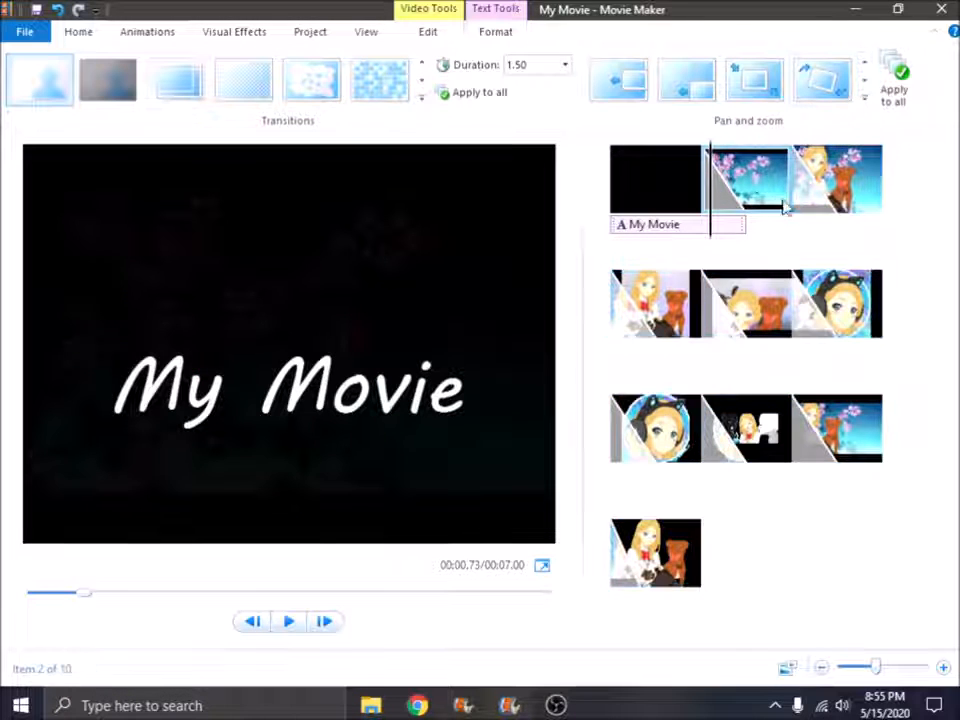
pyautogui.click(828, 88)
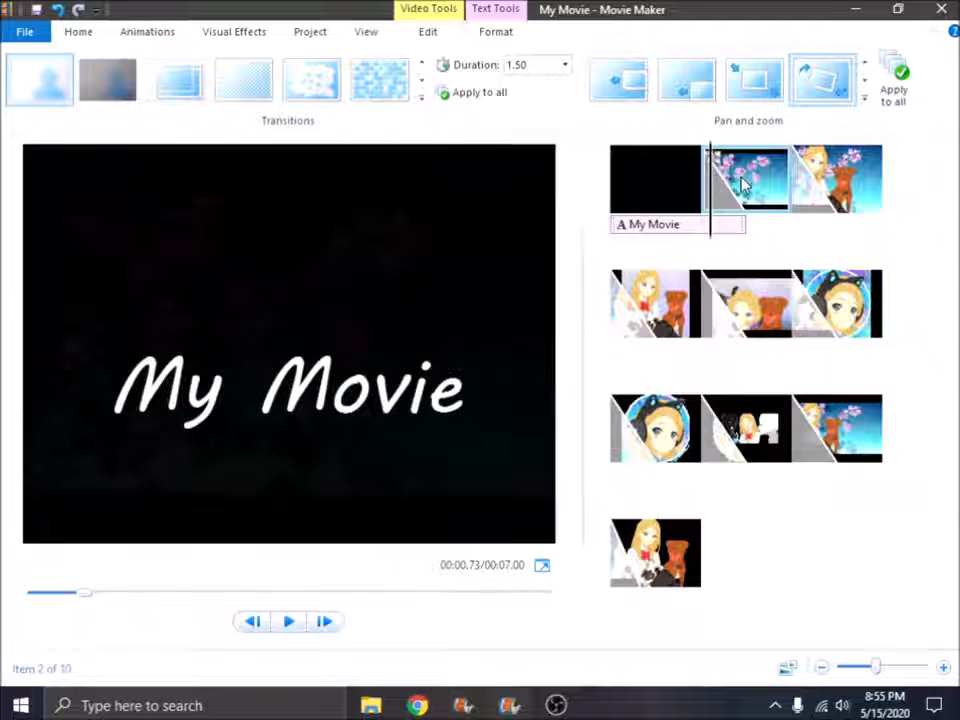
# Preview the pan and zoom effect on the first photo, and undo it.
pyautogui.press('space')
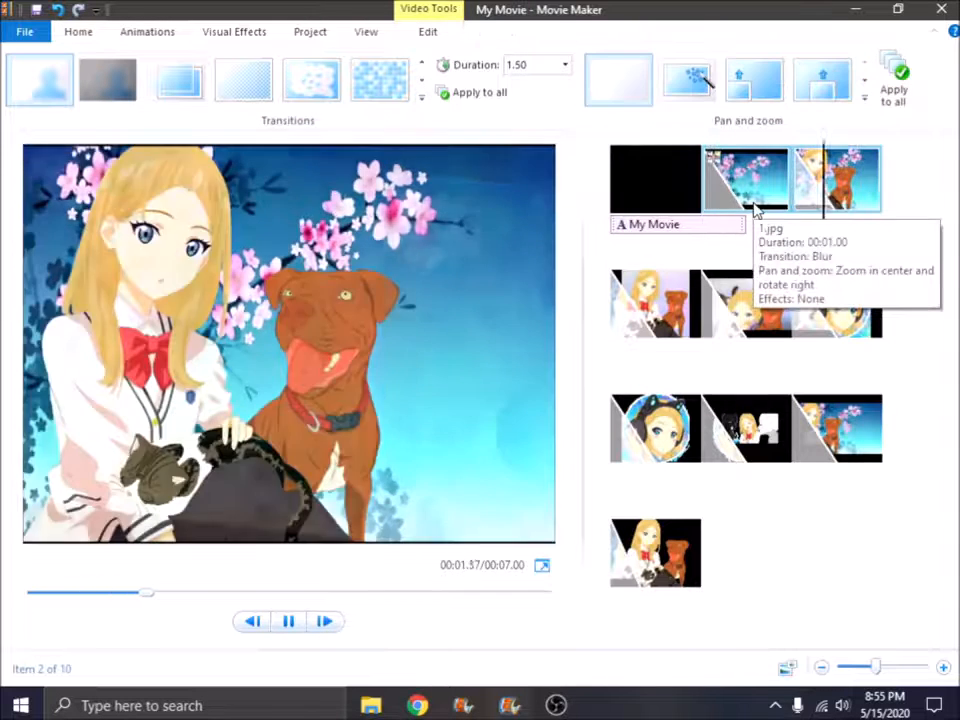
pyautogui.press('space')
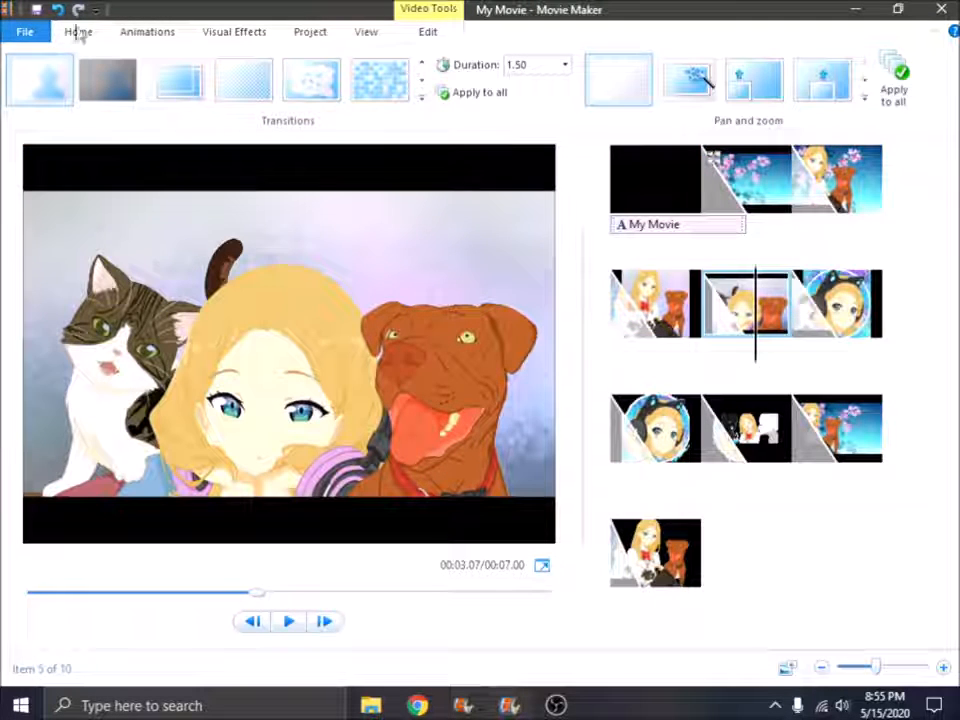
pyautogui.click(58, 11)
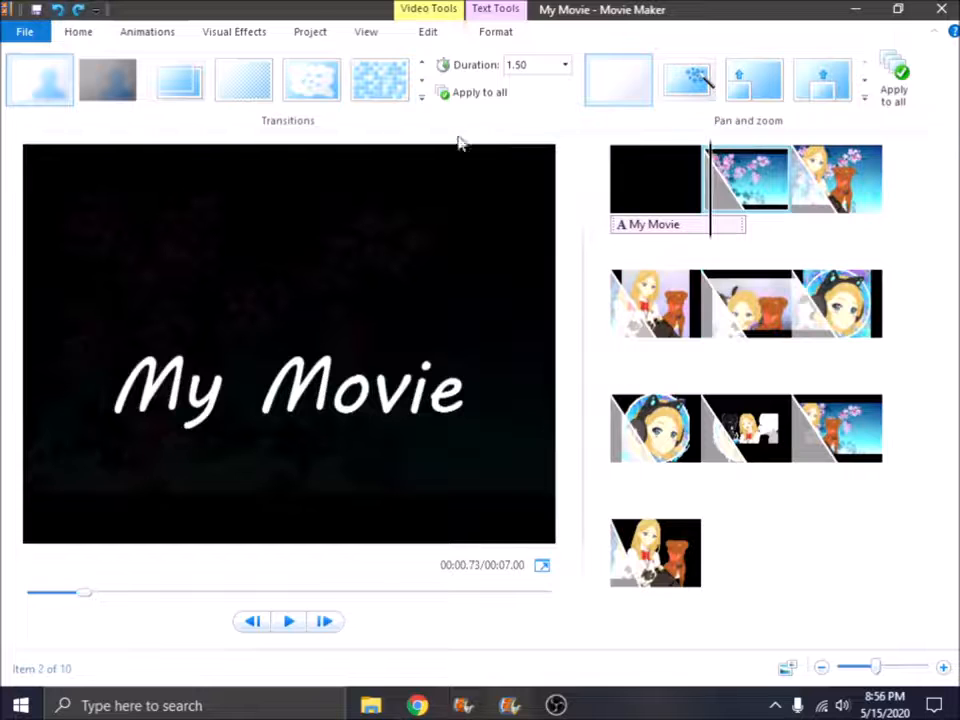
# Apply the high-contrast red-and-yellow visual effect to the first photo, and look through the remaining visual effects.
pyautogui.click(212, 36)
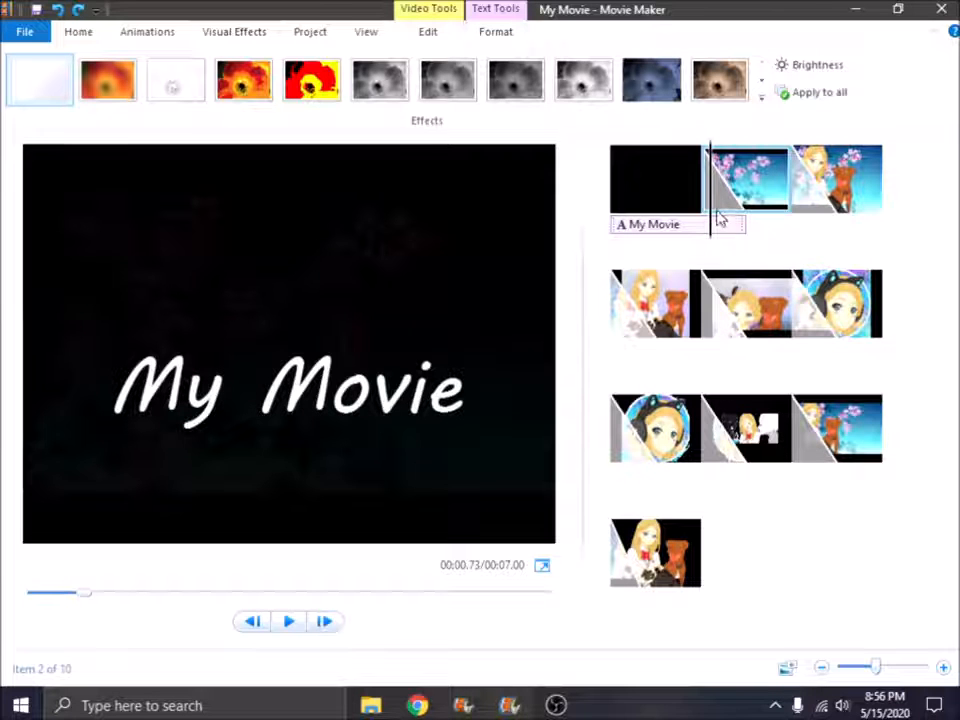
pyautogui.moveTo(713, 214); pyautogui.dragTo(762, 230)
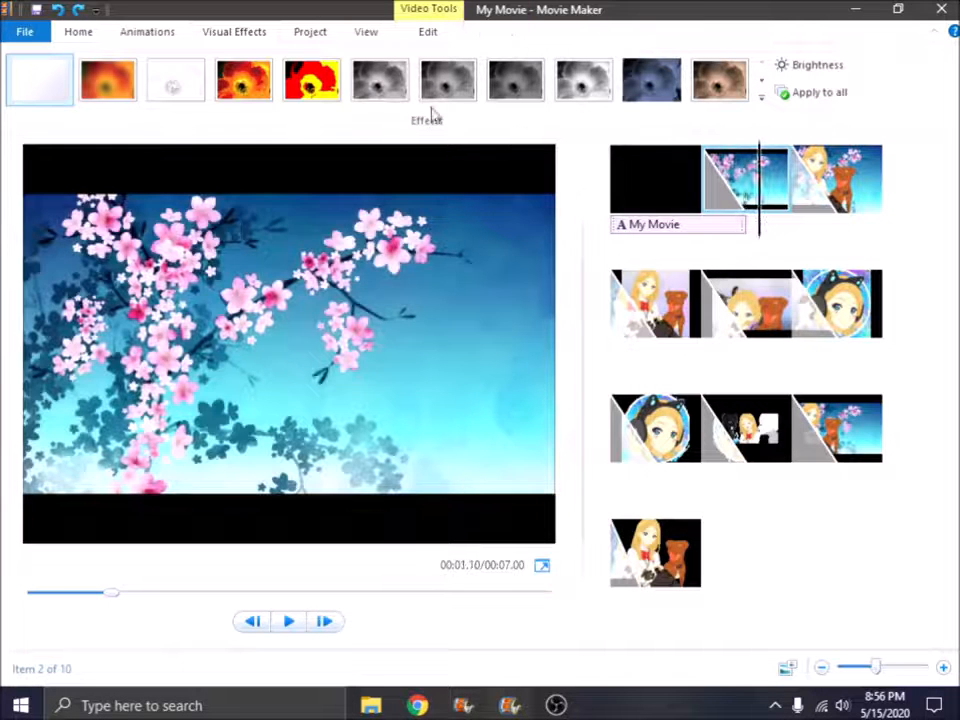
pyautogui.click(321, 92)
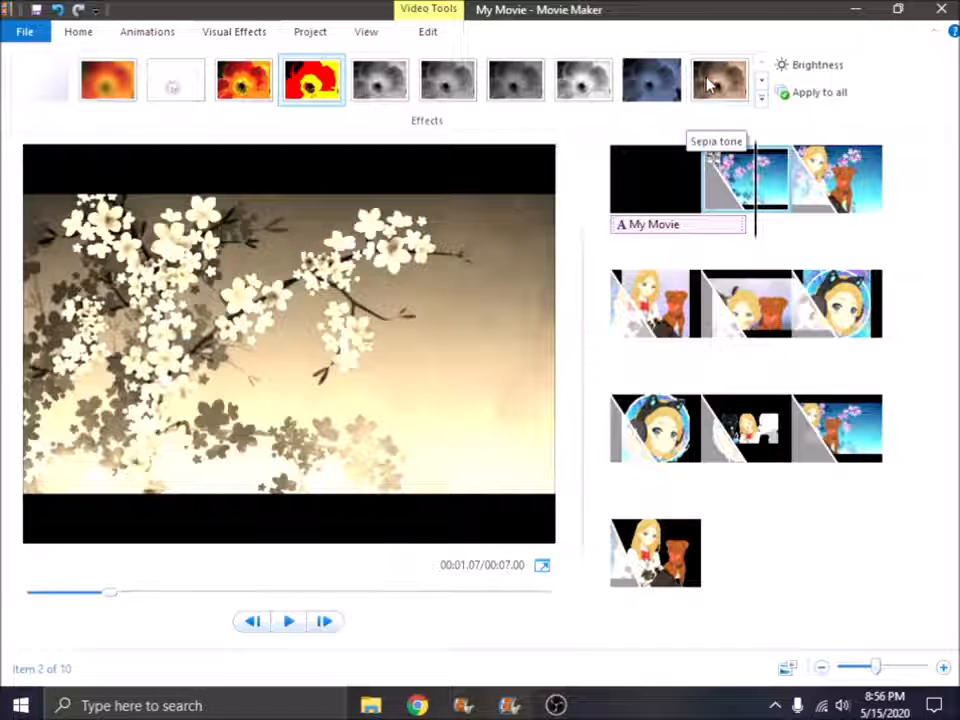
pyautogui.click(759, 84)
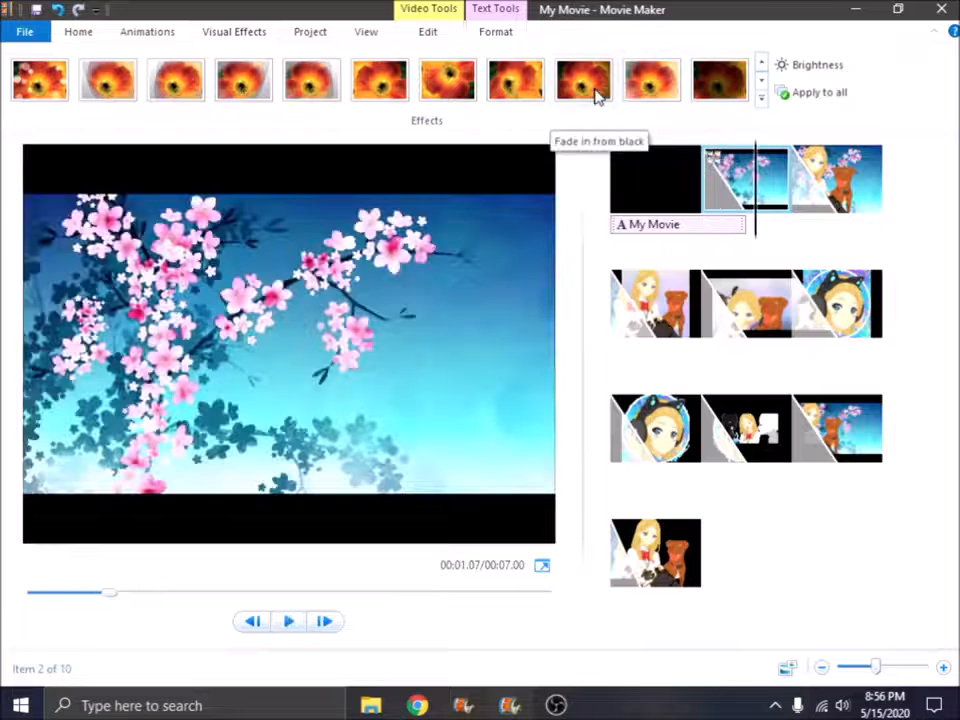
pyautogui.click(760, 85)
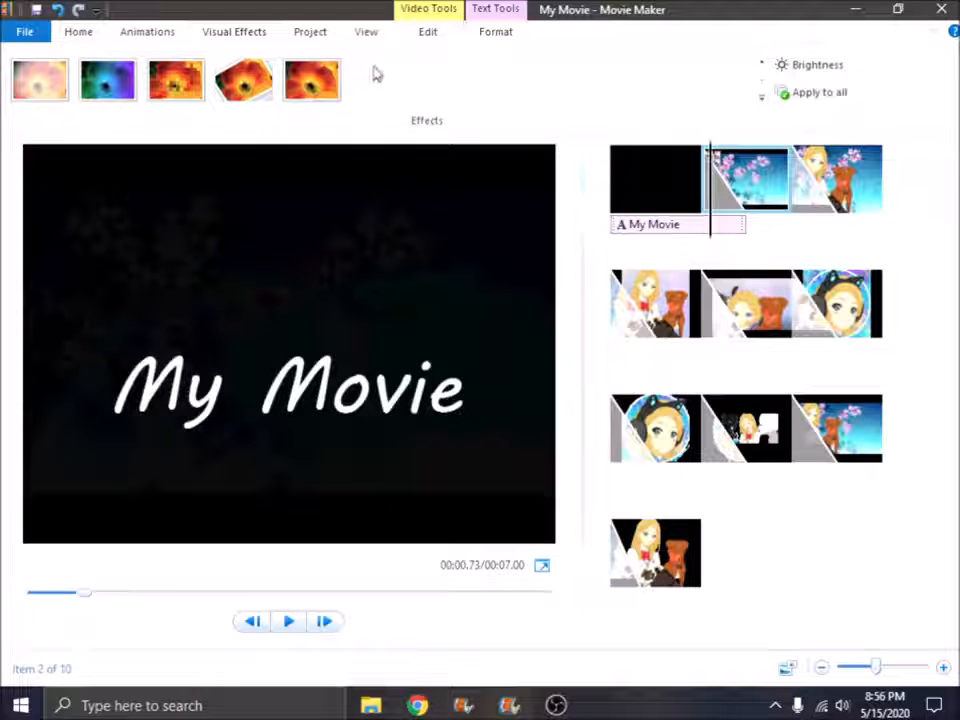
# Delete all photos and the title clip from the movie, beginning with the last photo.
pyautogui.click(78, 31)
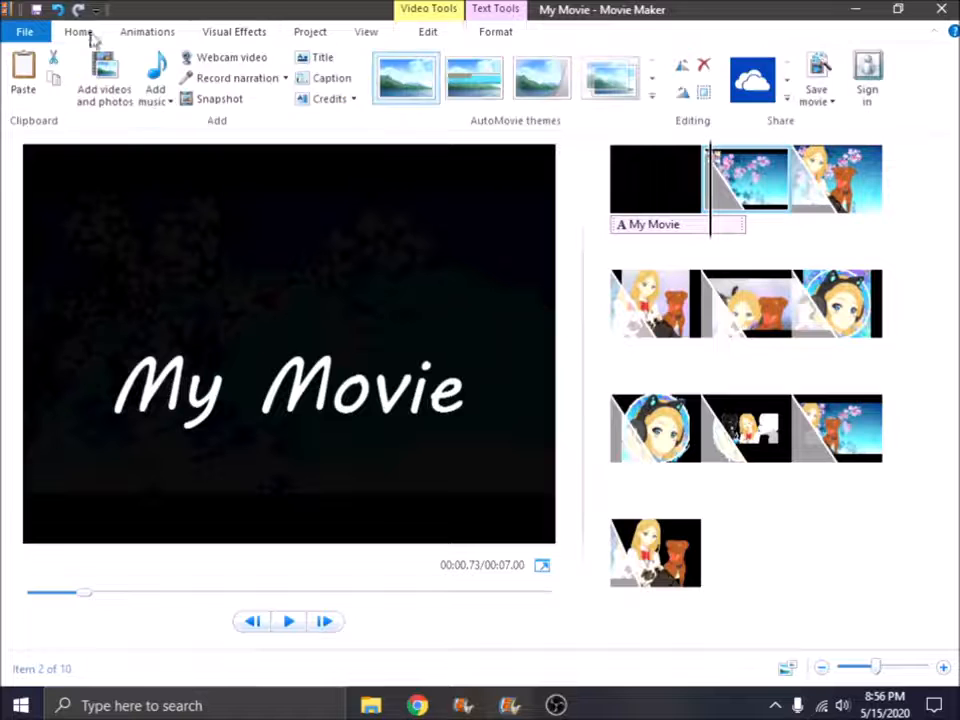
pyautogui.click(656, 552)
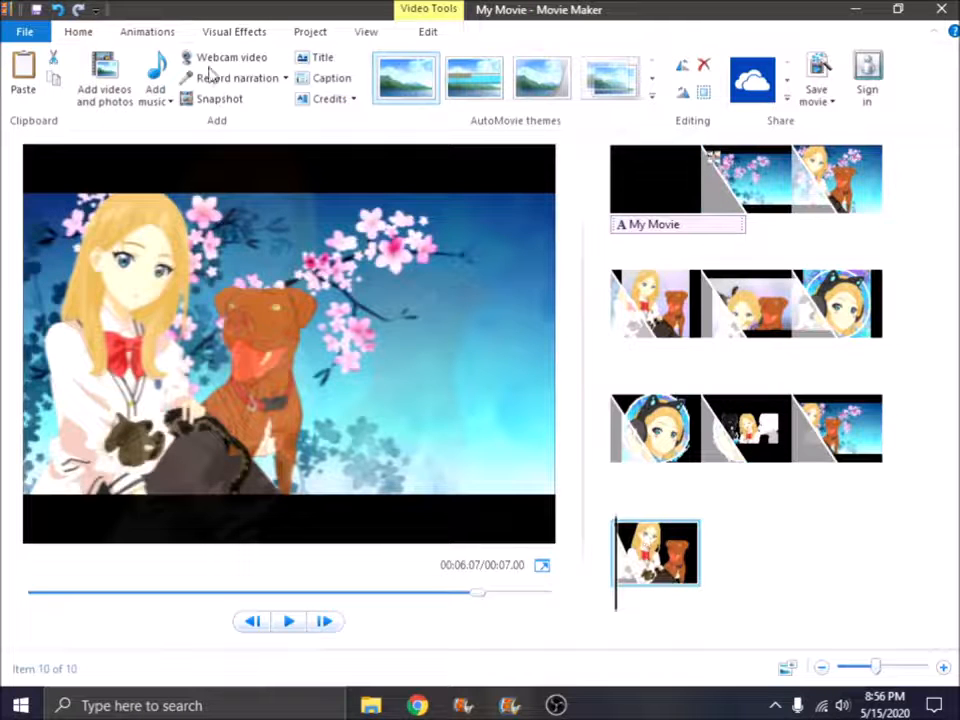
pyautogui.click(702, 68)
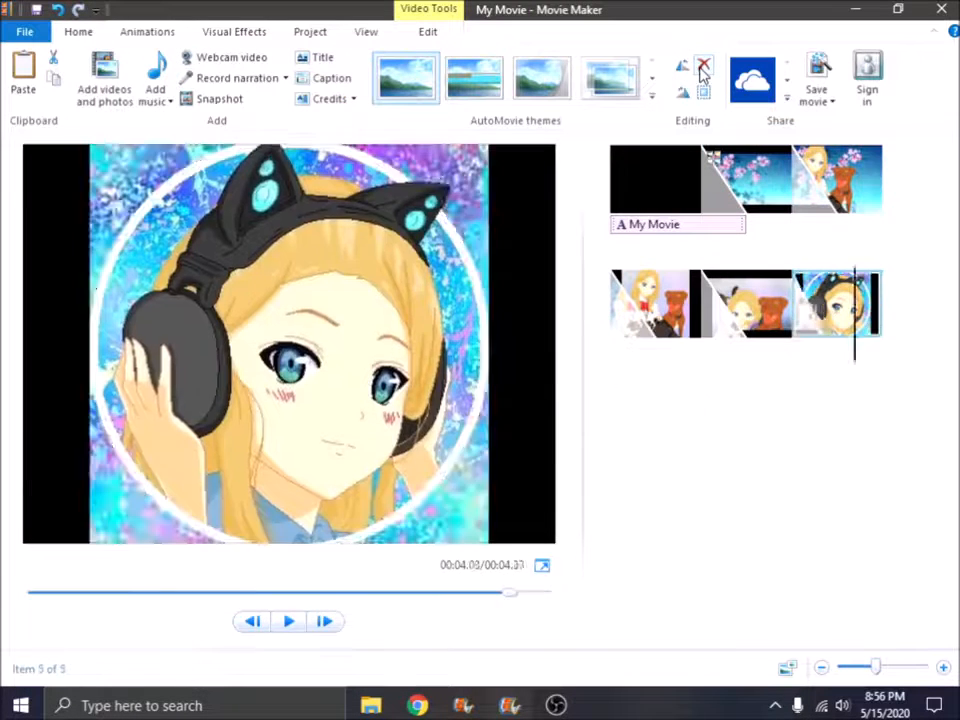
pyautogui.click(702, 68)
pyautogui.click(702, 68)
pyautogui.click(702, 68)
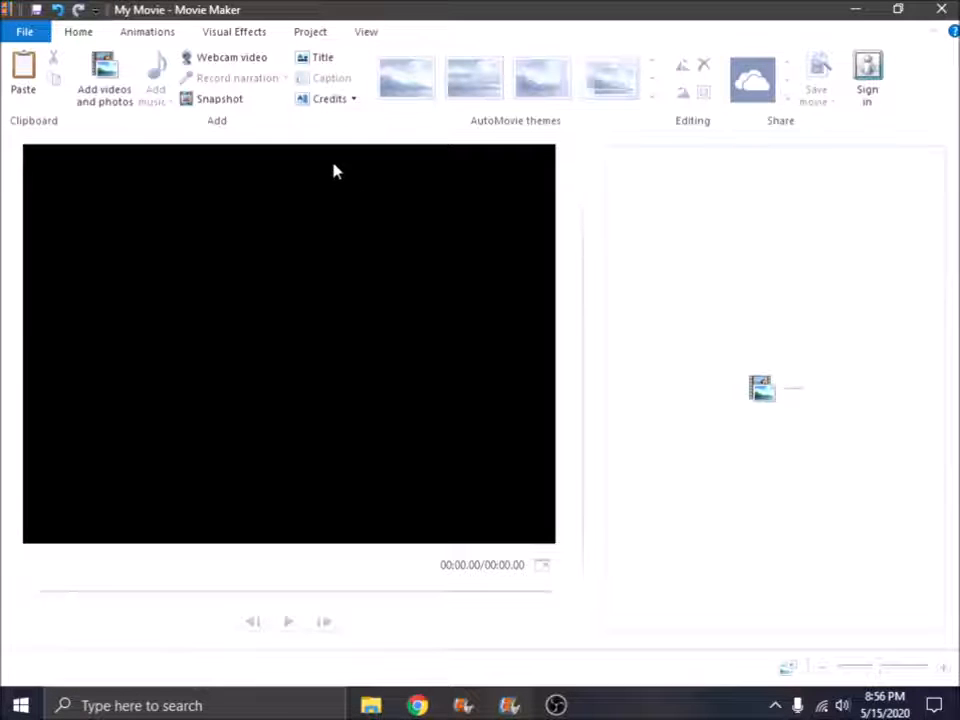
# Add a title clip, remove its text caption, and set the blank clip's duration to 1.00 second.
pyautogui.click(318, 66)
pyautogui.rightClick(633, 238)
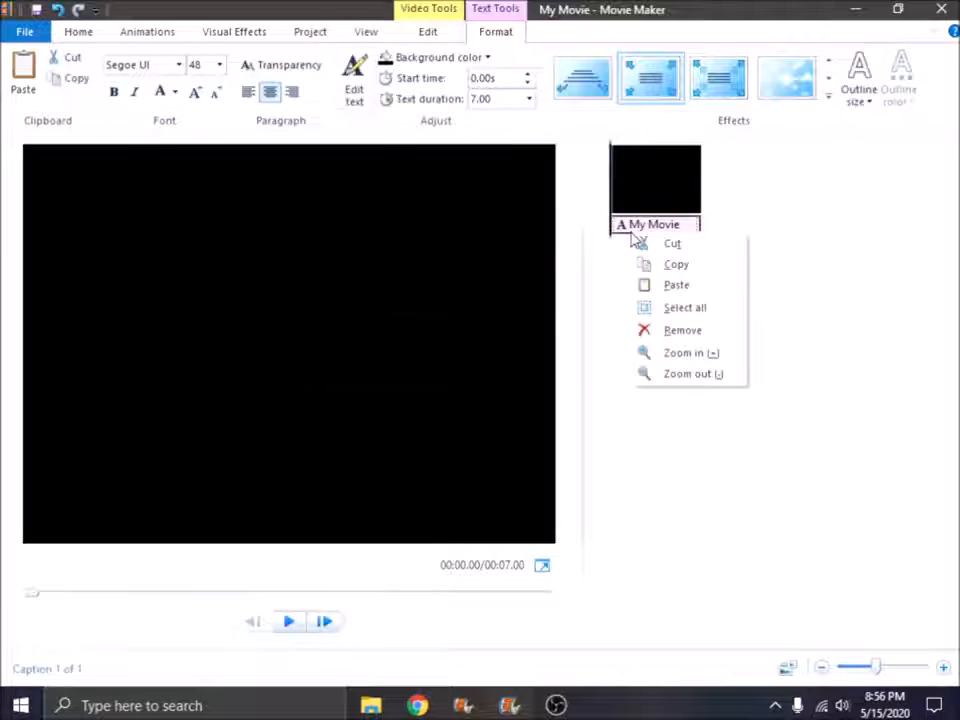
pyautogui.click(660, 331)
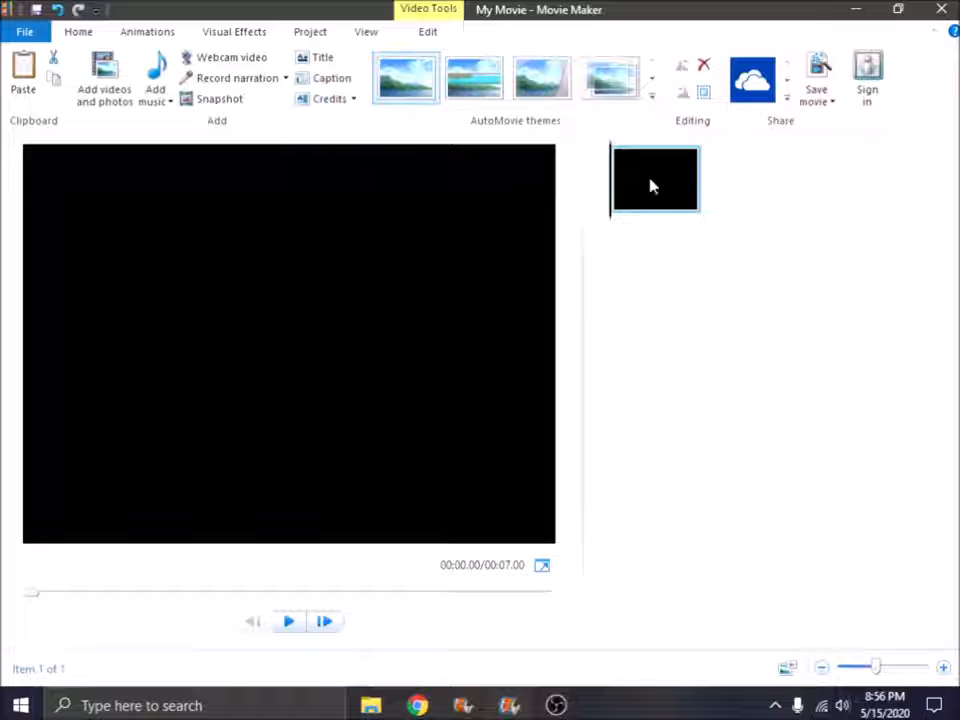
pyautogui.click(426, 32)
pyautogui.click(391, 92)
pyautogui.click(368, 112)
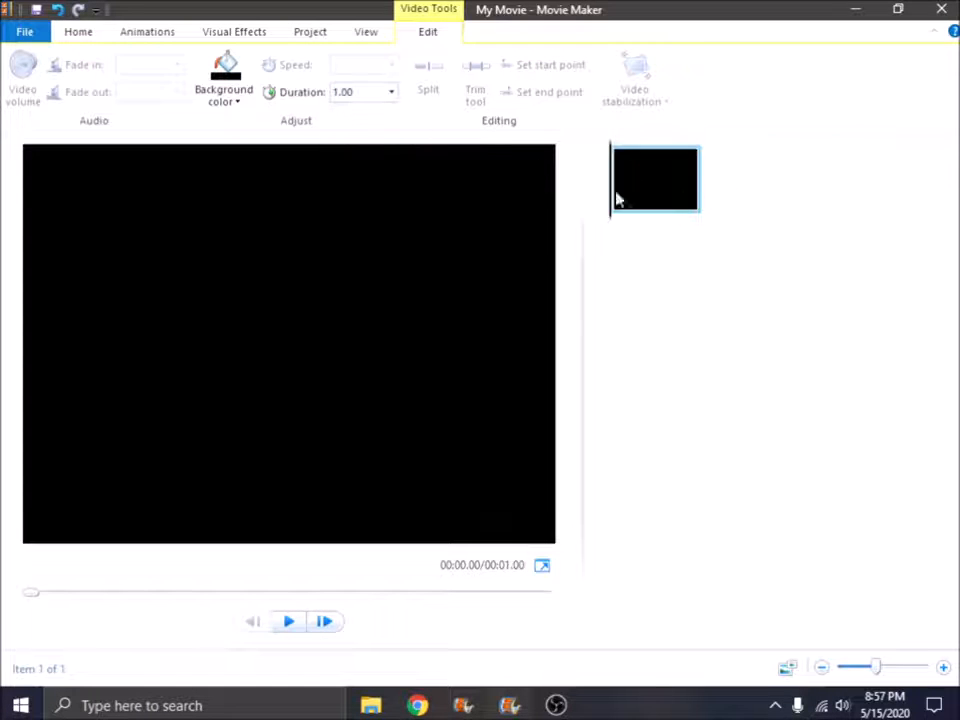
pyautogui.click(56, 32)
pyautogui.click(104, 106)
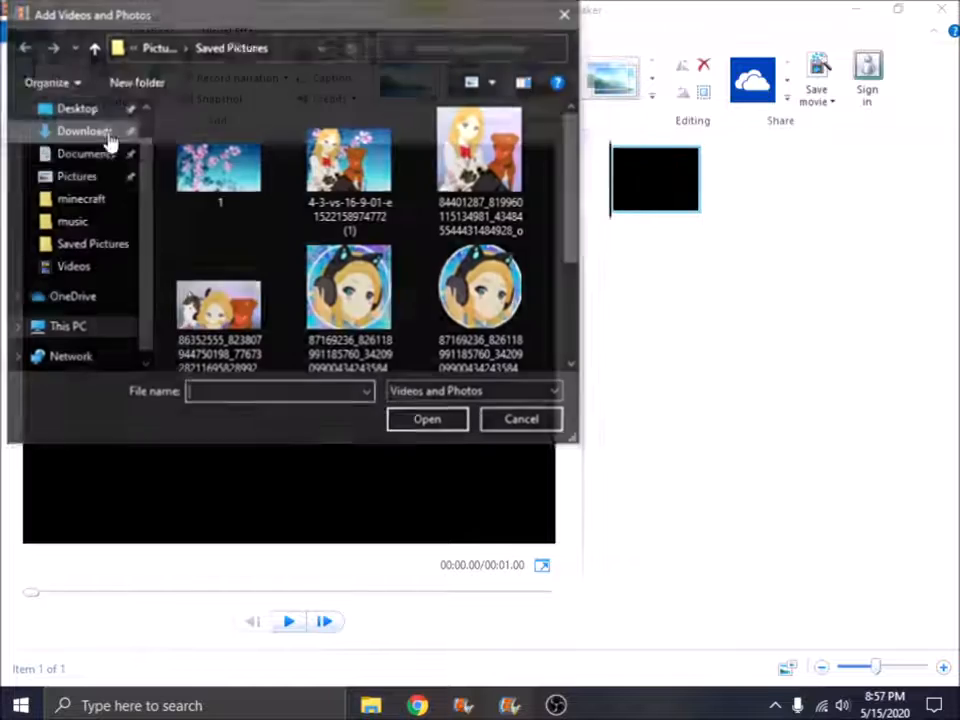
pyautogui.click(100, 267)
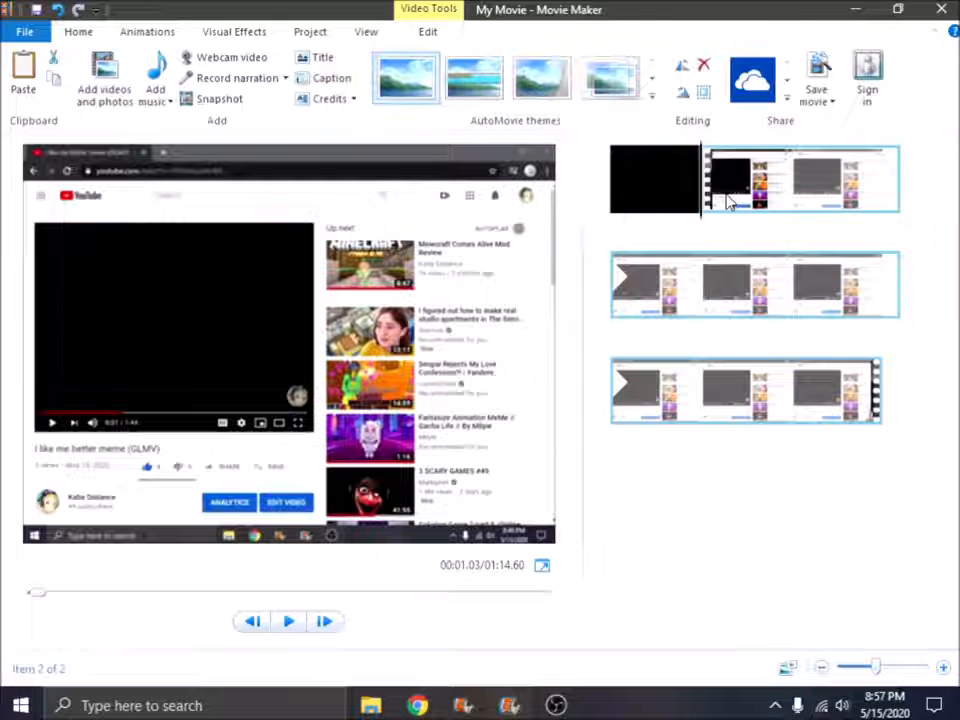
# Apply the Blur transition to the start of the video clip and briefly play it back.
pyautogui.click(142, 32)
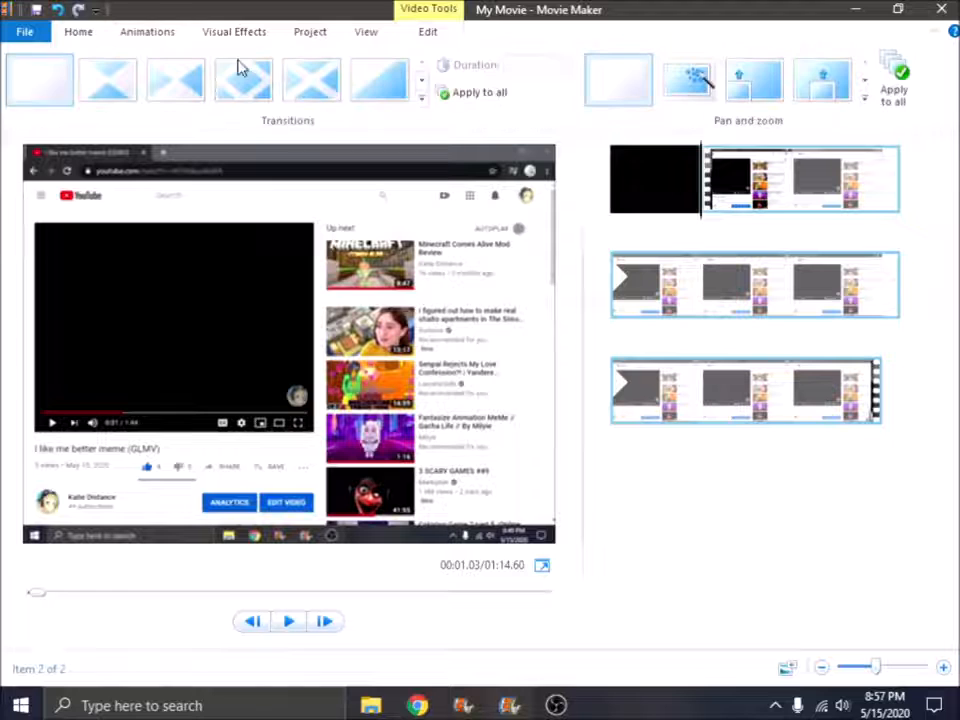
pyautogui.click(421, 84)
pyautogui.click(421, 84)
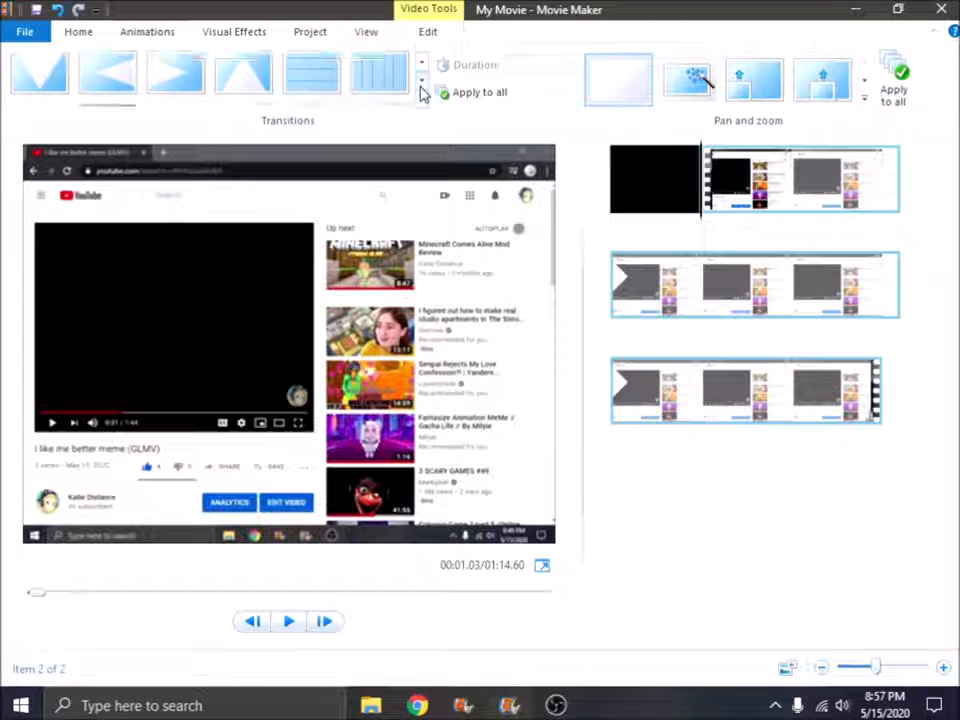
pyautogui.click(421, 84)
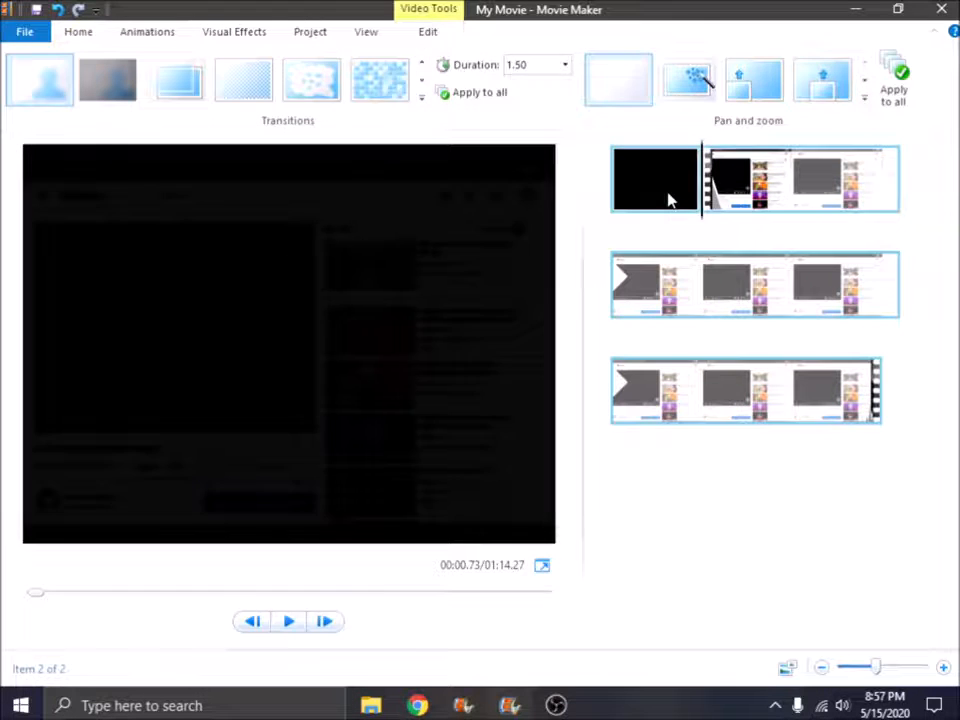
pyautogui.click(670, 200)
pyautogui.press('space')
pyautogui.press('space')
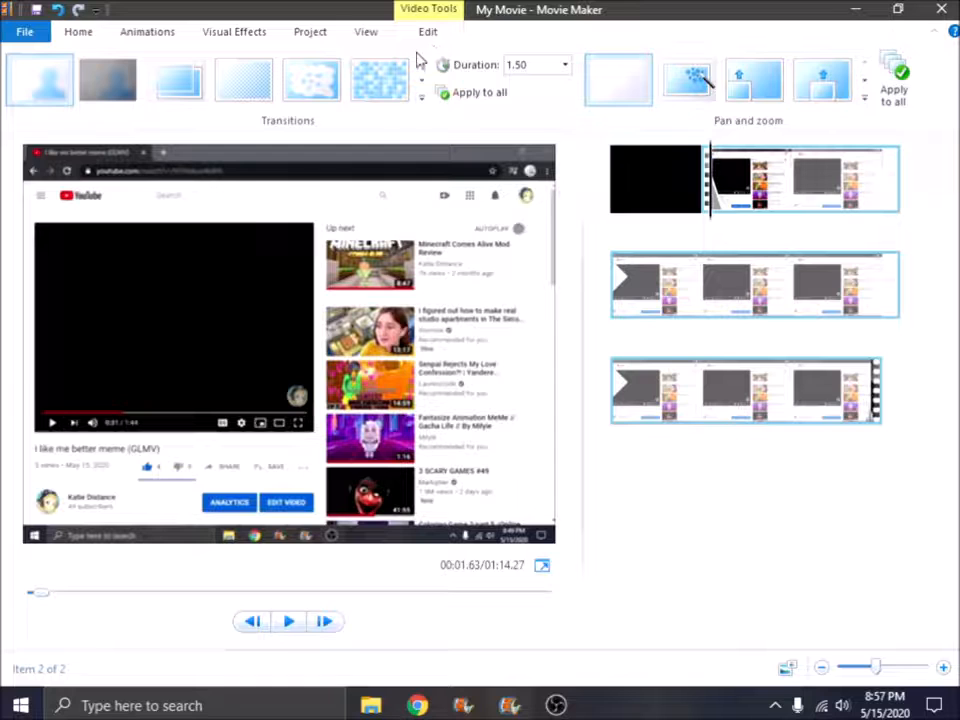
# Examine the video clip's volume, fade-in, fade-out and playback speed options.
pyautogui.click(737, 195)
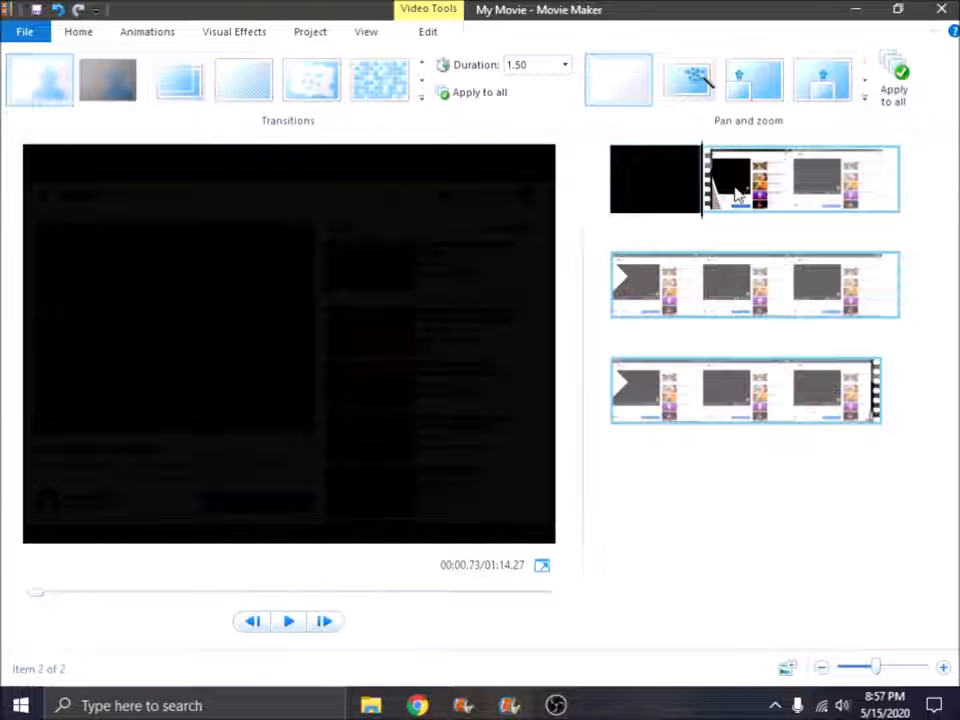
pyautogui.doubleClick(737, 195)
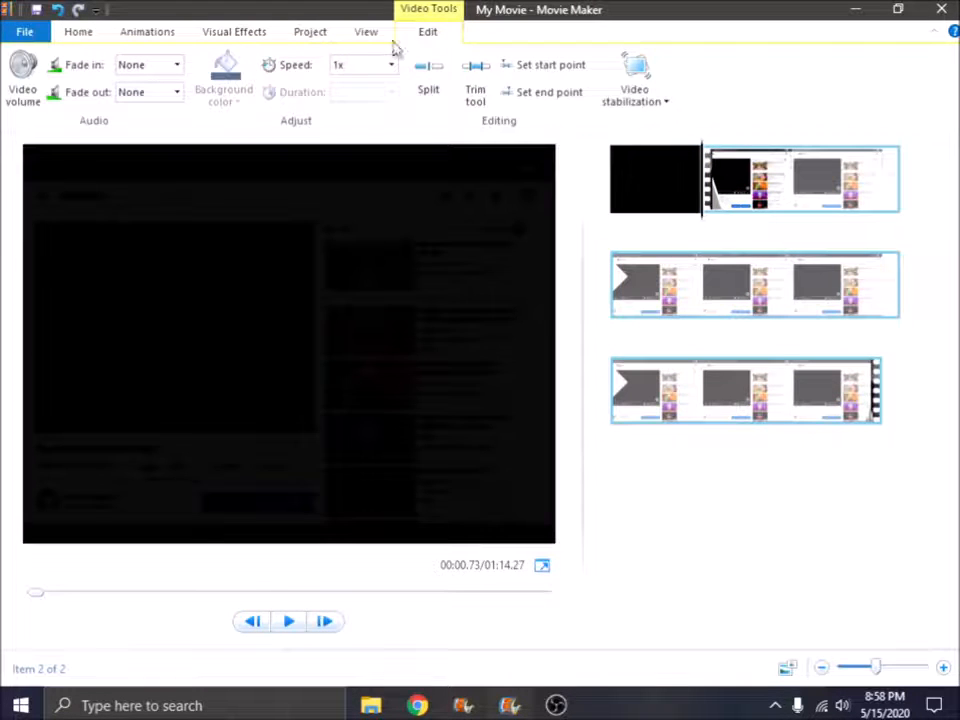
pyautogui.click(28, 88)
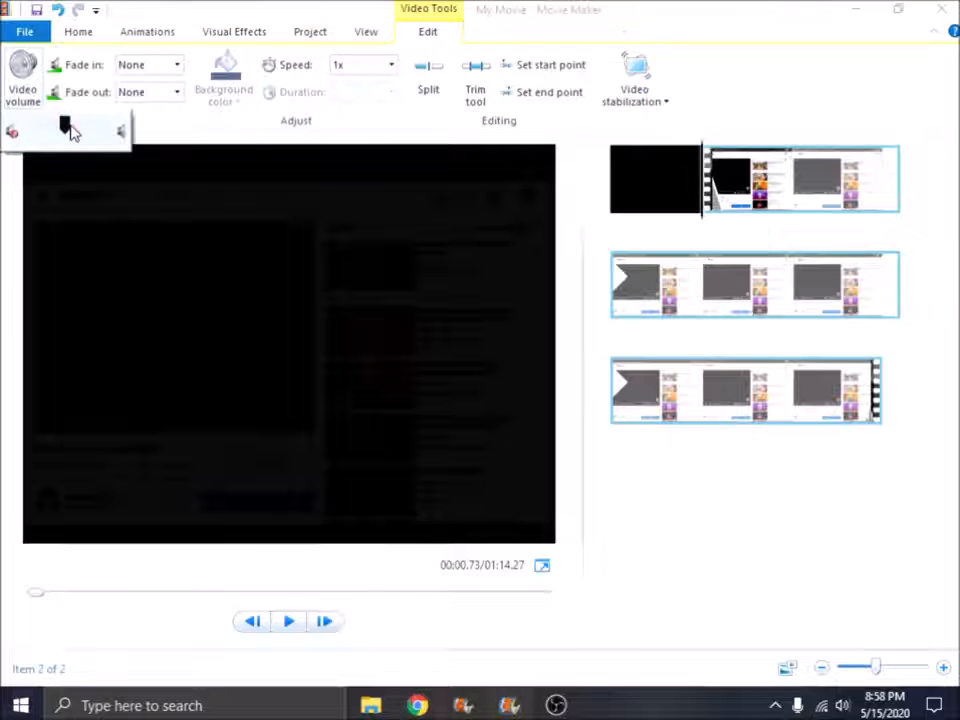
pyautogui.moveTo(65, 125)
pyautogui.mouseDown()
pyautogui.moveTo(152, 133)
pyautogui.moveTo(28, 125)
pyautogui.moveTo(24, 152)
pyautogui.moveTo(65, 148)
pyautogui.mouseUp()
pyautogui.click(203, 124)
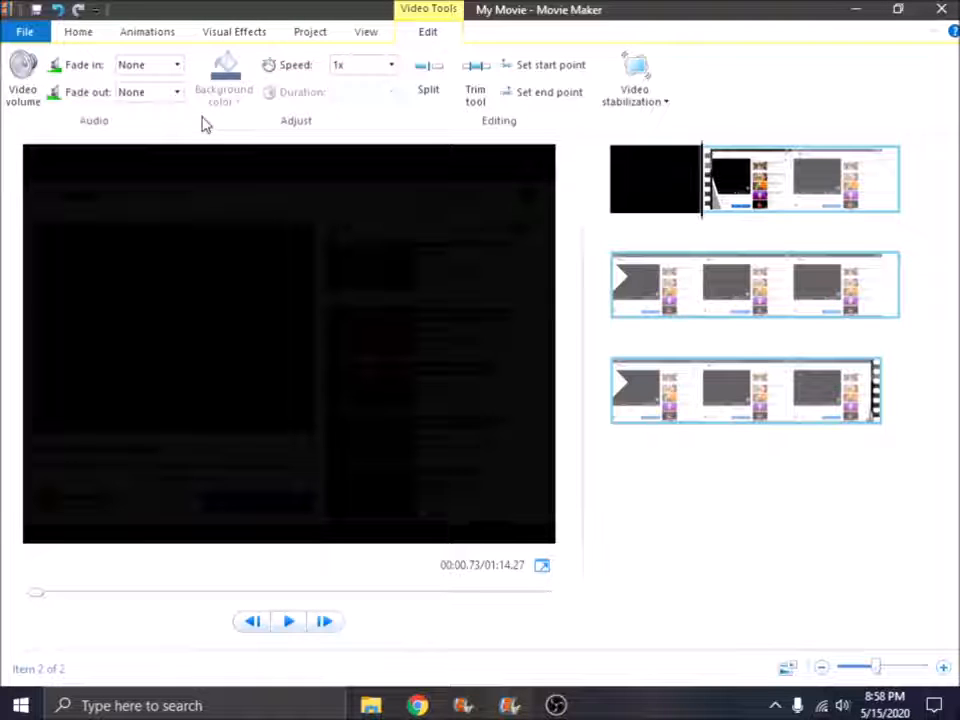
pyautogui.click(179, 65)
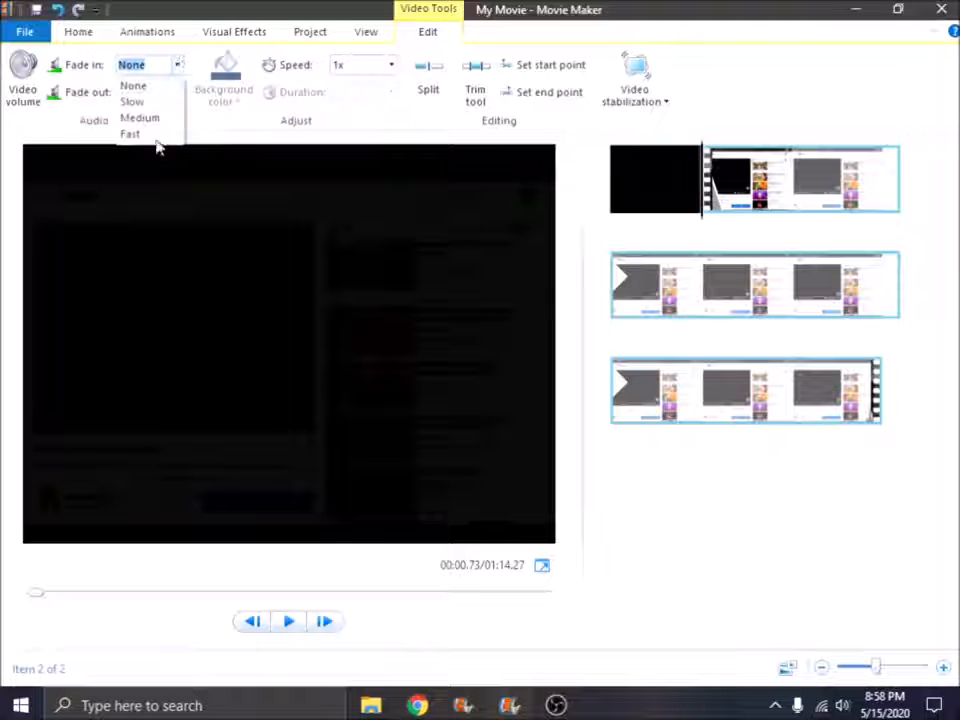
pyautogui.click(203, 135)
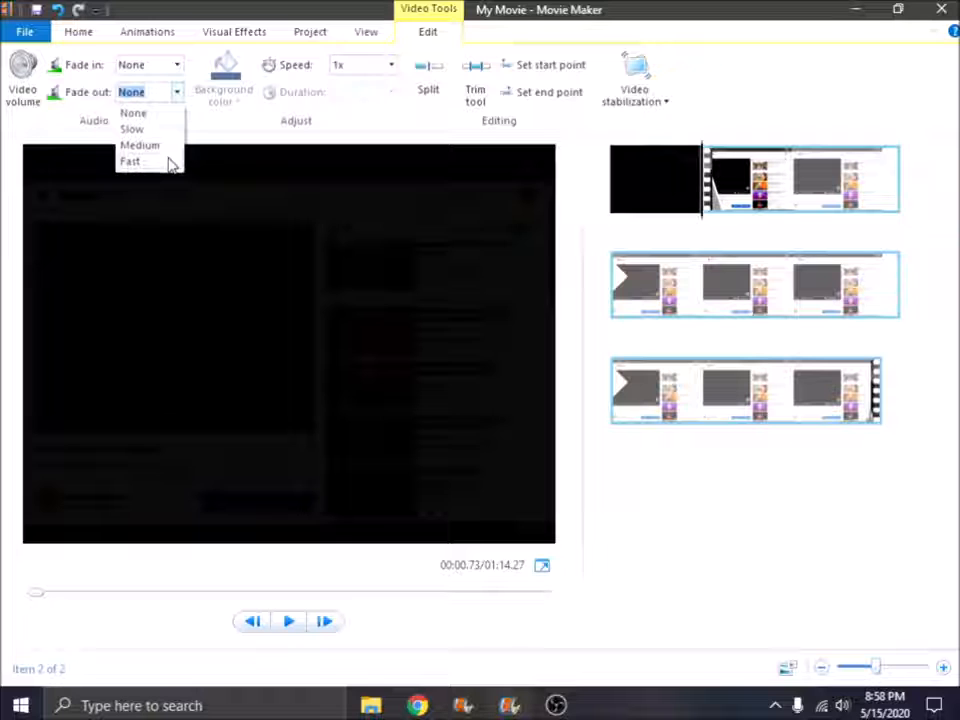
pyautogui.click(214, 118)
pyautogui.click(391, 66)
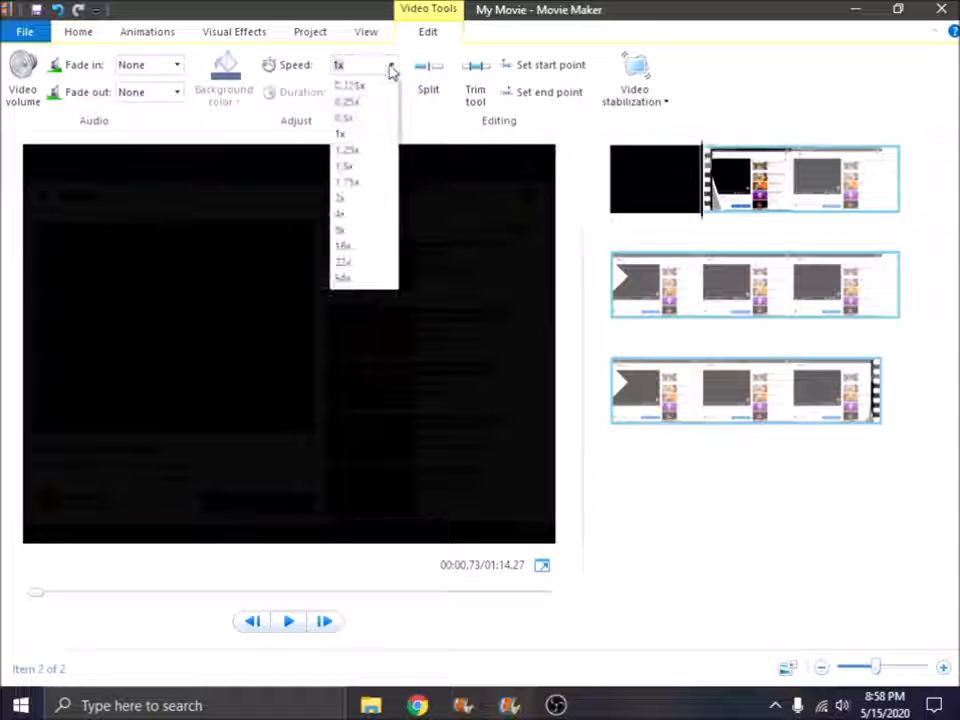
pyautogui.click(430, 123)
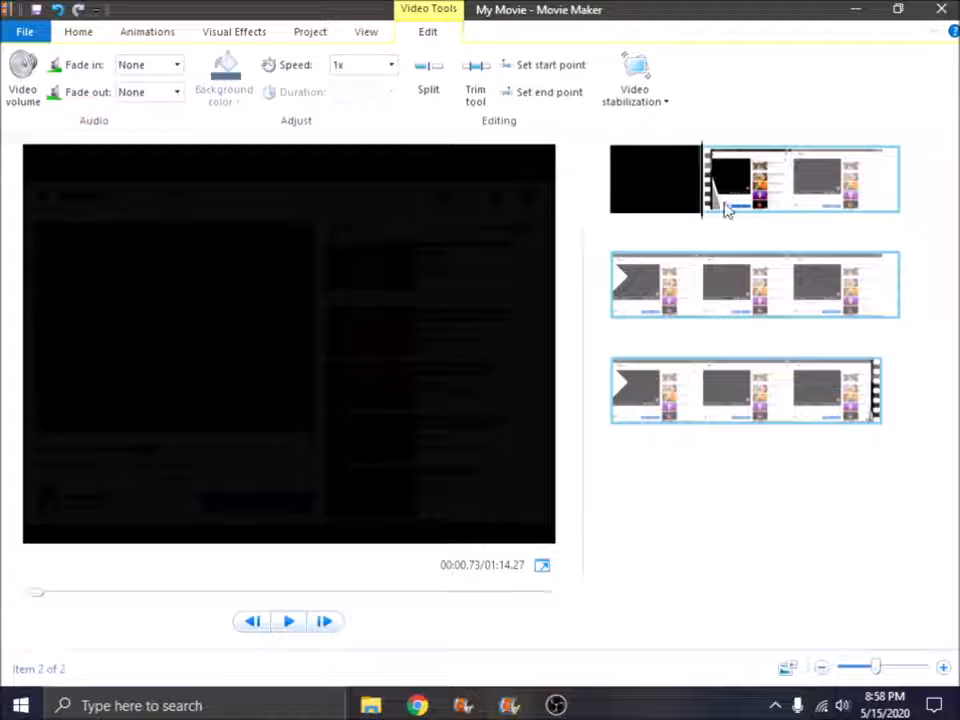
# Split the video clip at about 11.03 seconds and again at about 18.93 seconds.
pyautogui.moveTo(703, 216); pyautogui.dragTo(805, 239)
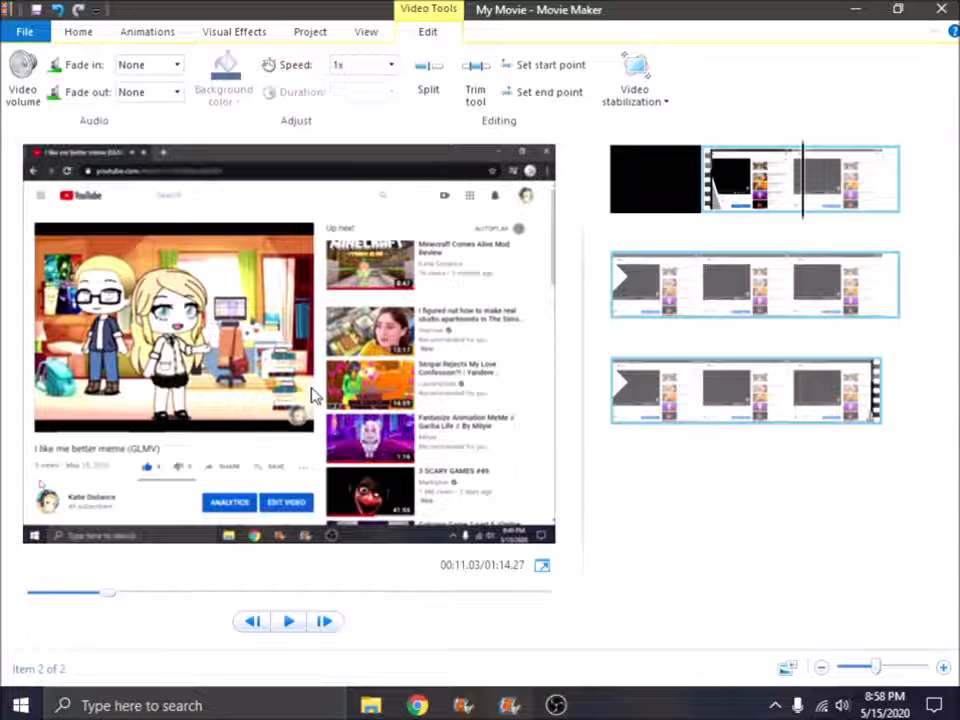
pyautogui.rightClick(804, 207)
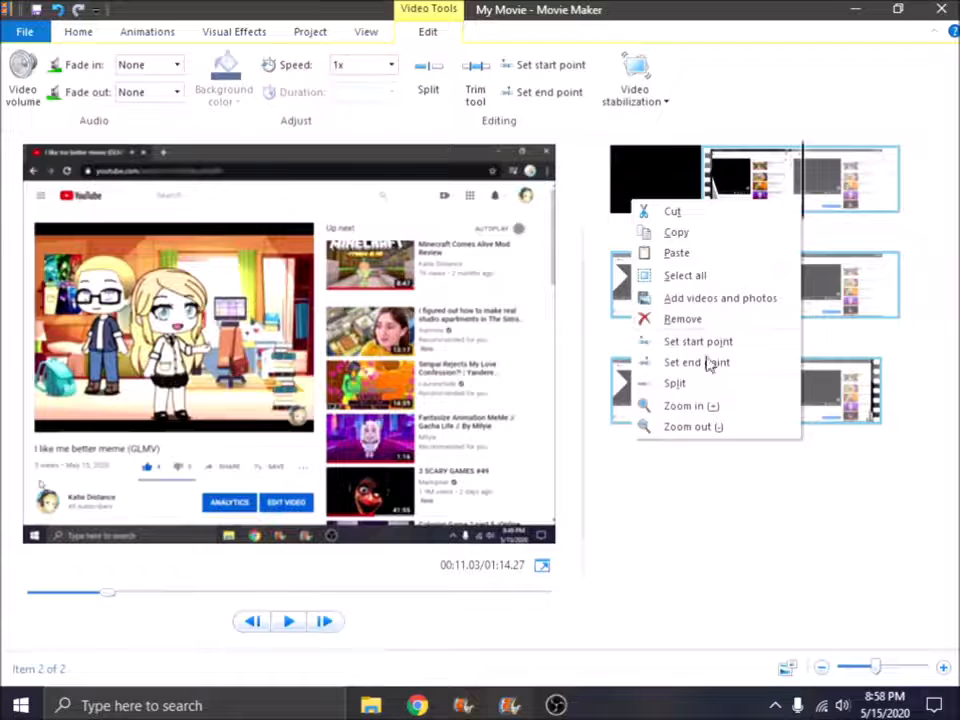
pyautogui.click(694, 386)
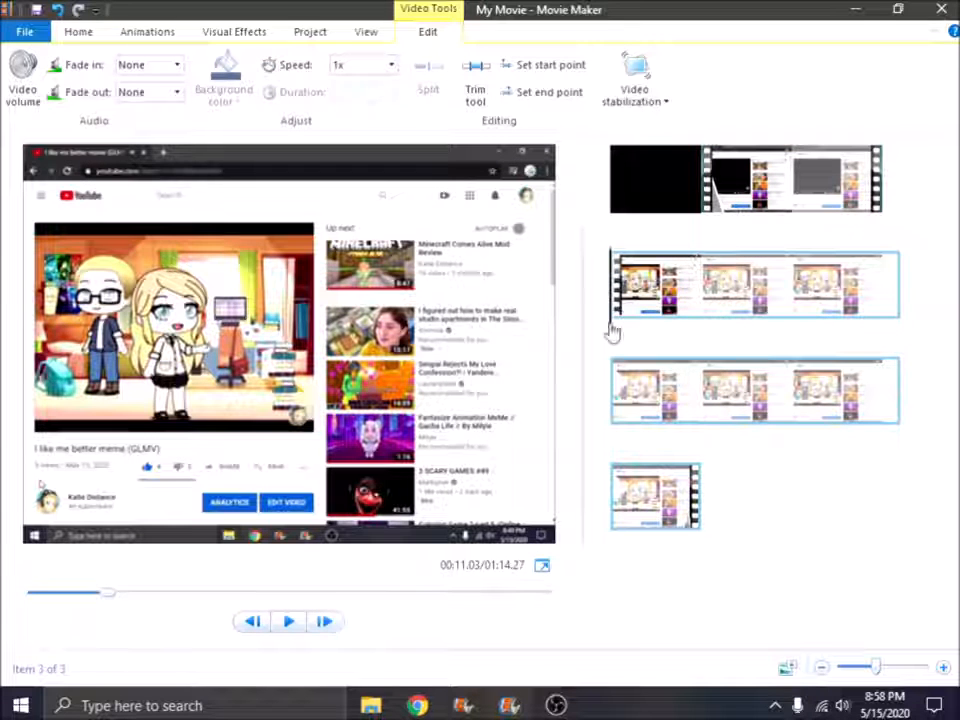
pyautogui.moveTo(613, 333); pyautogui.dragTo(690, 339)
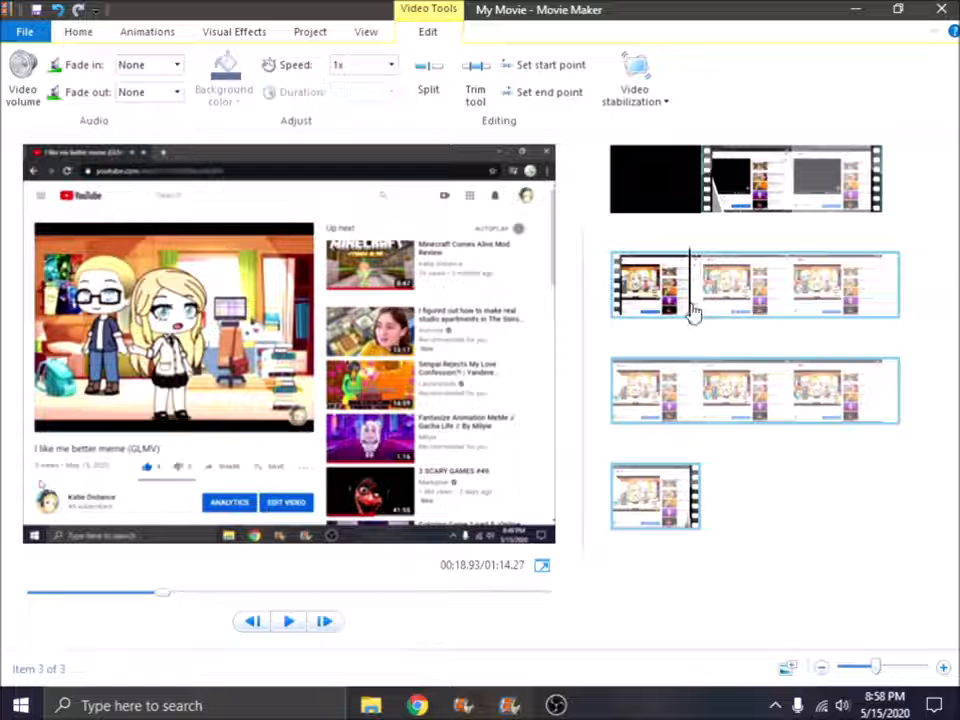
pyautogui.rightClick(692, 313)
pyautogui.click(735, 487)
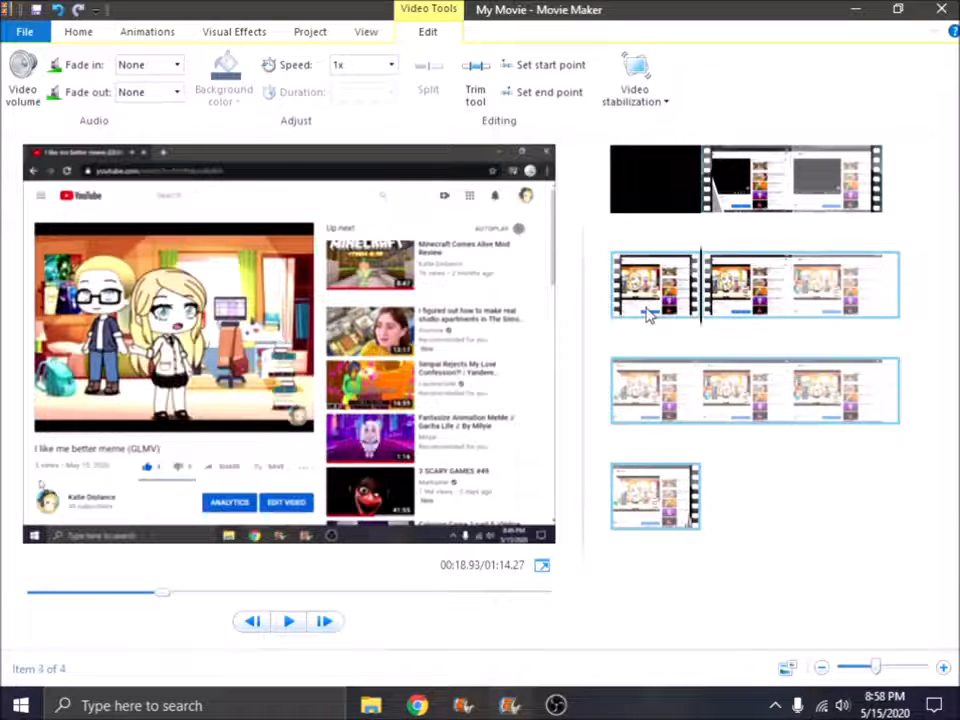
# Remove the middle section between the two splits, and undo the removal and both splits.
pyautogui.rightClick(649, 312)
pyautogui.click(666, 430)
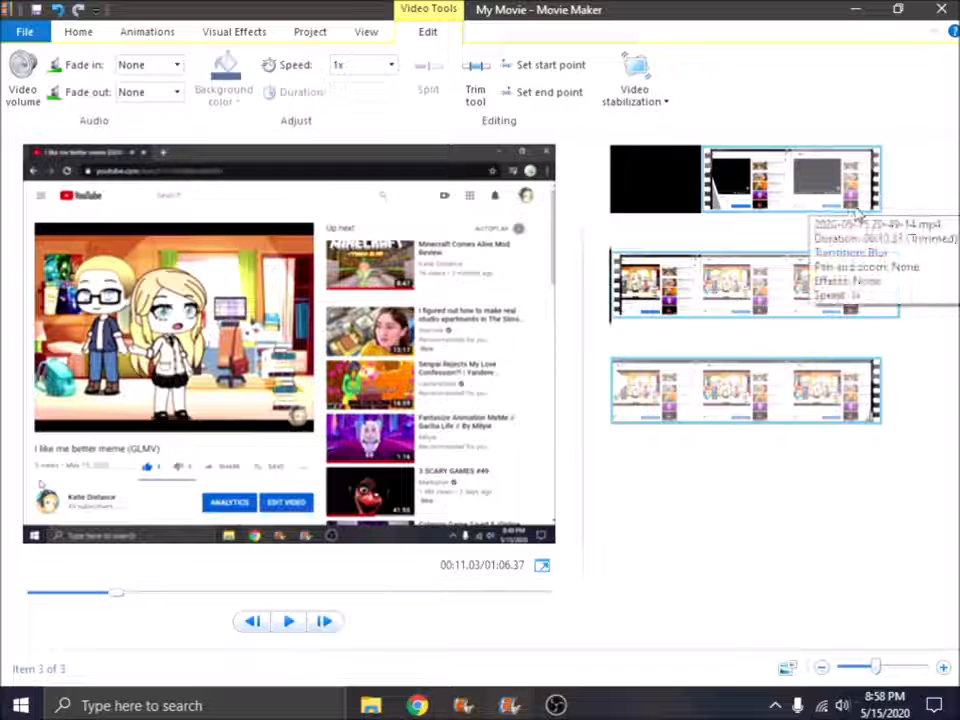
pyautogui.click(57, 10)
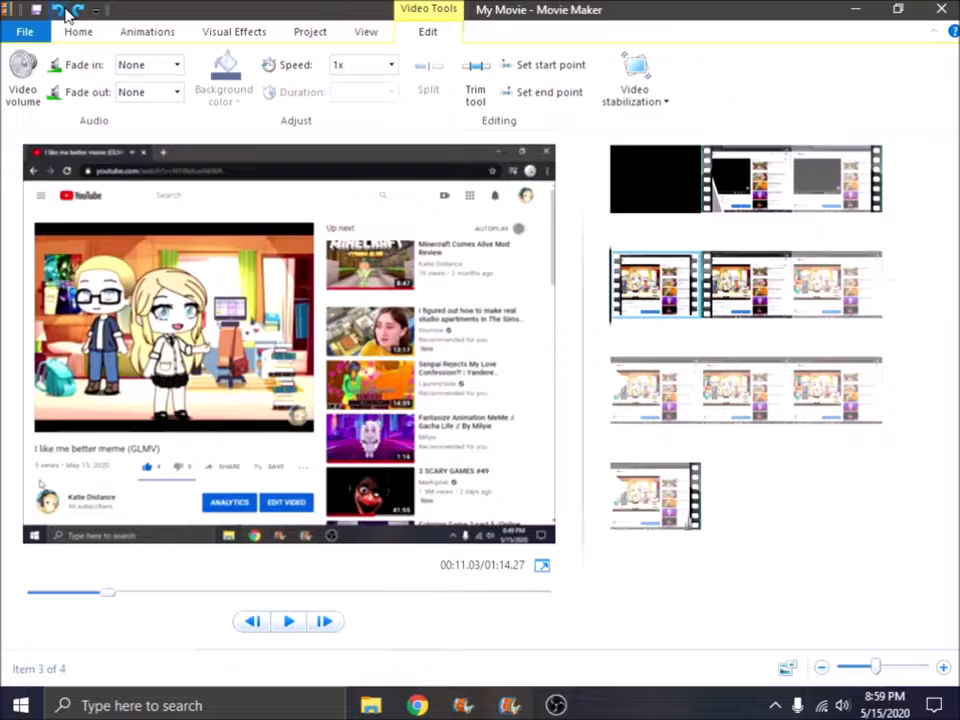
pyautogui.click(58, 11)
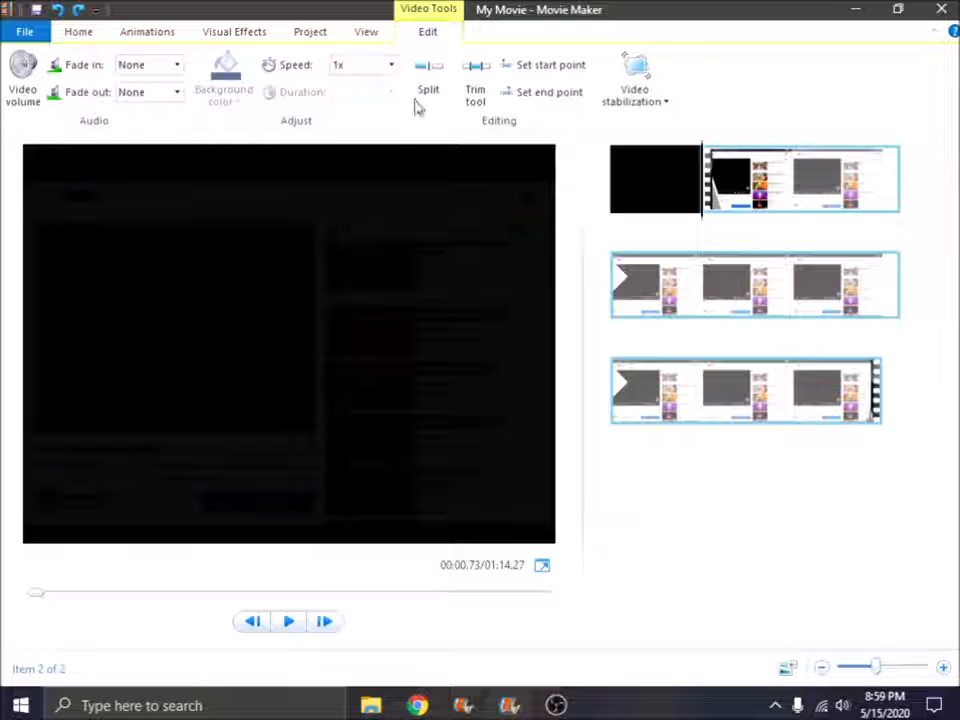
# Set the video clip's speed to 32x, preview it, and return the speed to 1x.
pyautogui.click(391, 70)
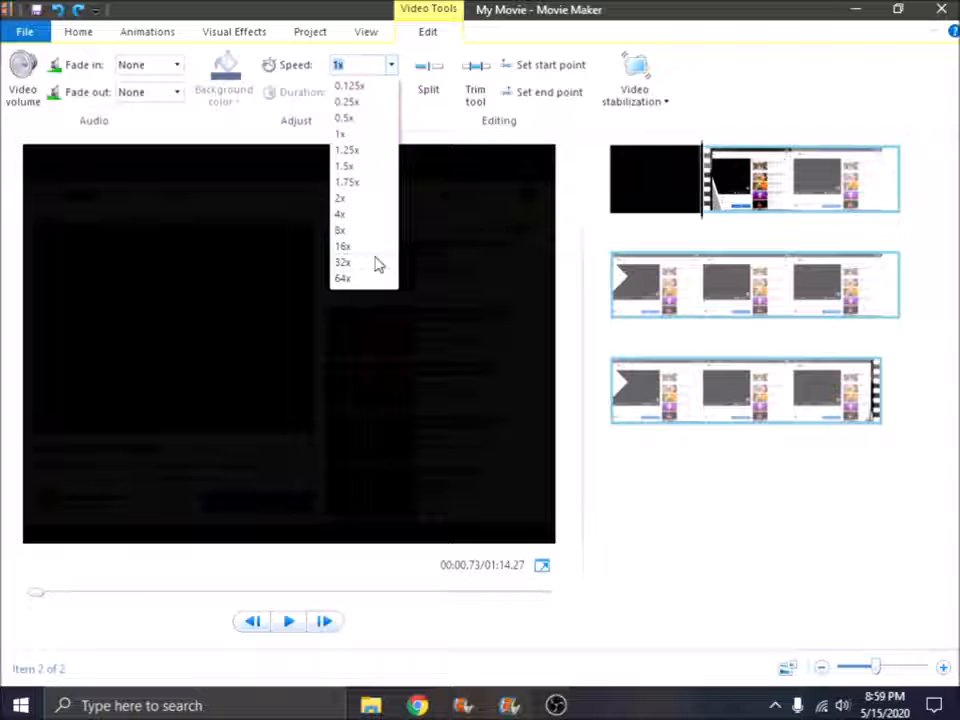
pyautogui.click(377, 263)
pyautogui.press('space')
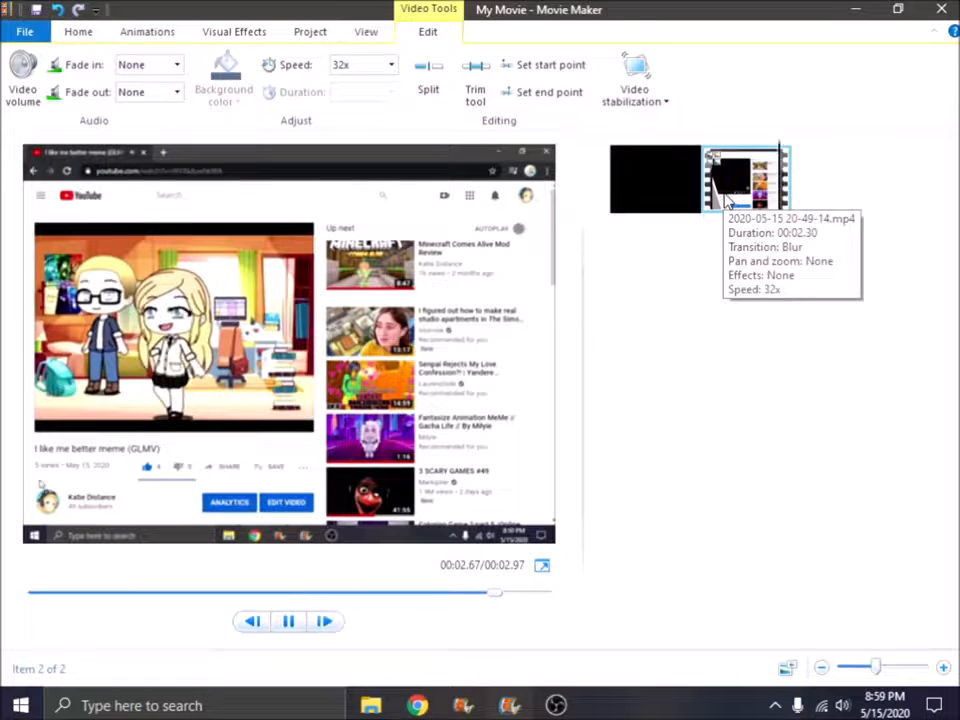
pyautogui.click(391, 66)
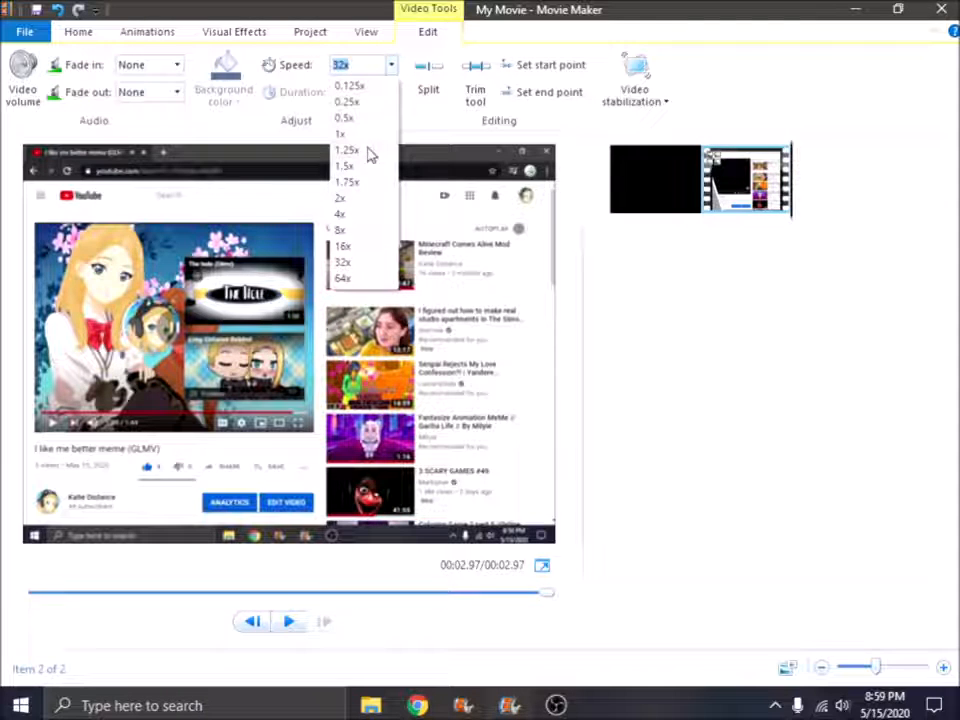
pyautogui.click(364, 133)
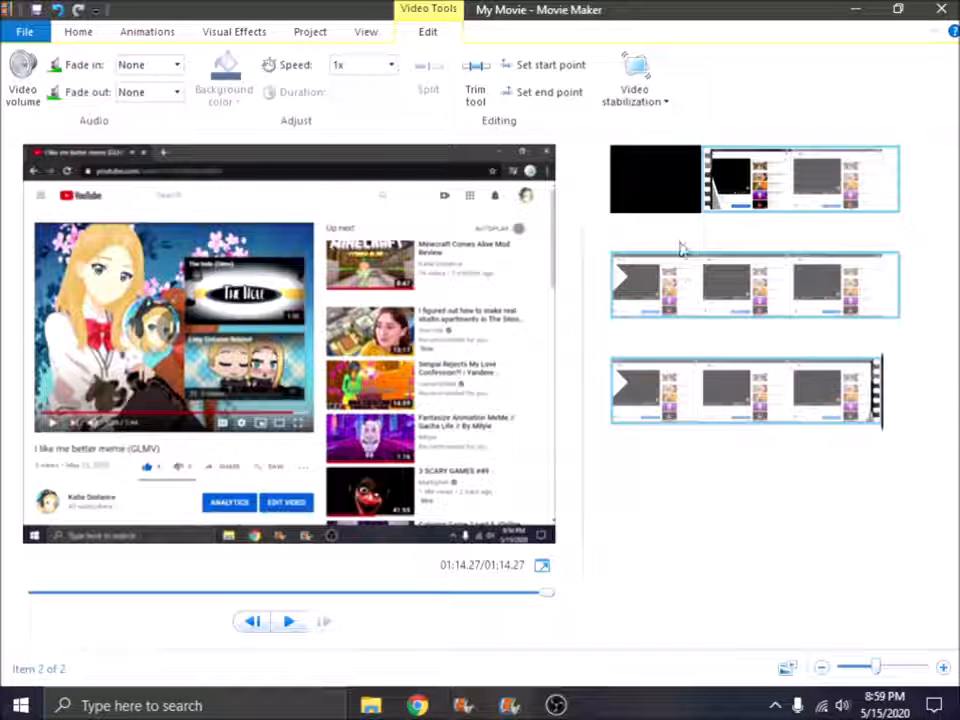
# Make the preview pane slightly narrower to widen the storyboard, and move the playhead to about 38.73 seconds.
pyautogui.click(368, 35)
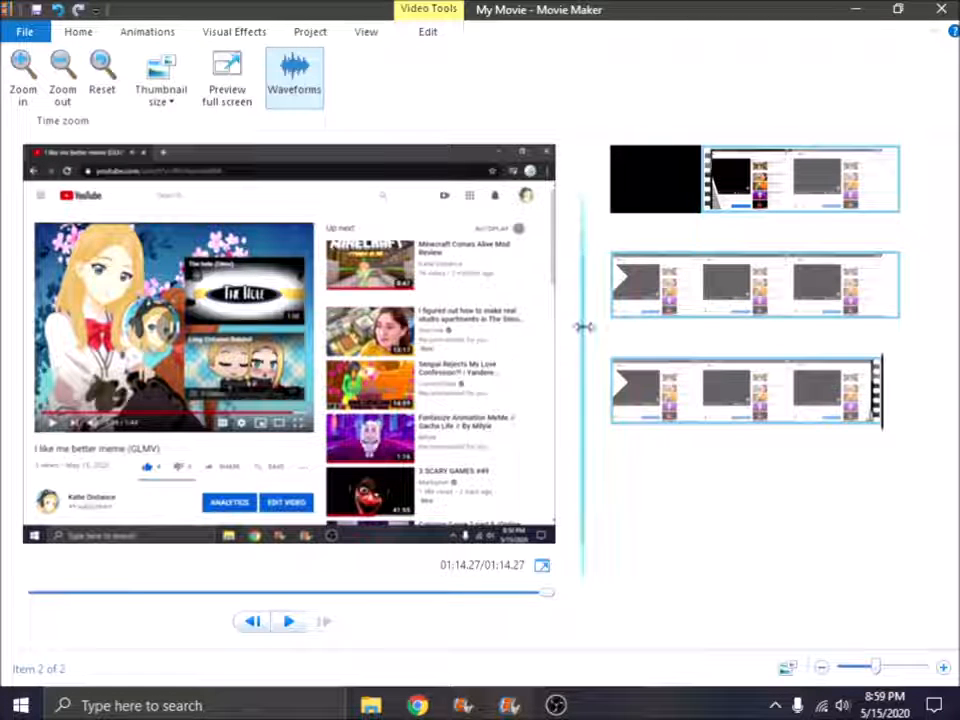
pyautogui.moveTo(583, 326)
pyautogui.mouseDown()
pyautogui.moveTo(491, 324)
pyautogui.moveTo(566, 326)
pyautogui.mouseUp()
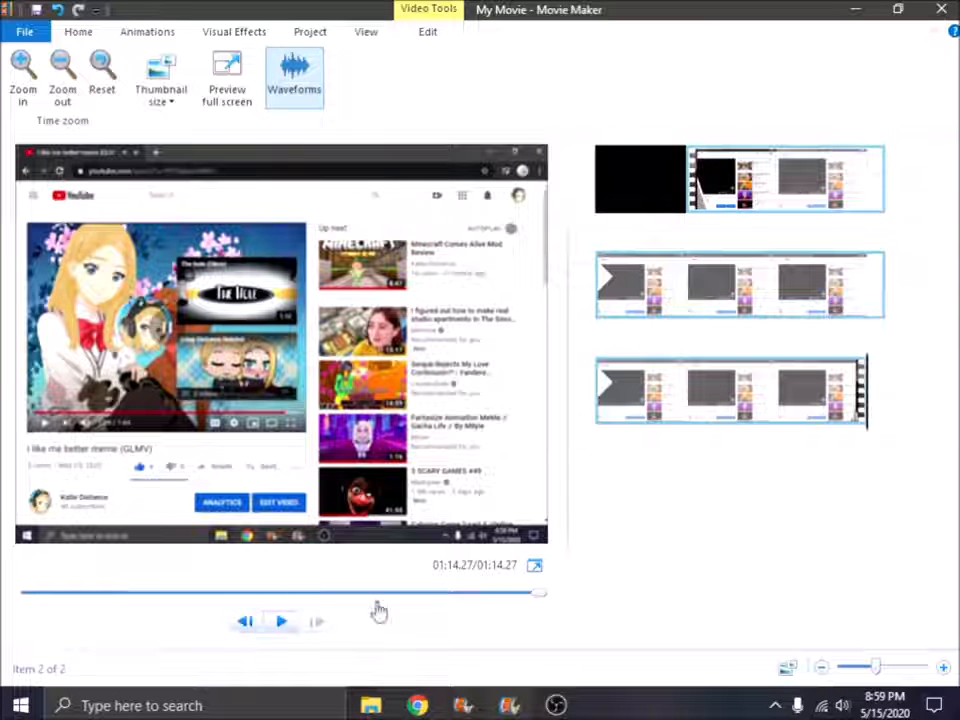
pyautogui.moveTo(526, 609); pyautogui.dragTo(332, 625)
pyautogui.moveTo(842, 300); pyautogui.dragTo(790, 332)
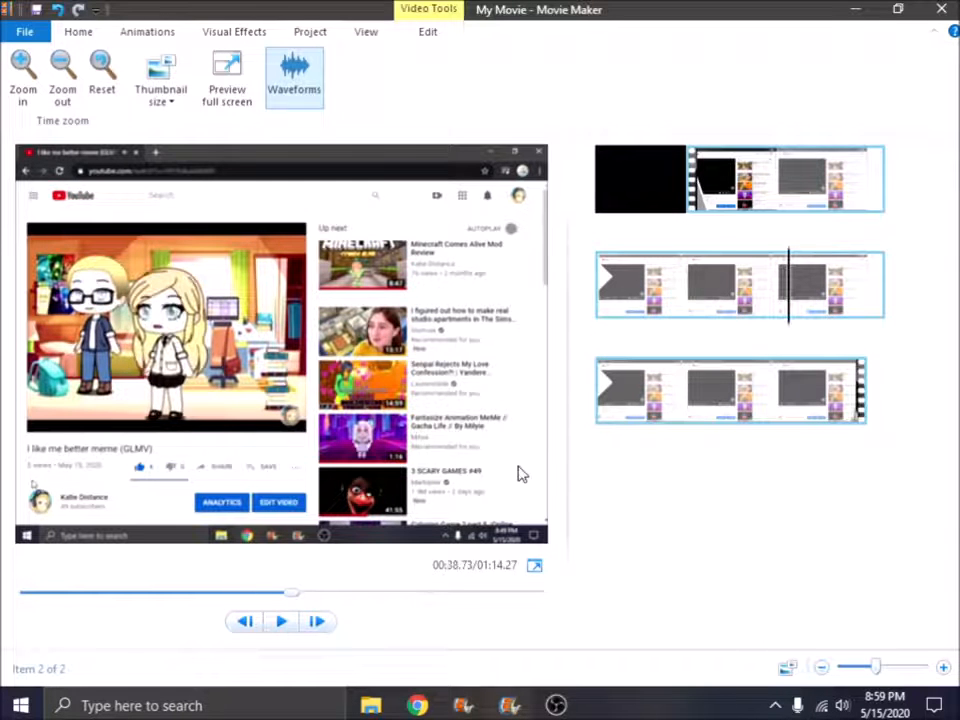
# Preview the movie in full screen, return to the editor, and move the playhead to about 28.30 seconds.
pyautogui.click(535, 567)
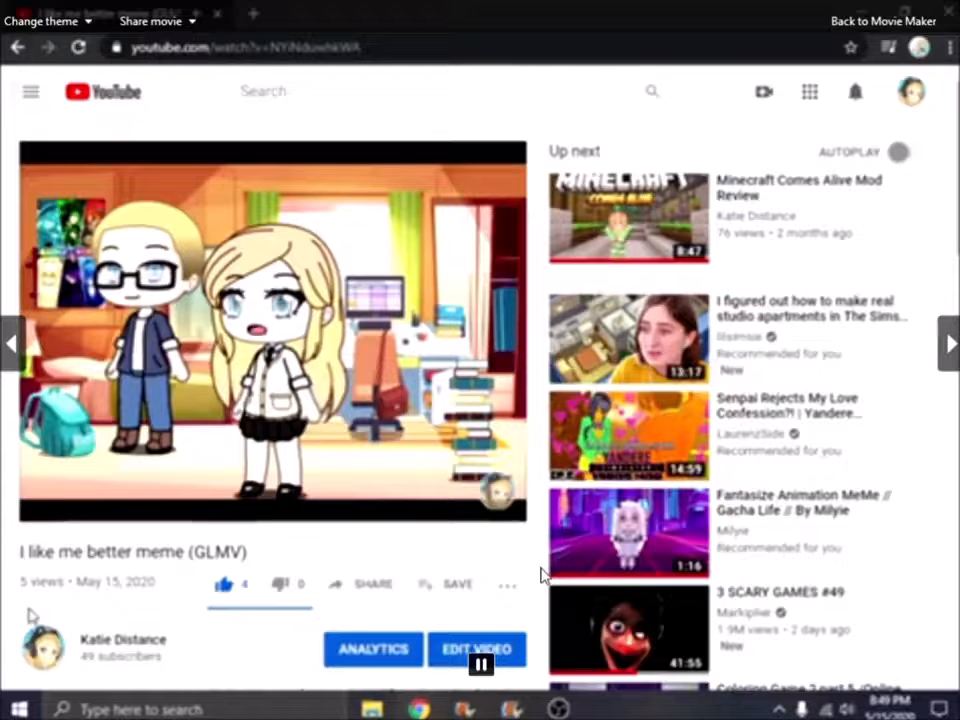
pyautogui.click(479, 668)
pyautogui.click(852, 30)
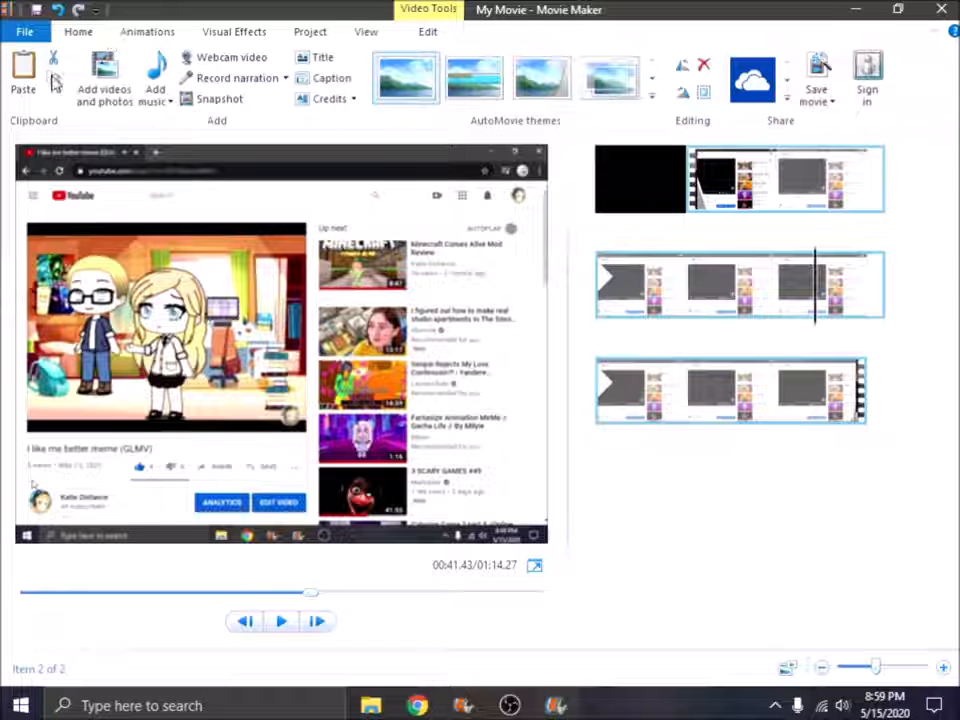
pyautogui.click(686, 308)
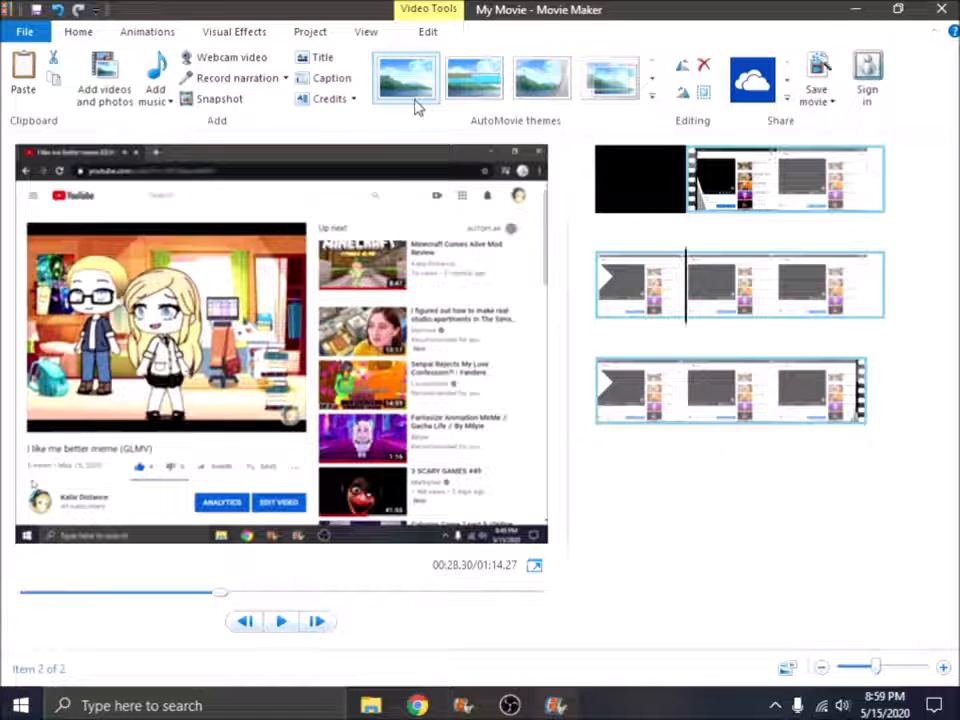
# Add the cherry blossom picture from the Saved Pictures folder to the storyboard after the video clip.
pyautogui.click(144, 34)
pyautogui.click(430, 34)
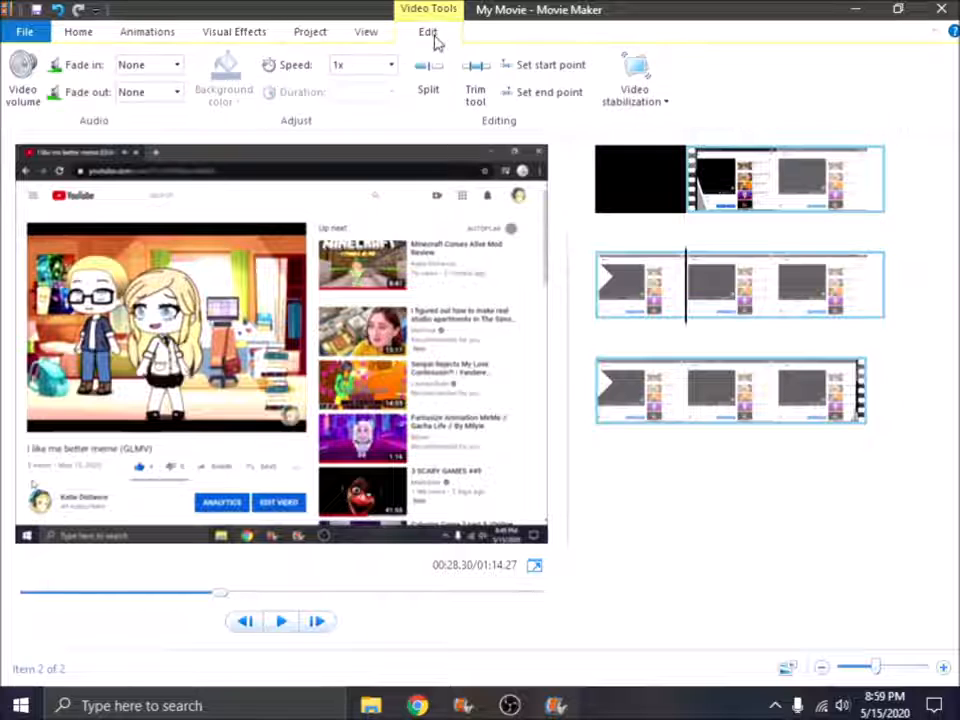
pyautogui.click(776, 390)
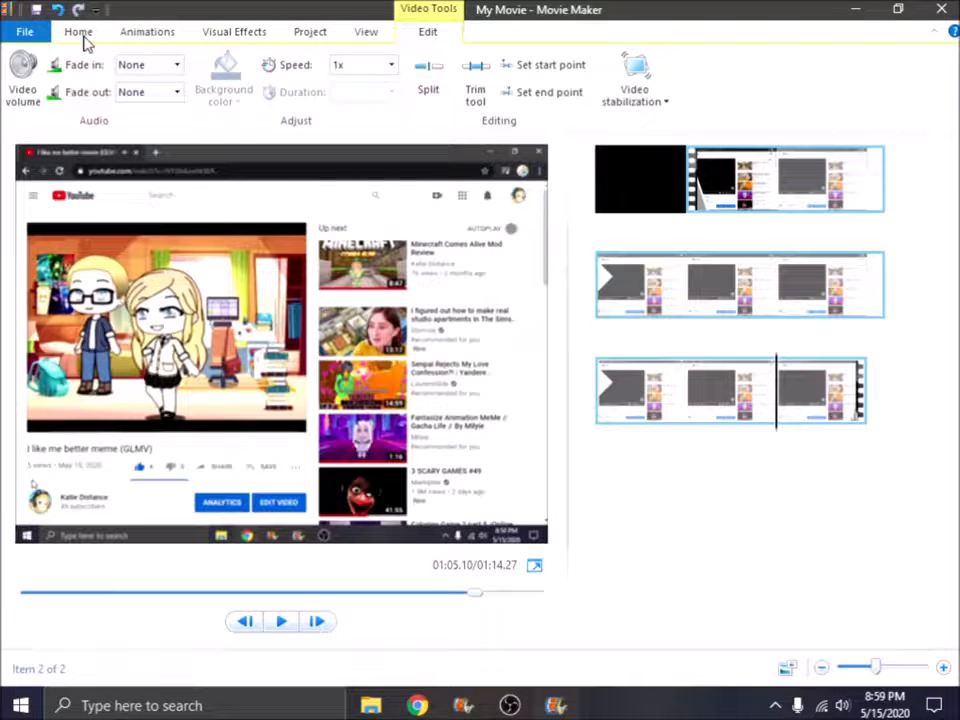
pyautogui.click(84, 36)
pyautogui.click(95, 85)
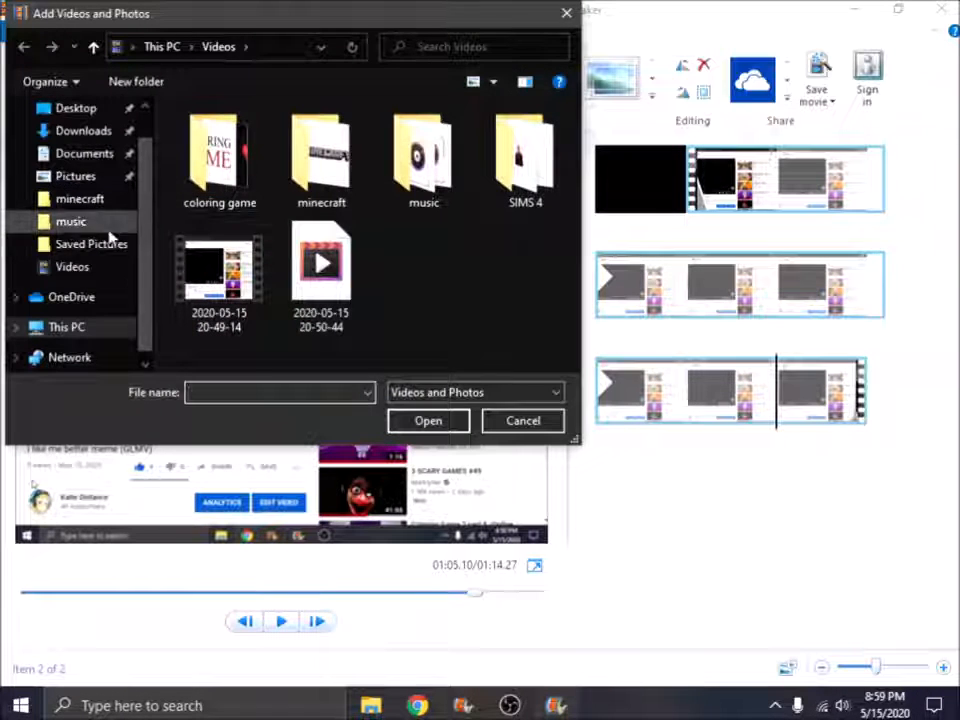
pyautogui.click(91, 243)
pyautogui.doubleClick(215, 155)
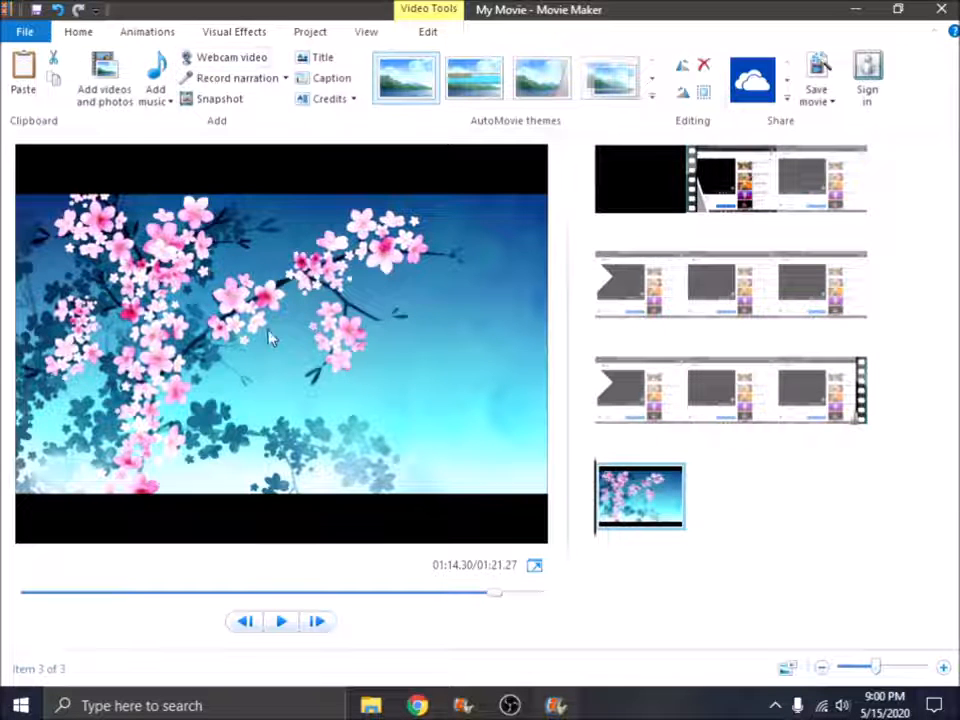
# Set the cherry blossom photo's duration to 0.40 seconds.
pyautogui.click(428, 32)
pyautogui.click(390, 92)
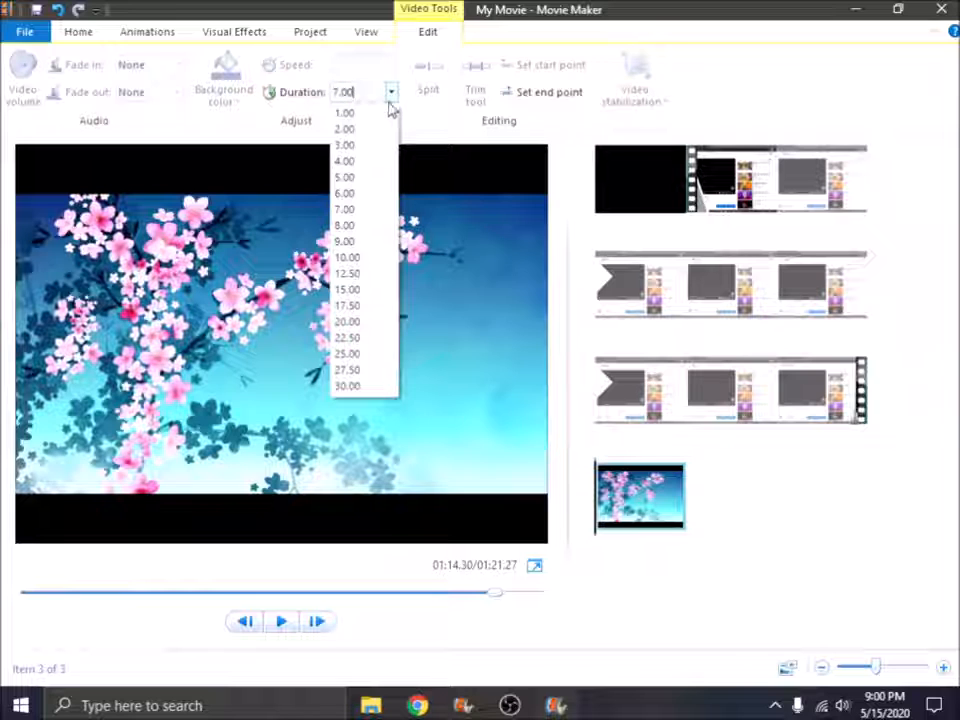
pyautogui.click(390, 101)
pyautogui.click(375, 94)
pyautogui.write('3')
pyautogui.press('BackSpace')
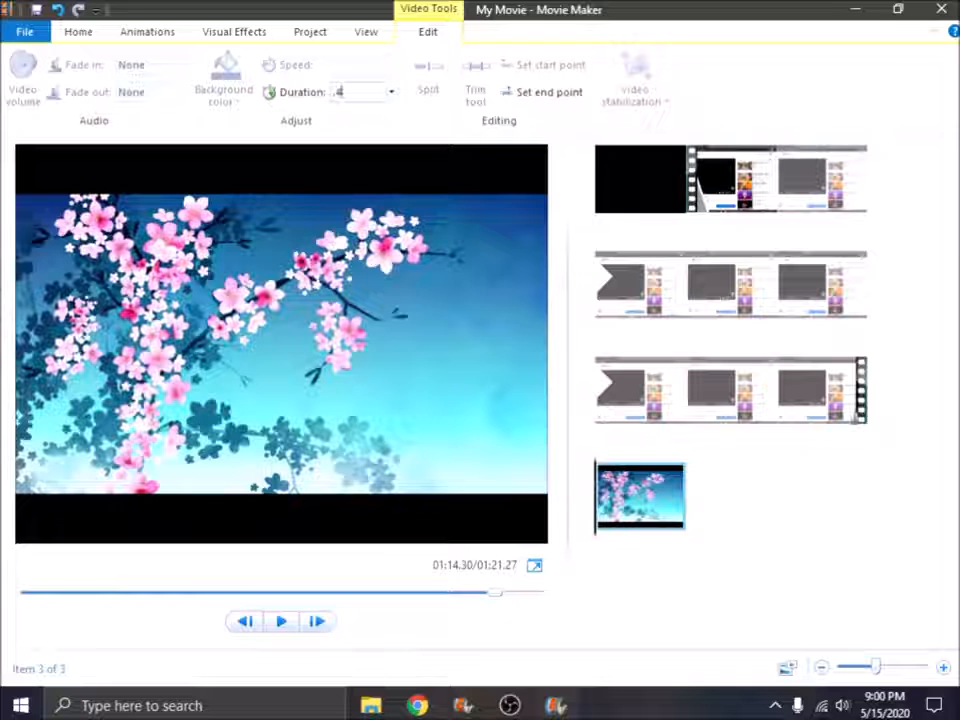
pyautogui.write('.4')
pyautogui.press('Return')
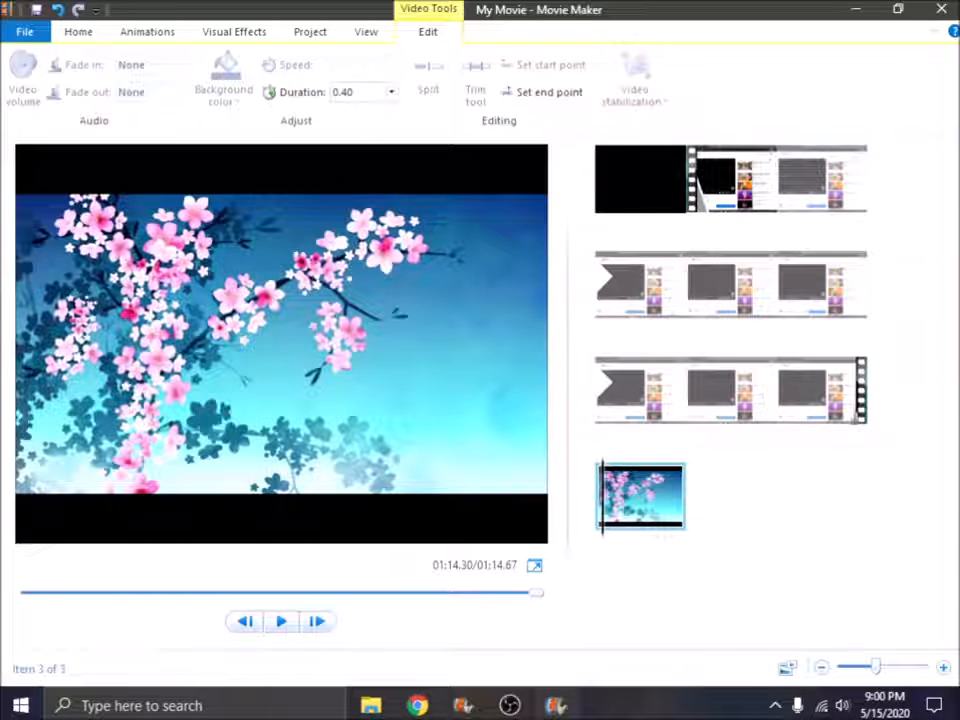
pyautogui.click(373, 91)
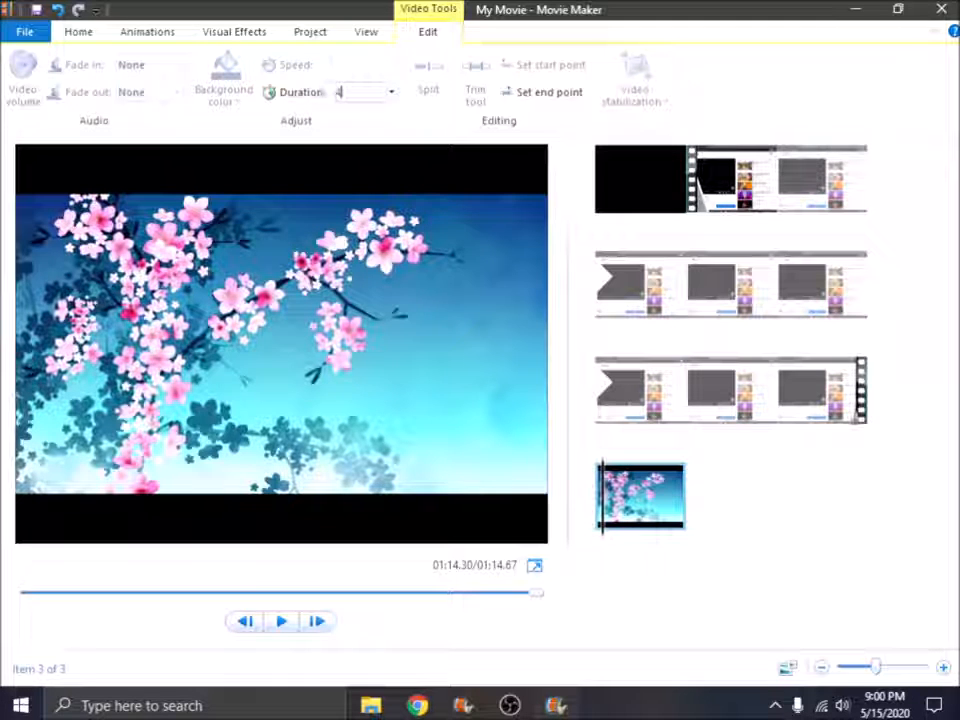
pyautogui.press('Return')
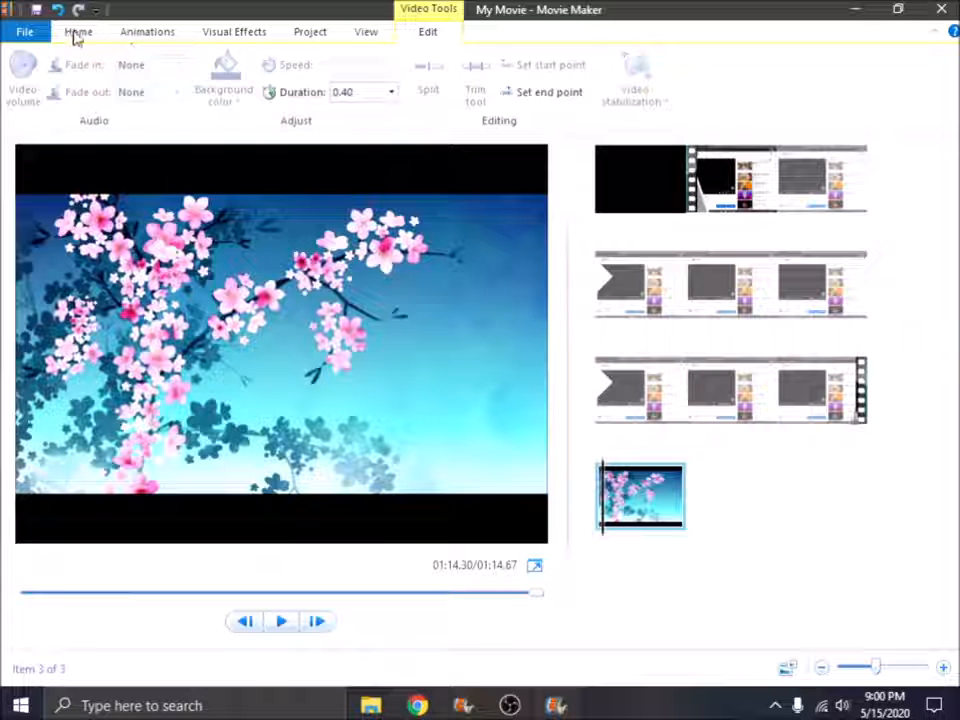
# Apply the colour-cycling hue effect to the cherry blossom photo and a blur transition at its start.
pyautogui.click(226, 33)
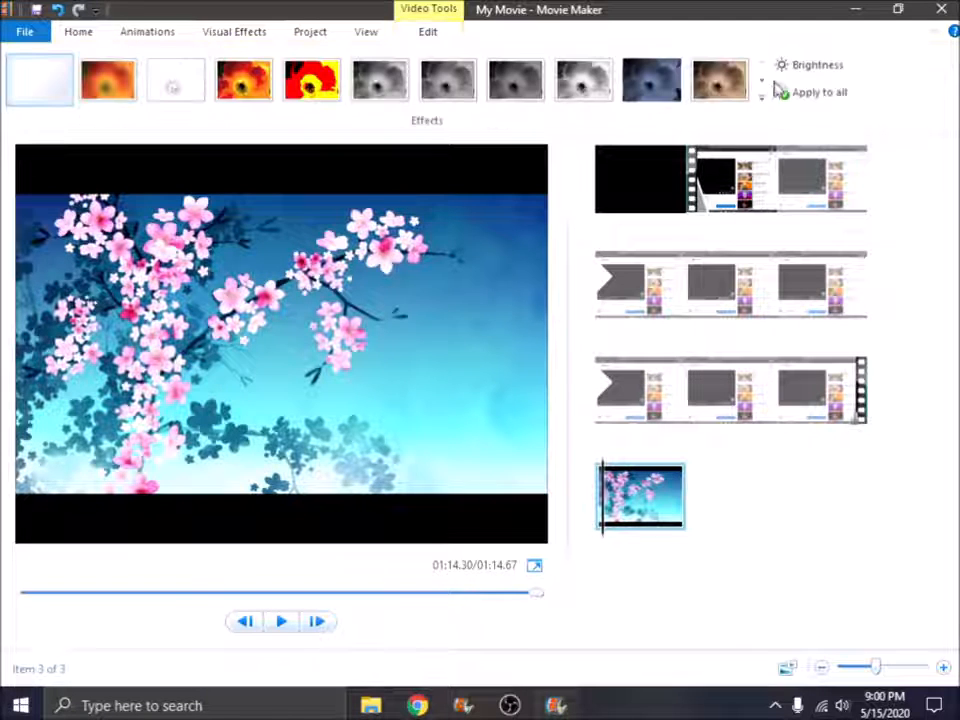
pyautogui.click(763, 84)
pyautogui.click(112, 86)
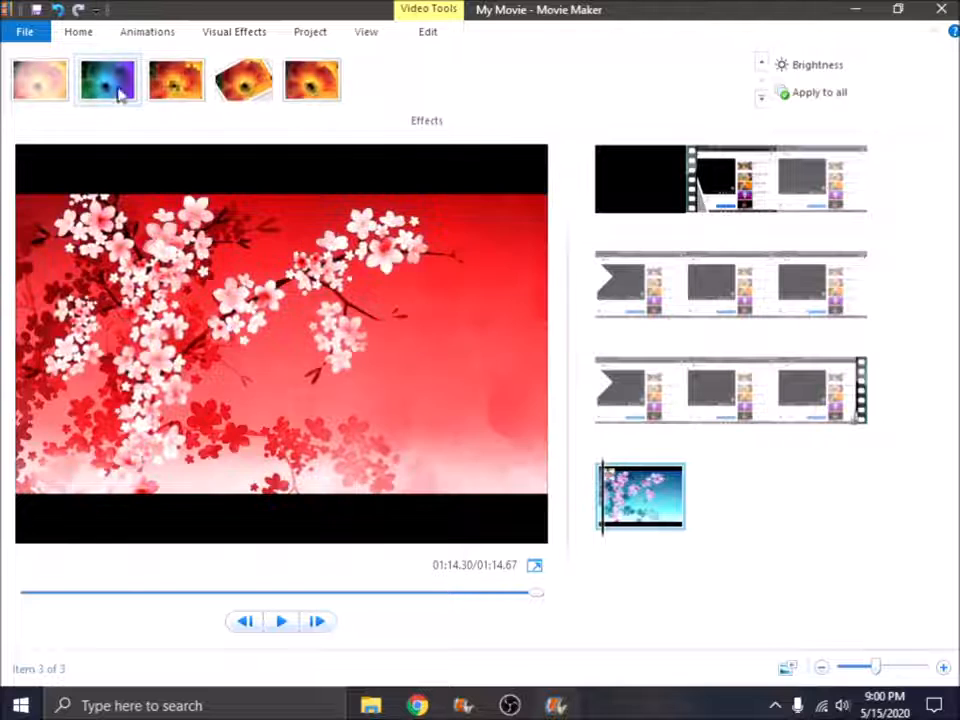
pyautogui.click(80, 33)
pyautogui.click(145, 33)
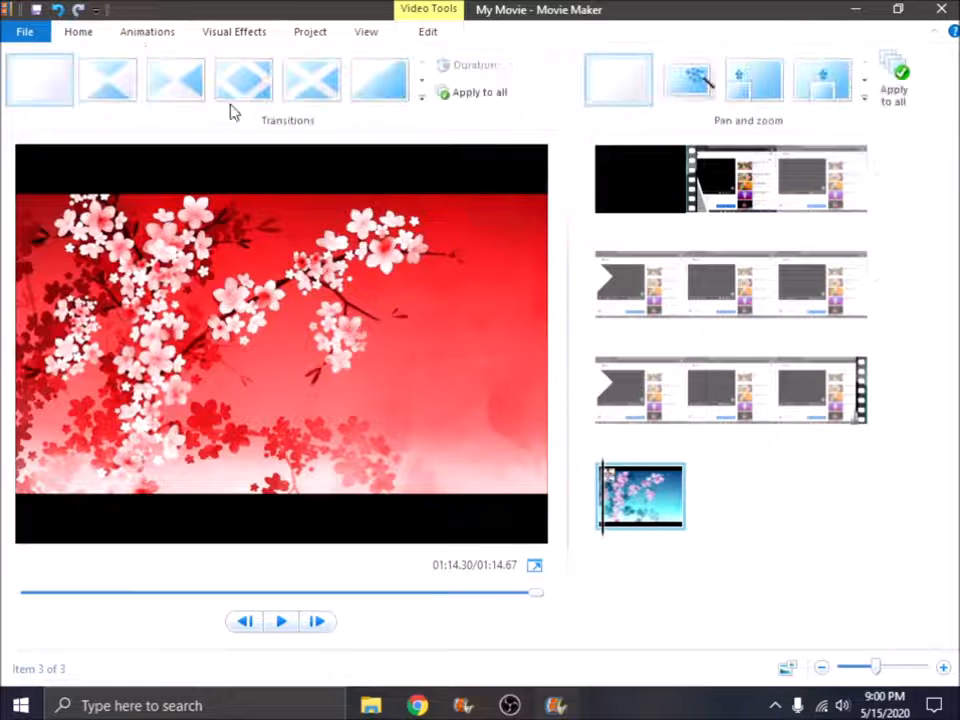
pyautogui.scroll(-2, 335, 70)
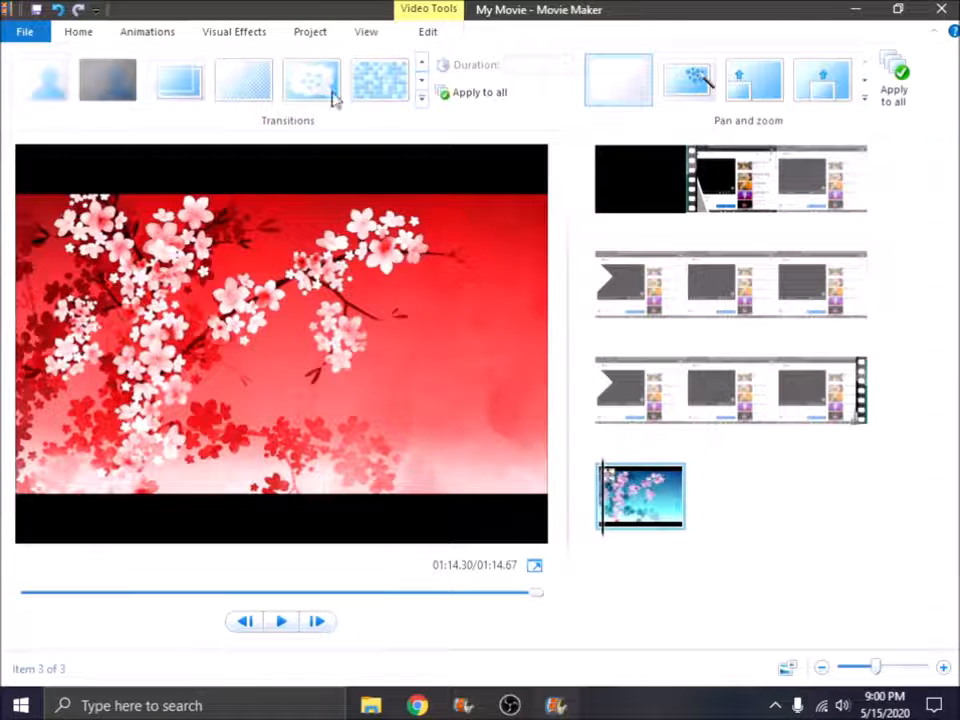
pyautogui.click(36, 91)
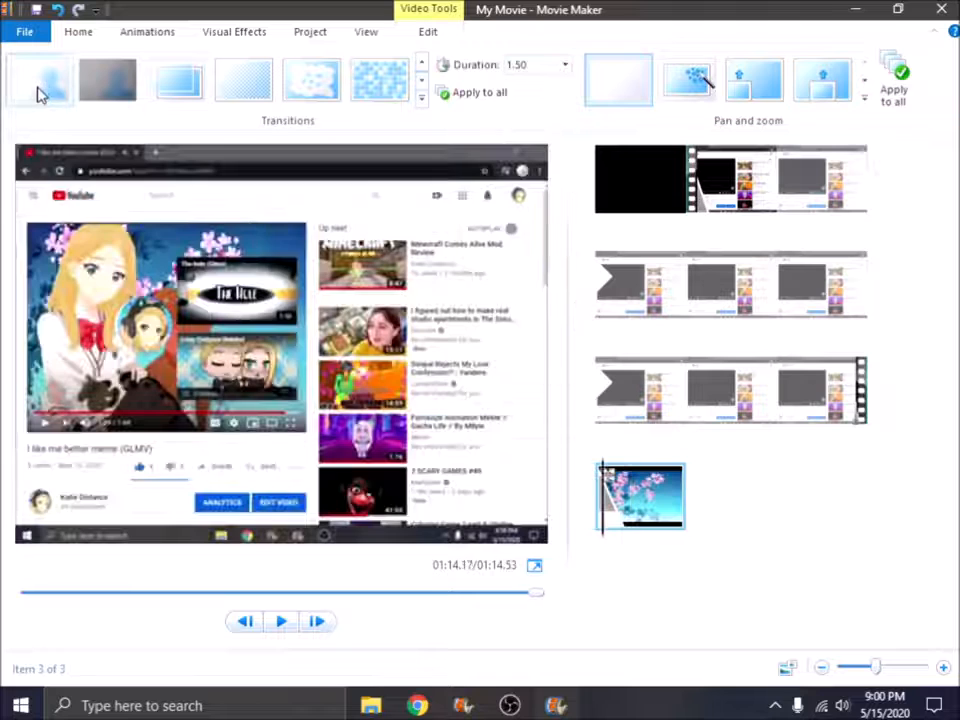
# Paste five copies of the cherry blossom photo after the original and play the sequence.
pyautogui.click(80, 34)
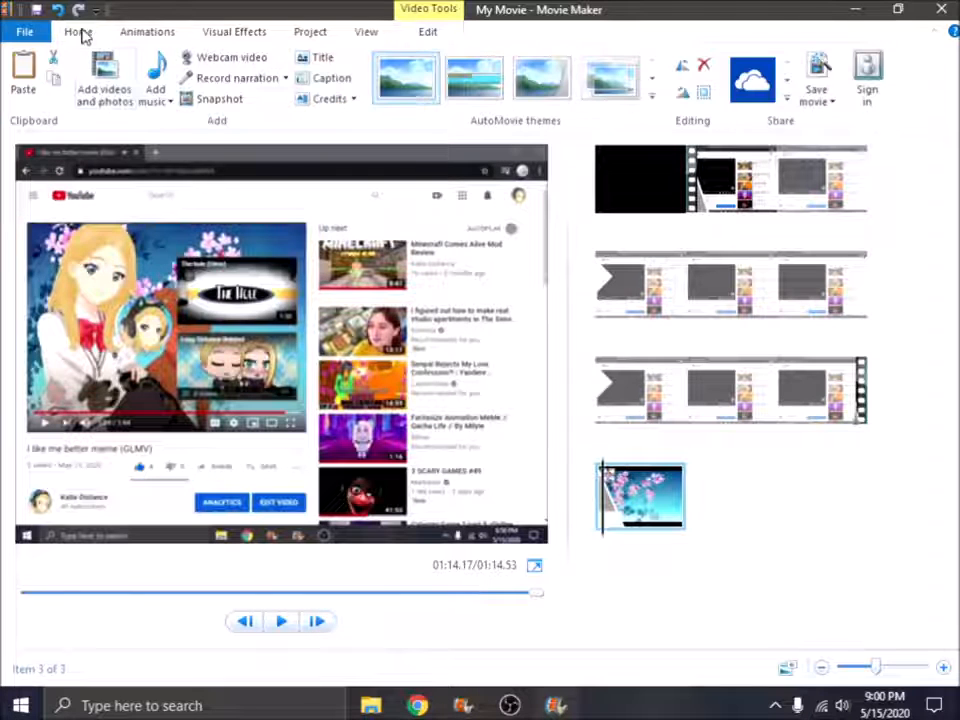
pyautogui.click(24, 75)
pyautogui.click(24, 75)
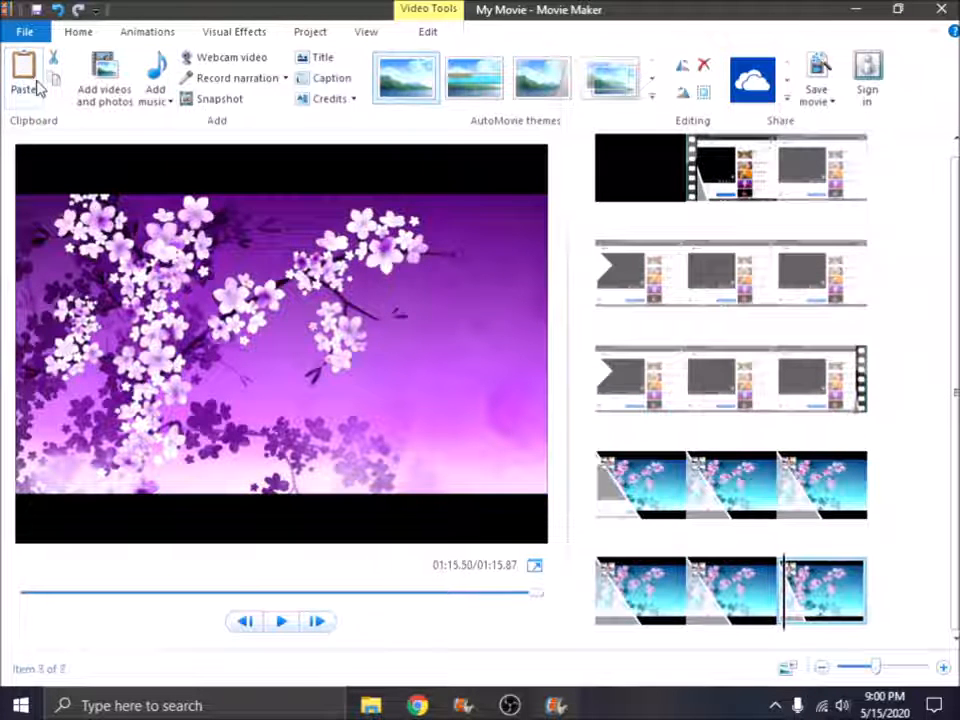
pyautogui.click(649, 484)
pyautogui.press('space')
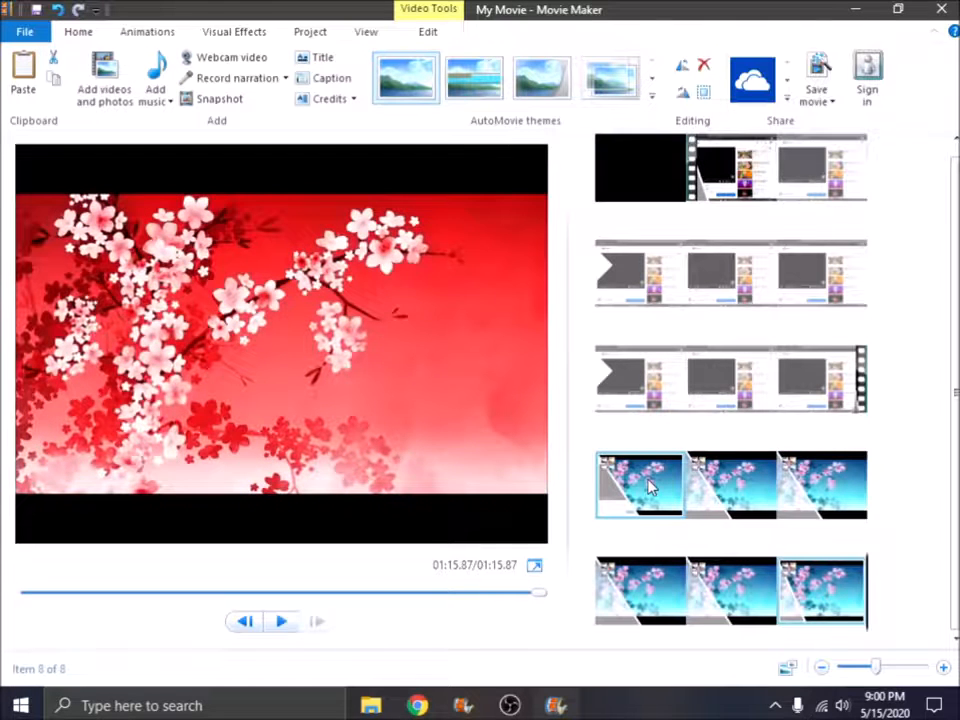
# Undo pasting the cherry blossom photo copies.
pyautogui.click(57, 12)
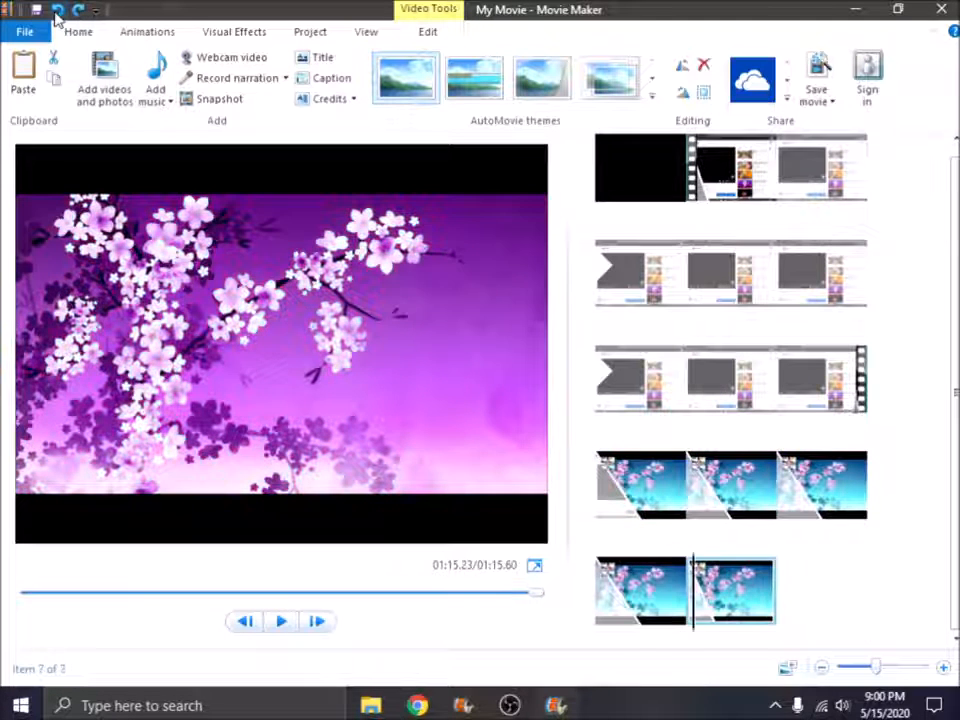
pyautogui.click(57, 12)
pyautogui.click(57, 12)
pyautogui.click(57, 12)
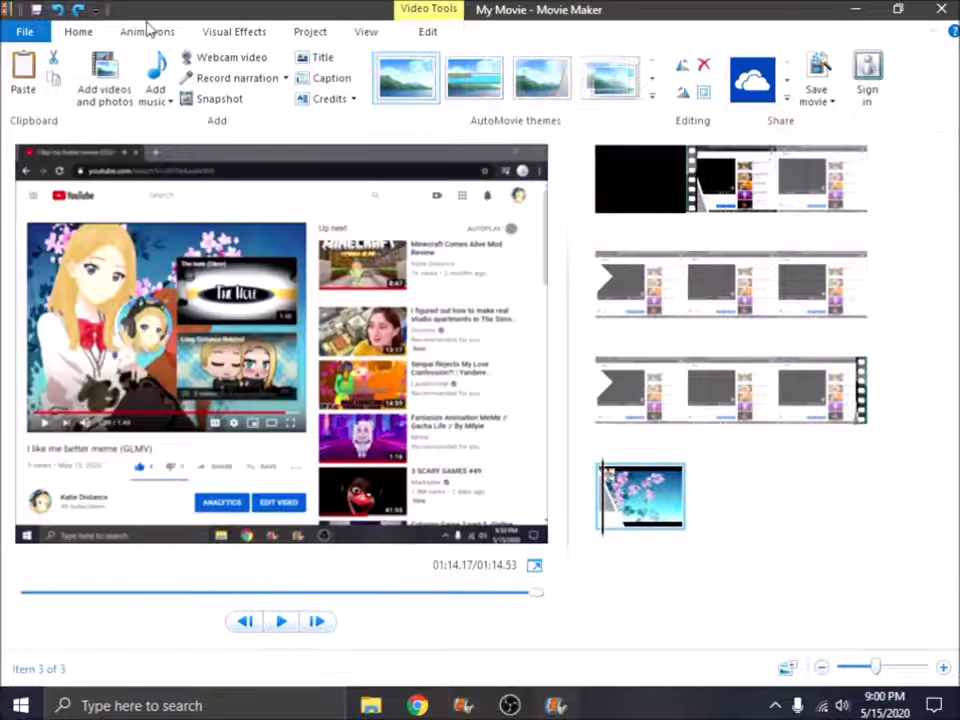
# Set the cherry blossom photo's duration to 5.00 seconds and preview its colour-cycling effect.
pyautogui.click(430, 32)
pyautogui.click(391, 92)
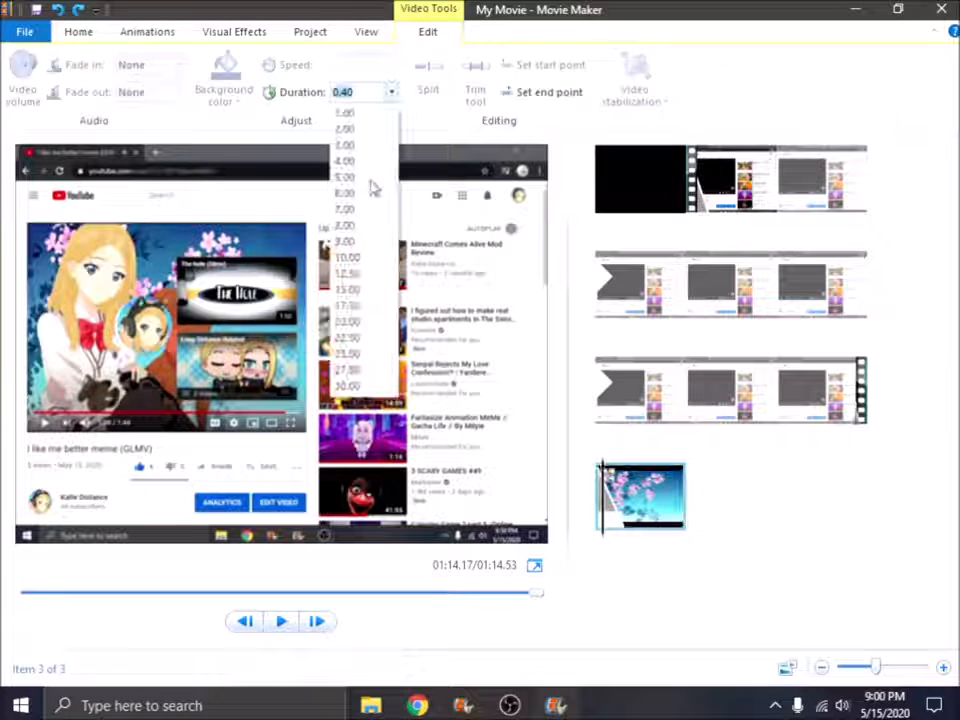
pyautogui.click(371, 181)
pyautogui.press('space')
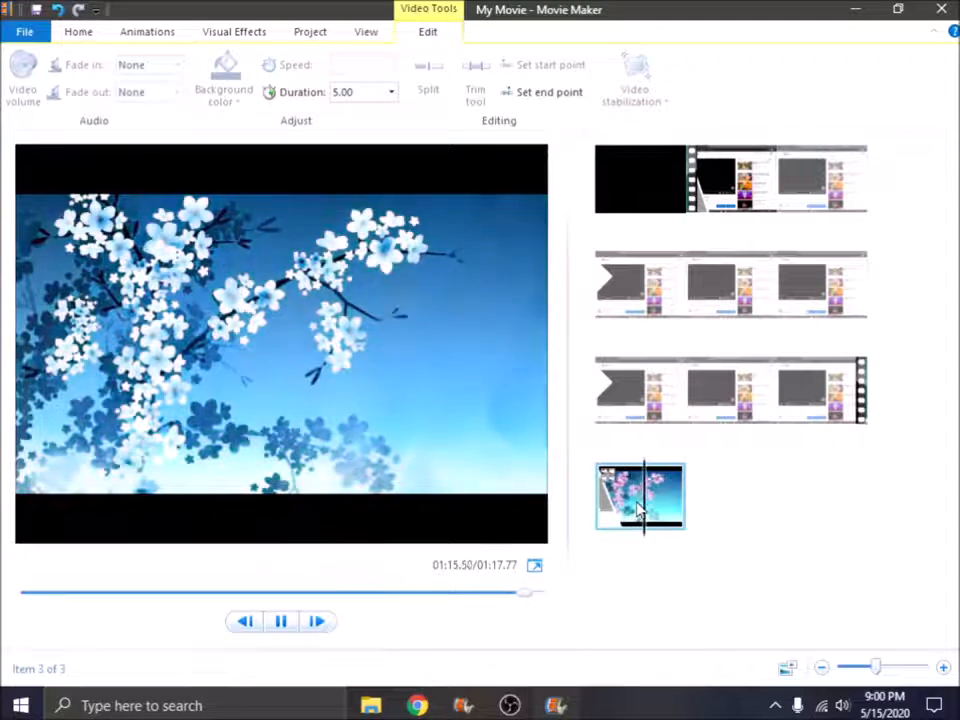
pyautogui.press('space')
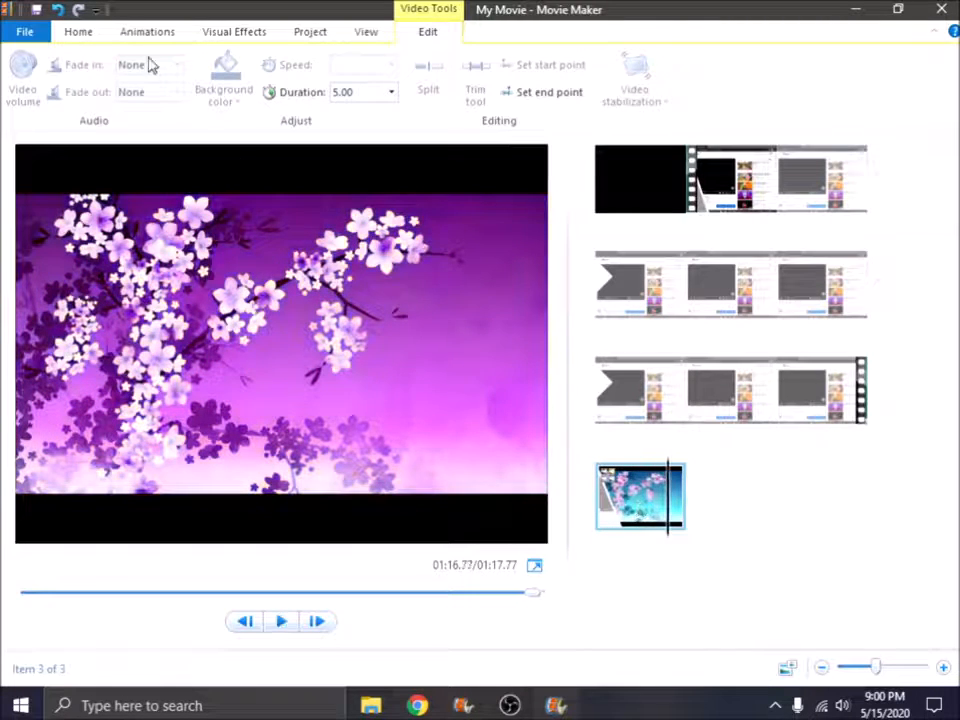
# Undo the cherry blossom photo's latest duration change, transition and visual effect, and remove the photo from the movie.
pyautogui.click(58, 16)
pyautogui.click(58, 16)
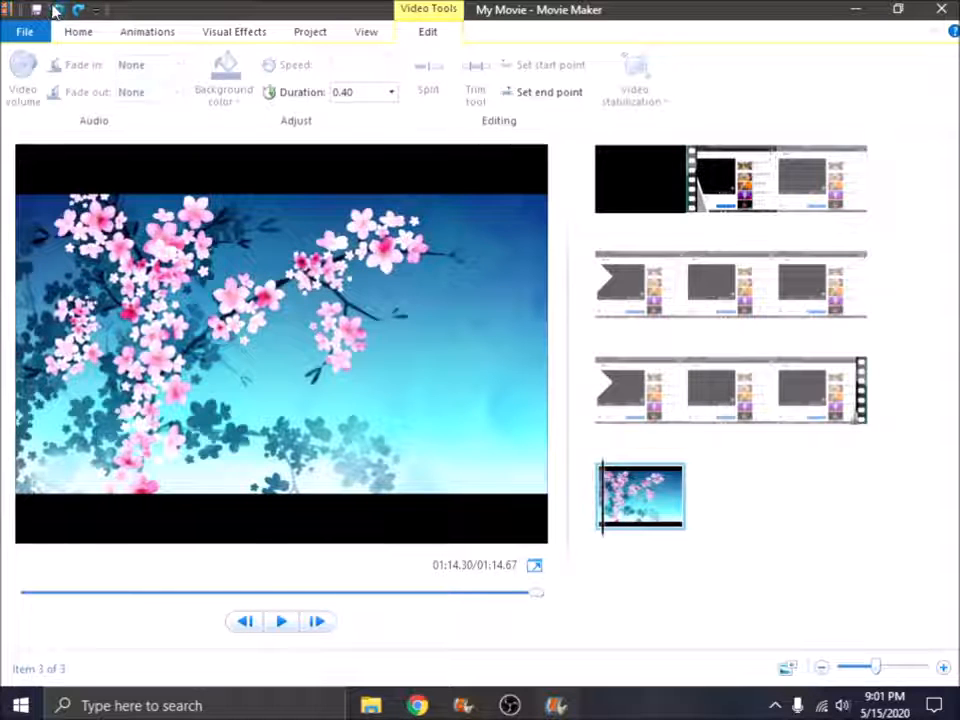
pyautogui.click(90, 32)
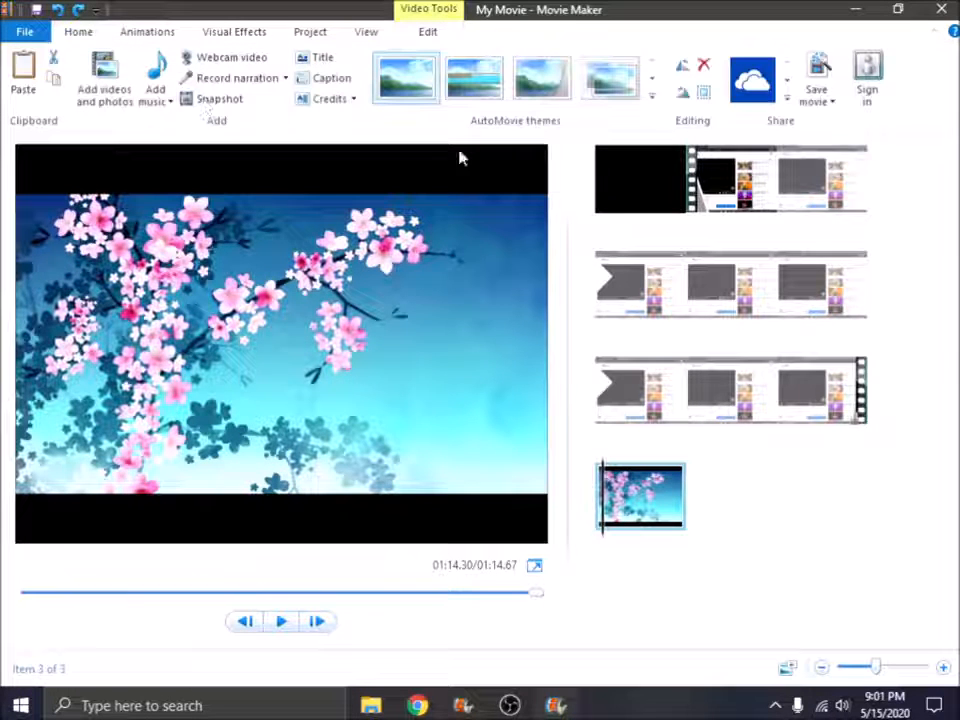
pyautogui.click(708, 66)
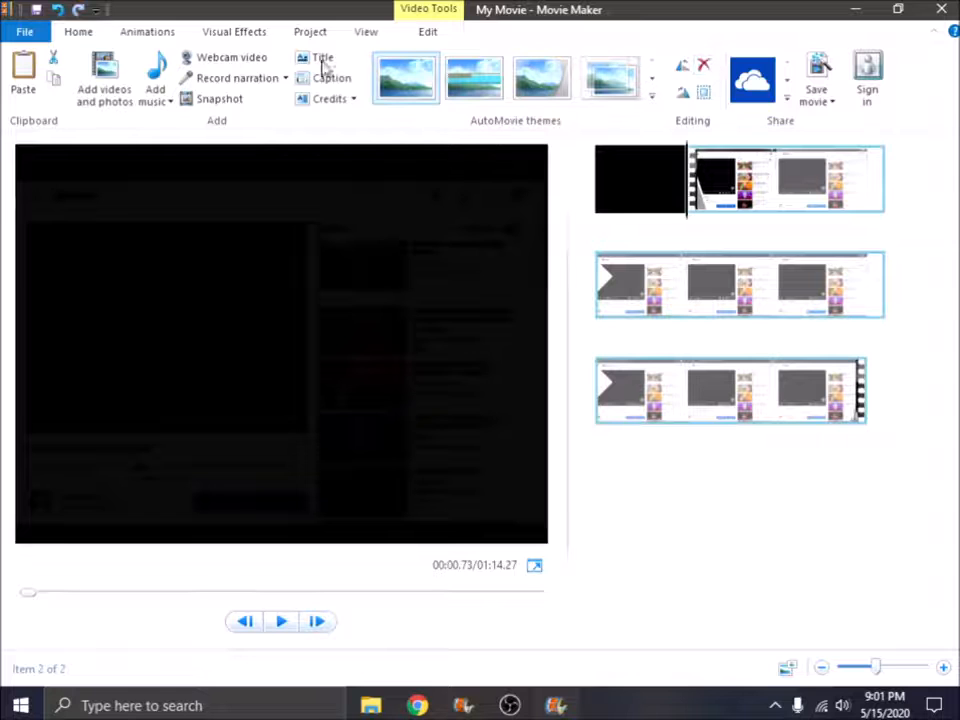
# Add the picture of the blonde girl with the dog to the storyboard after the video clip.
pyautogui.click(146, 32)
pyautogui.click(90, 32)
pyautogui.click(103, 78)
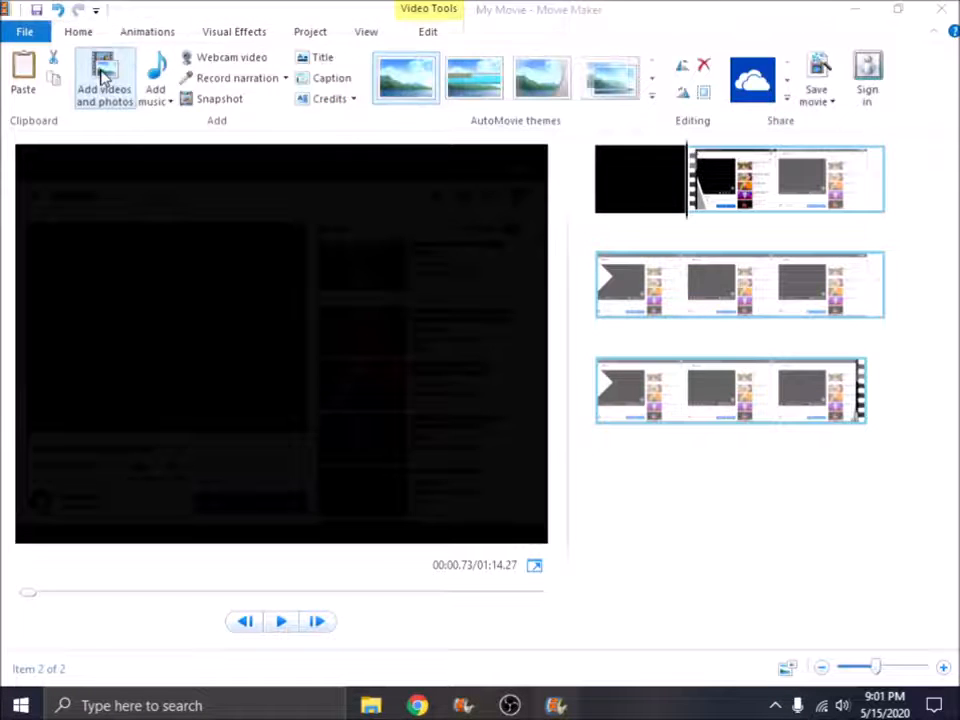
pyautogui.doubleClick(342, 165)
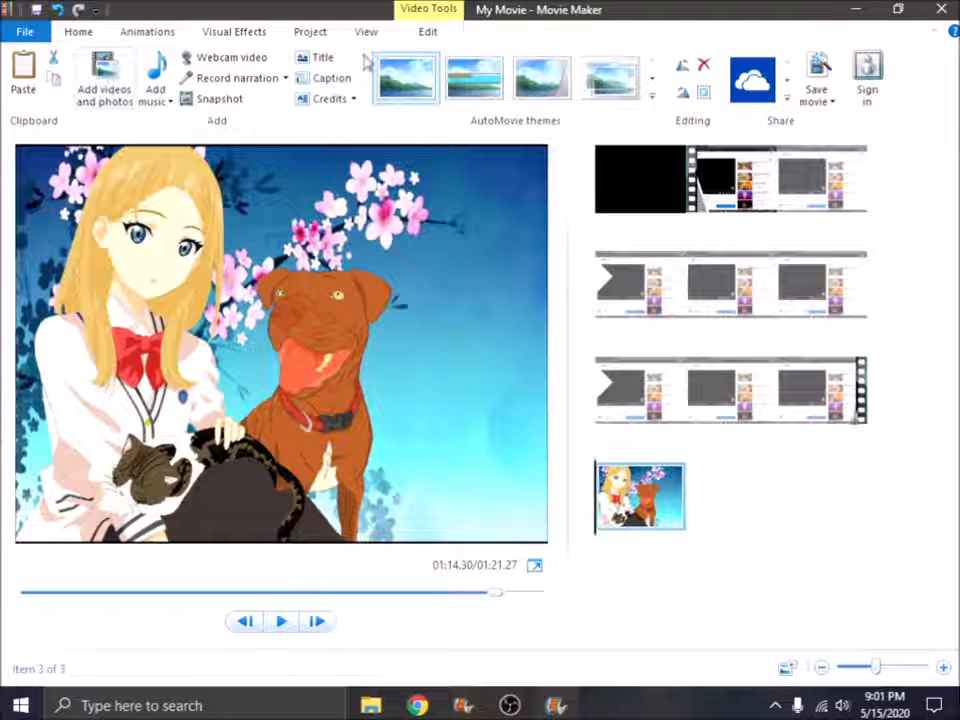
# Set the girl-and-dog photo's duration to 1.00 second and paste four copies of it.
pyautogui.click(429, 33)
pyautogui.click(391, 92)
pyautogui.click(372, 114)
pyautogui.click(88, 34)
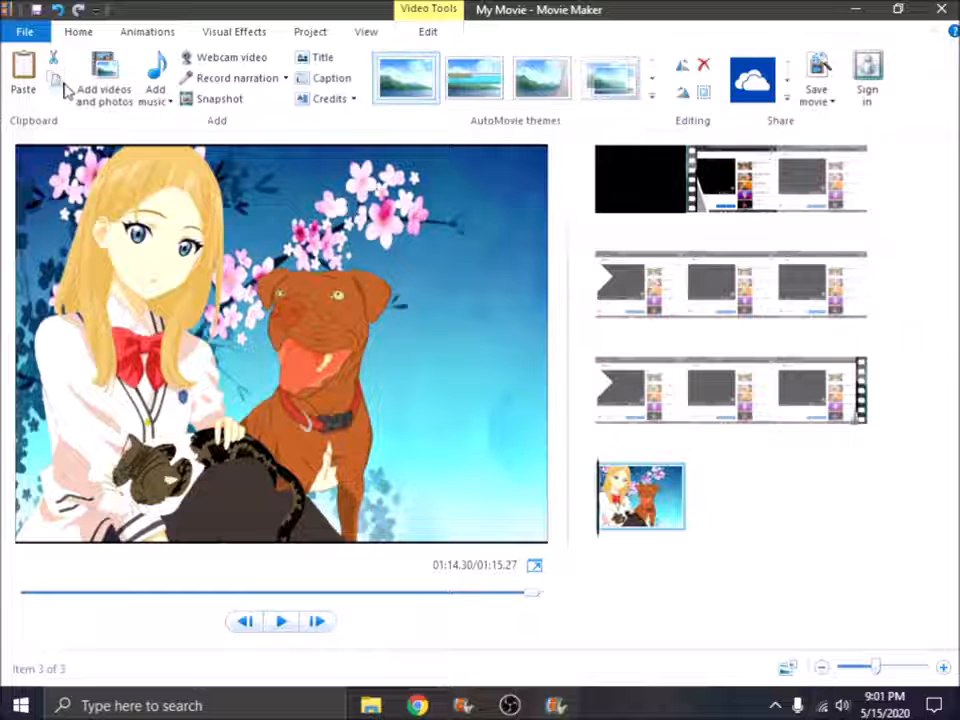
pyautogui.click(25, 78)
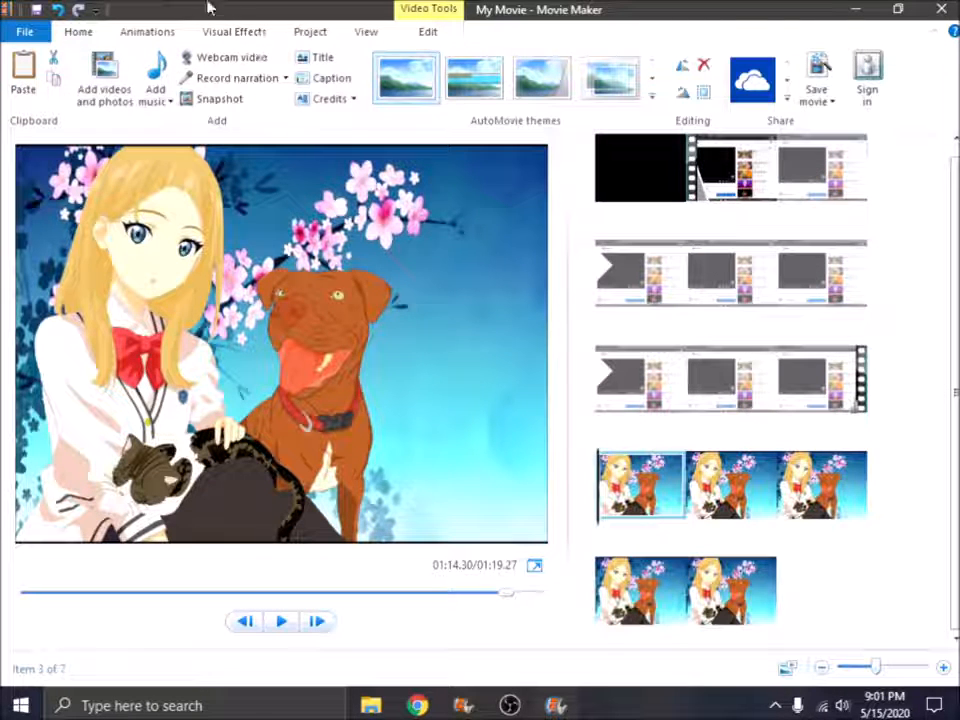
# Apply the diagonal transition to all five girl-and-dog photos and play the sequence.
pyautogui.click(147, 32)
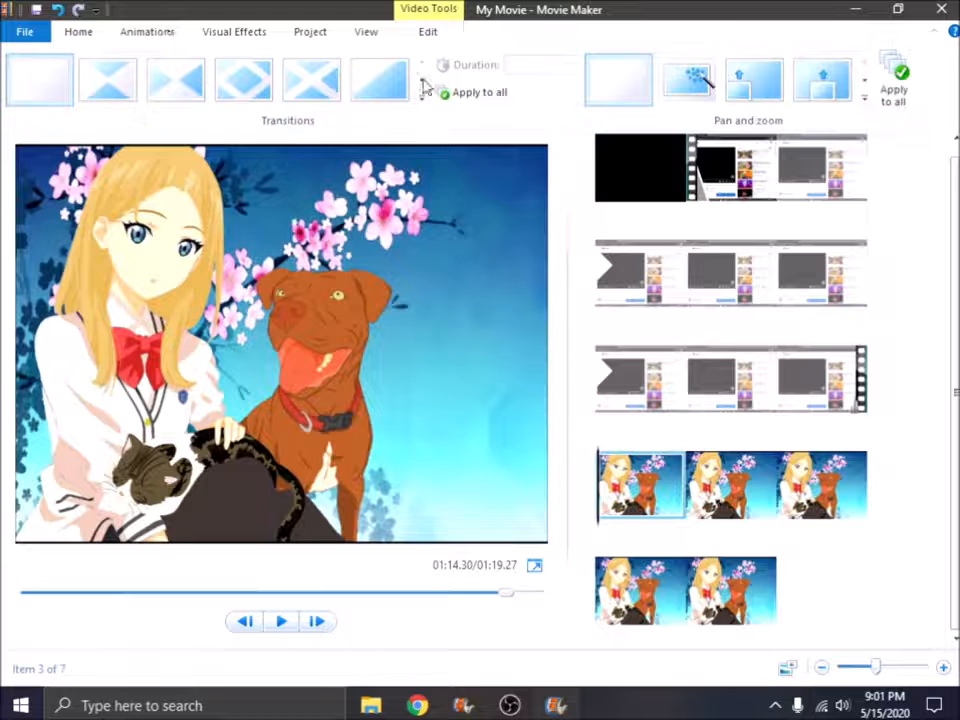
pyautogui.click(120, 80)
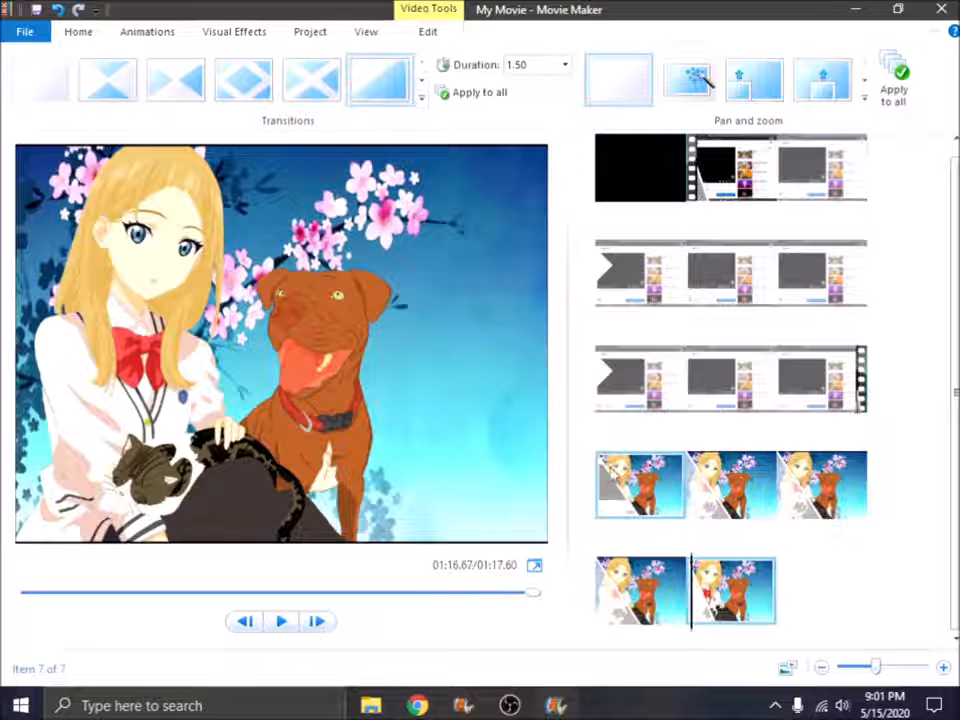
pyautogui.click(632, 478)
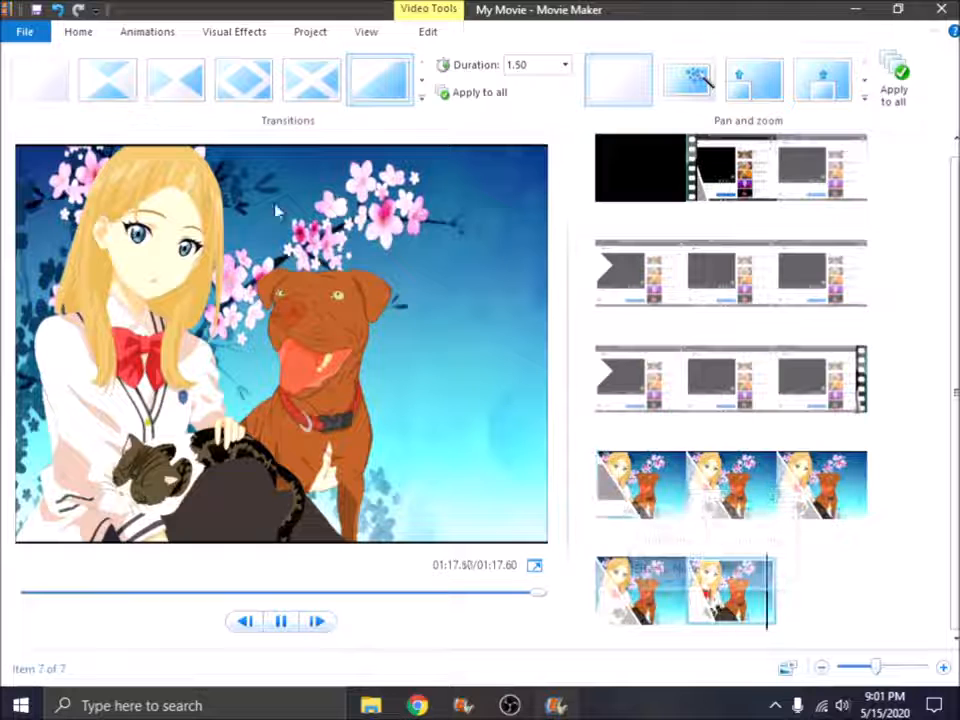
# Undo the diagonal transitions on the girl-and-dog photos.
pyautogui.click(64, 15)
pyautogui.click(63, 14)
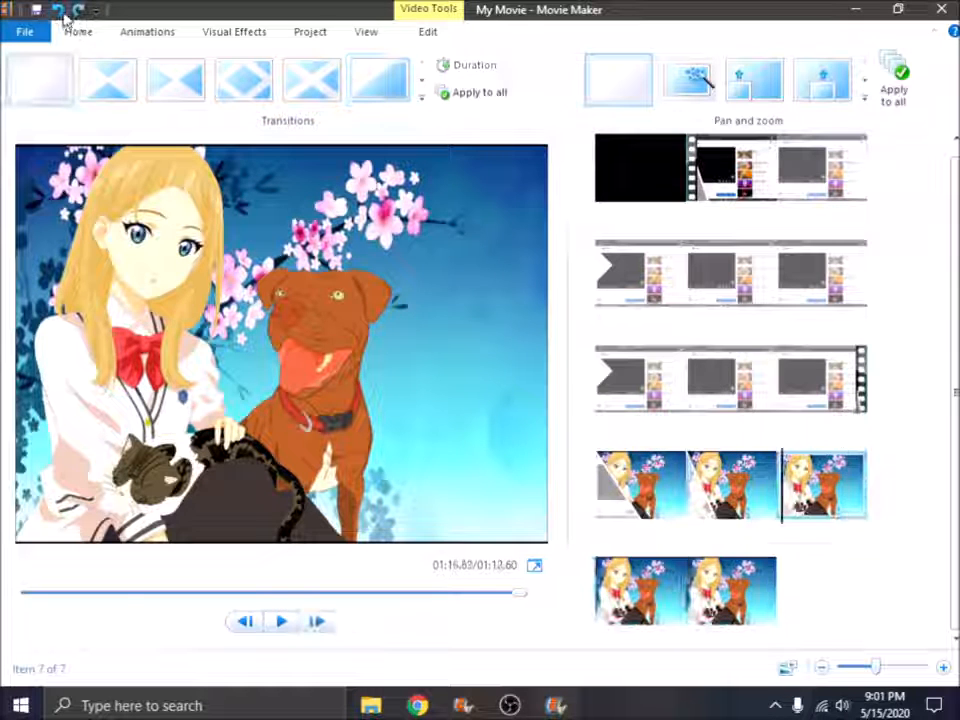
pyautogui.click(63, 14)
pyautogui.click(63, 14)
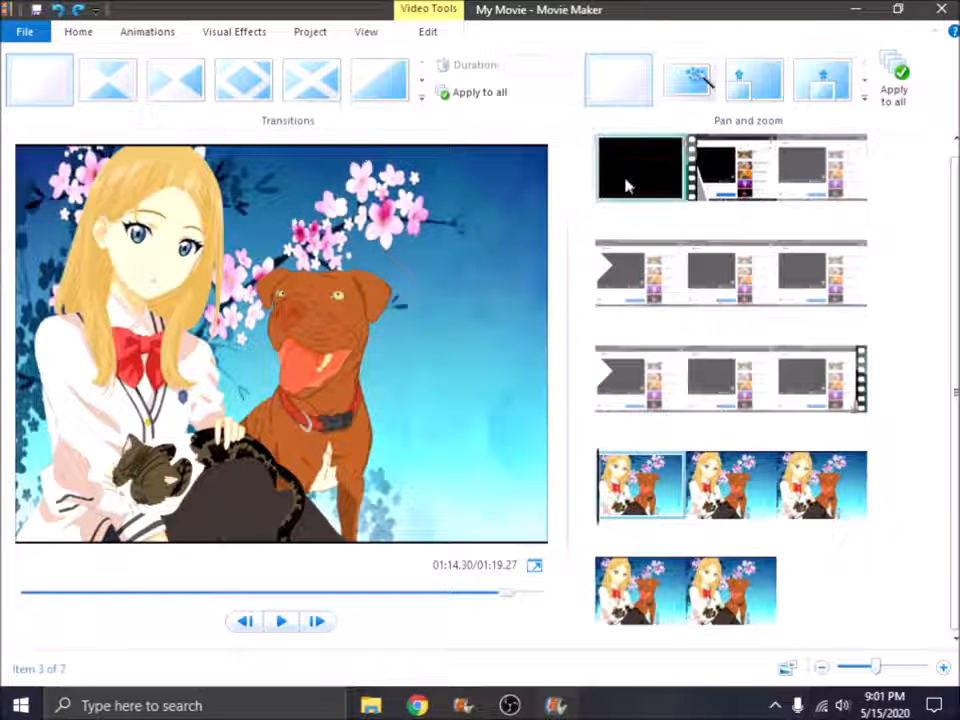
# Apply a different pan and zoom effect to each of the five girl-and-dog photos and play the sequence.
pyautogui.click(864, 83)
pyautogui.click(626, 86)
pyautogui.press('Right')
pyautogui.click(865, 80)
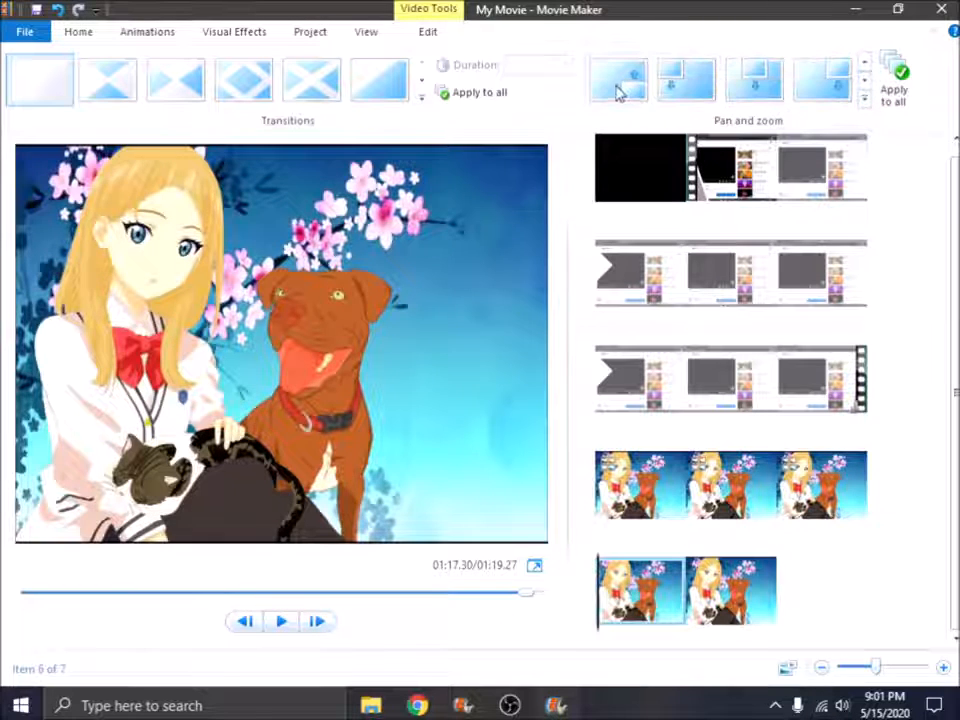
pyautogui.click(705, 90)
pyautogui.press('Right')
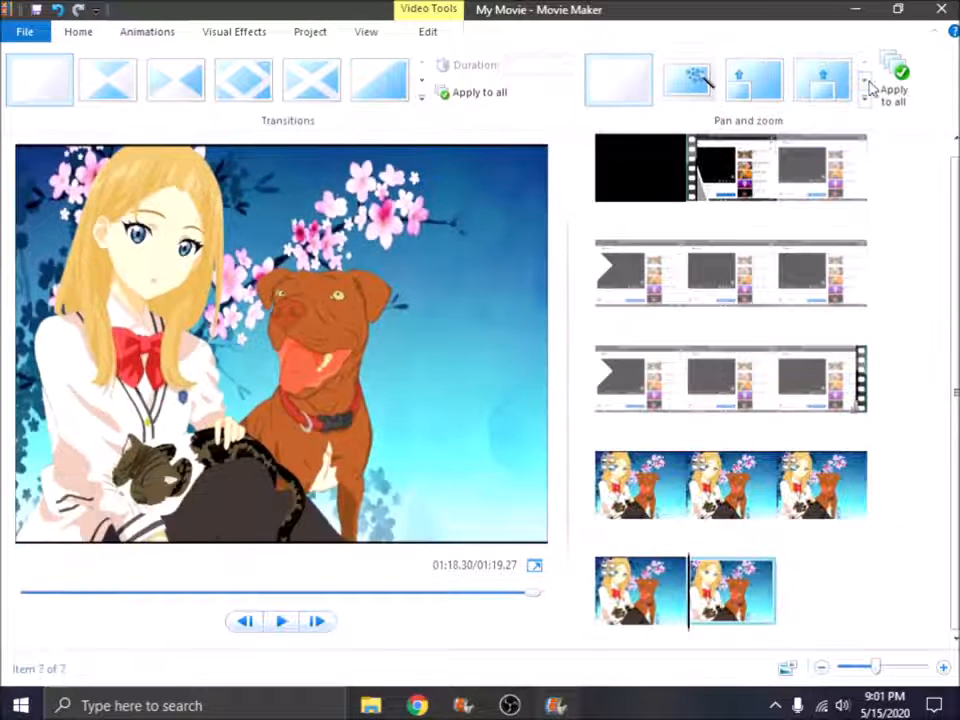
pyautogui.click(824, 88)
pyautogui.click(660, 460)
pyautogui.press('space')
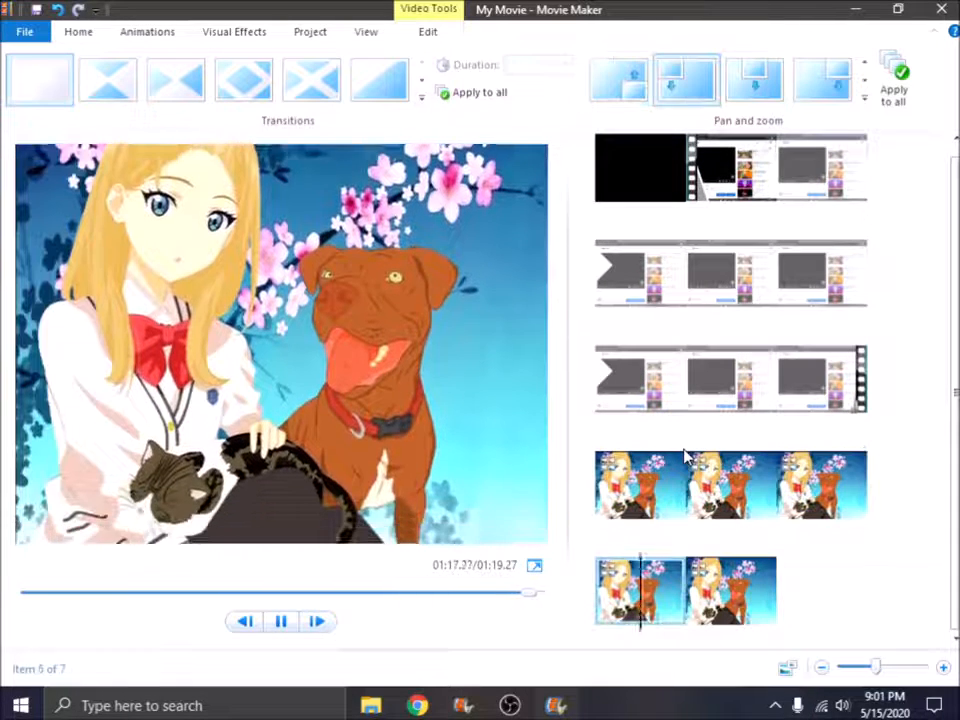
# Undo the pan and zoom effects and the four pasted copies, leaving a single girl-and-dog photo after the video clip.
pyautogui.click(58, 10)
pyautogui.click(58, 10)
pyautogui.click(58, 10)
pyautogui.click(58, 10)
pyautogui.click(58, 10)
pyautogui.click(58, 10)
pyautogui.click(58, 10)
pyautogui.click(58, 10)
pyautogui.click(842, 321)
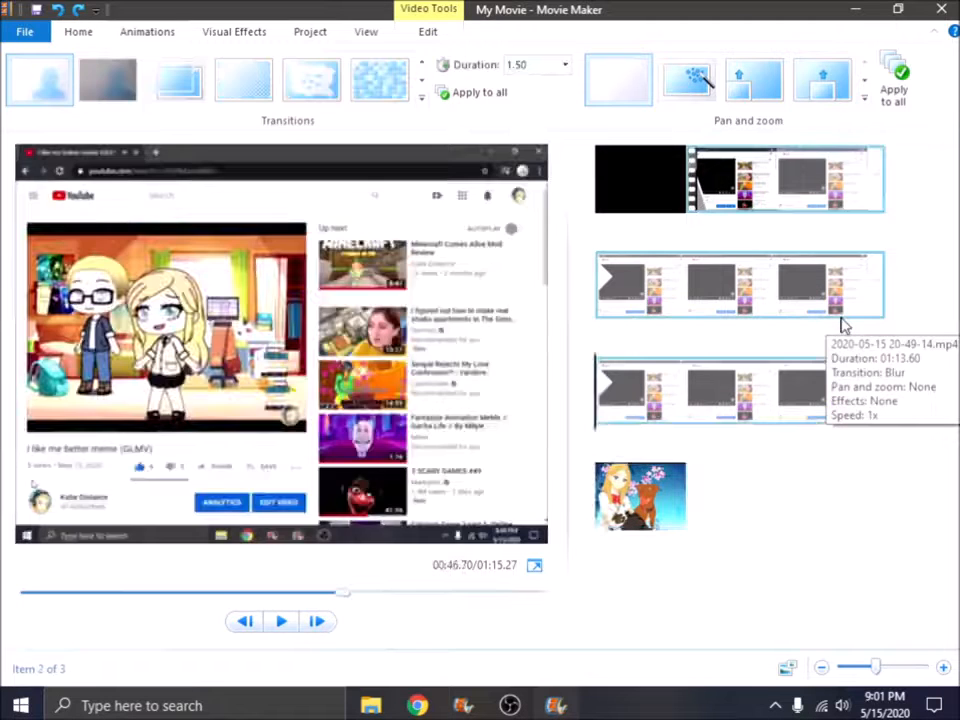
pyautogui.press('Right')
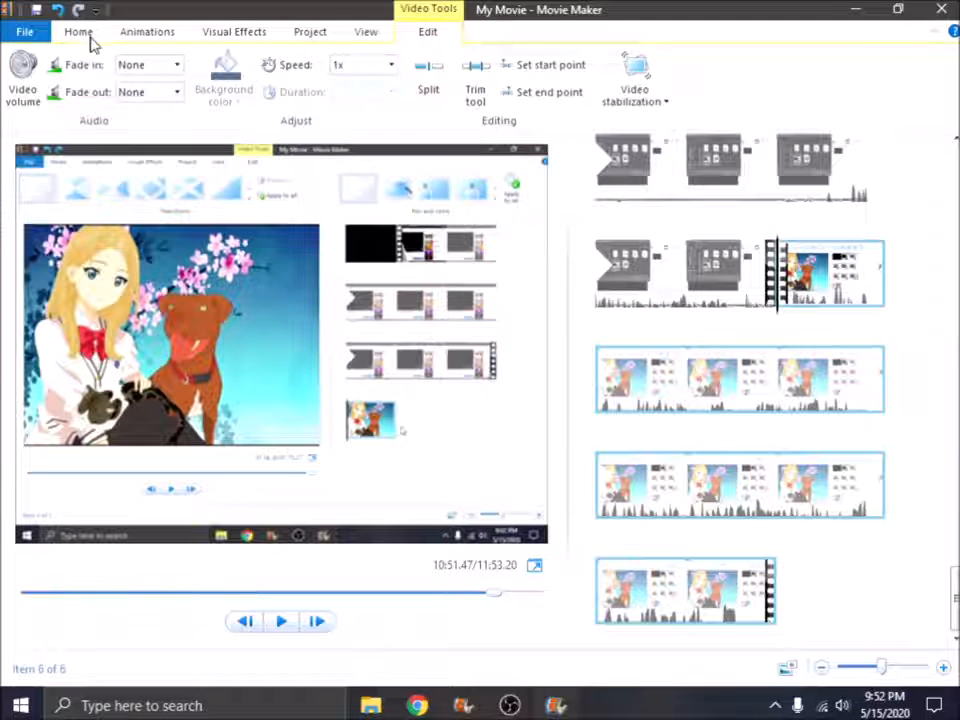
# Try to add music from the PC to the project.
pyautogui.click(80, 33)
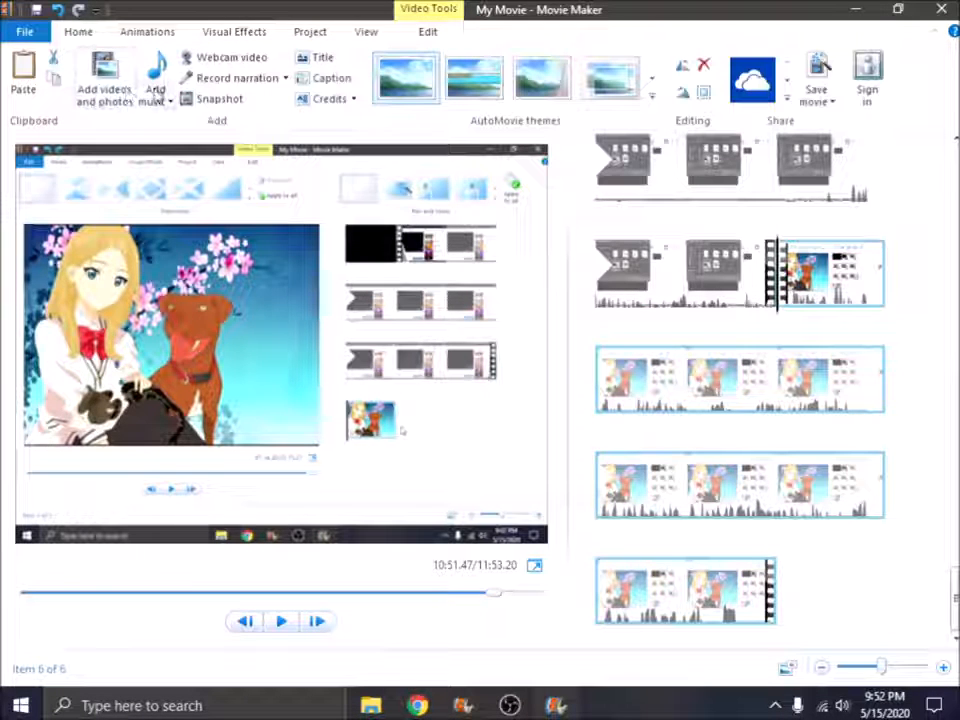
pyautogui.click(157, 92)
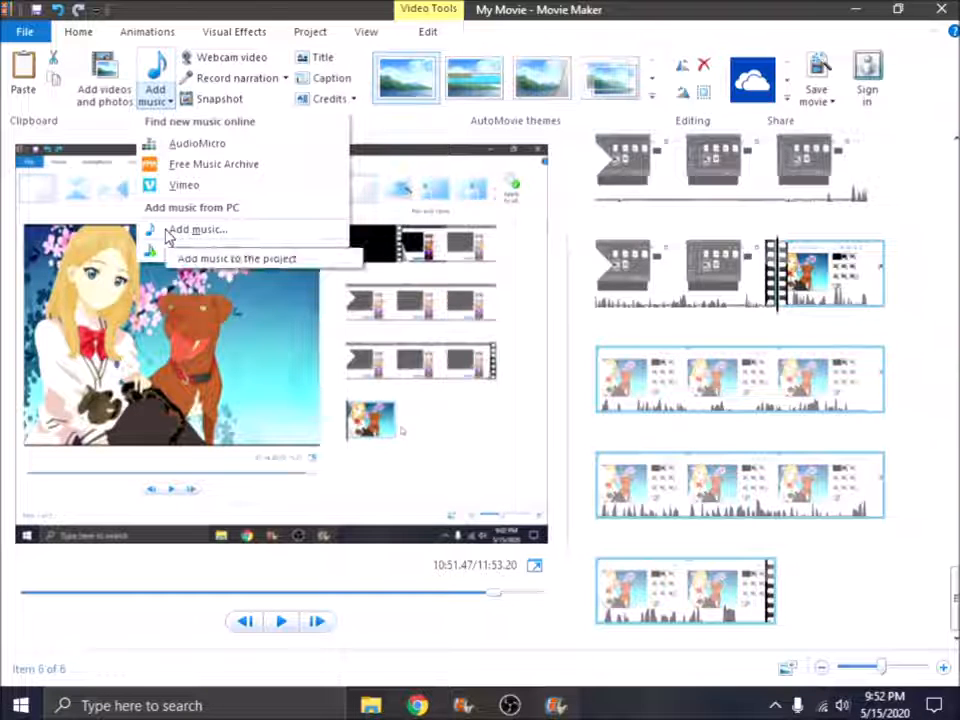
pyautogui.click(185, 250)
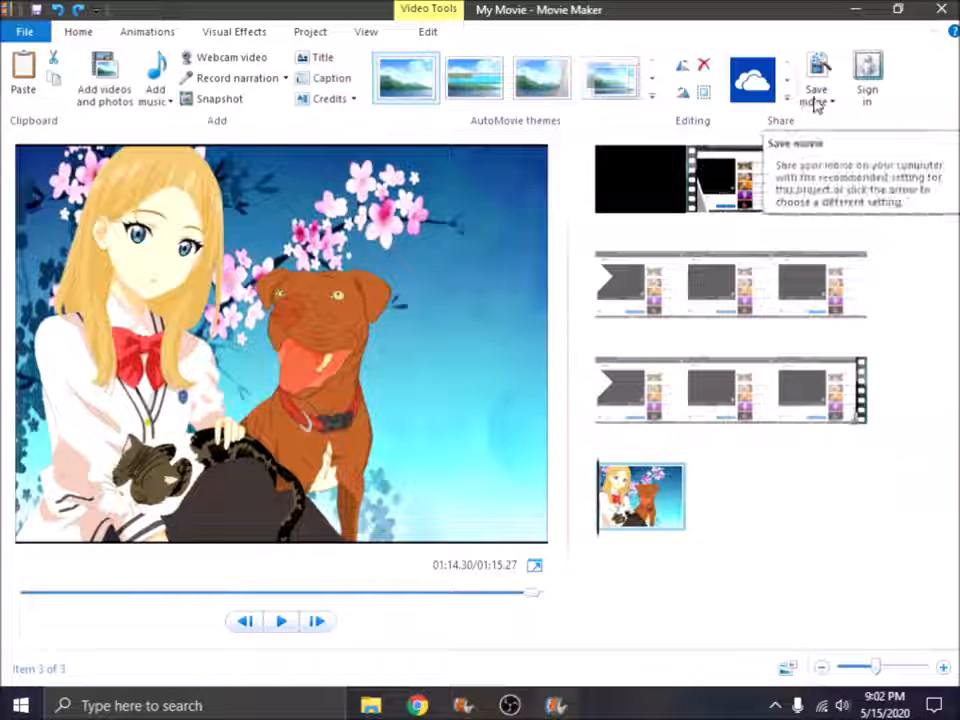
# Save the movie for high-definition display as My Movie in the Pictures folder, in MPEG-4/H.264 format.
pyautogui.click(815, 104)
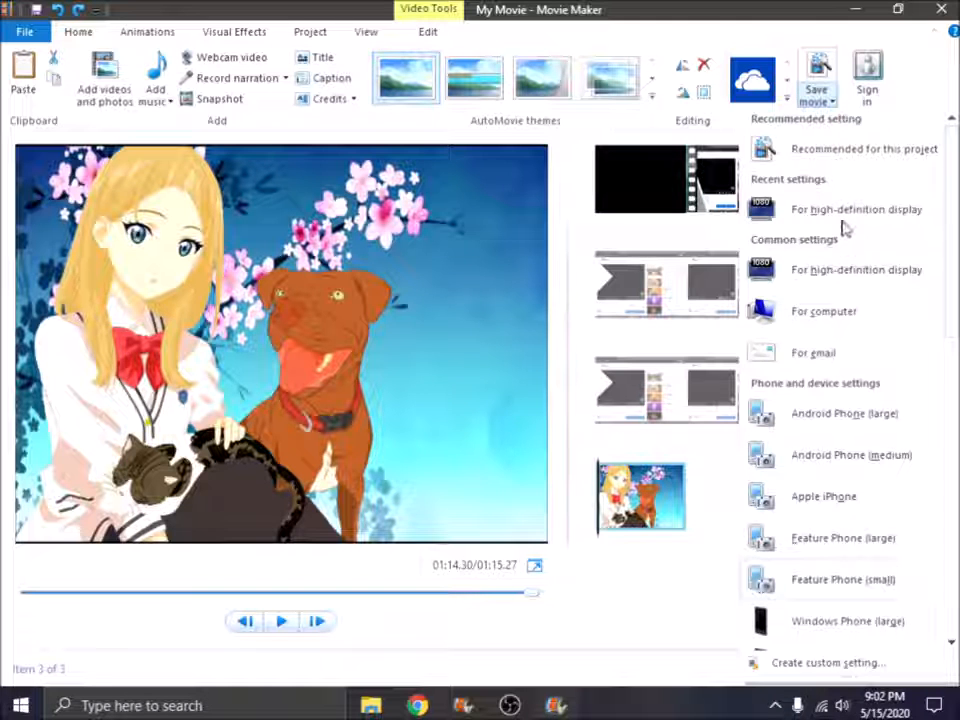
pyautogui.click(911, 222)
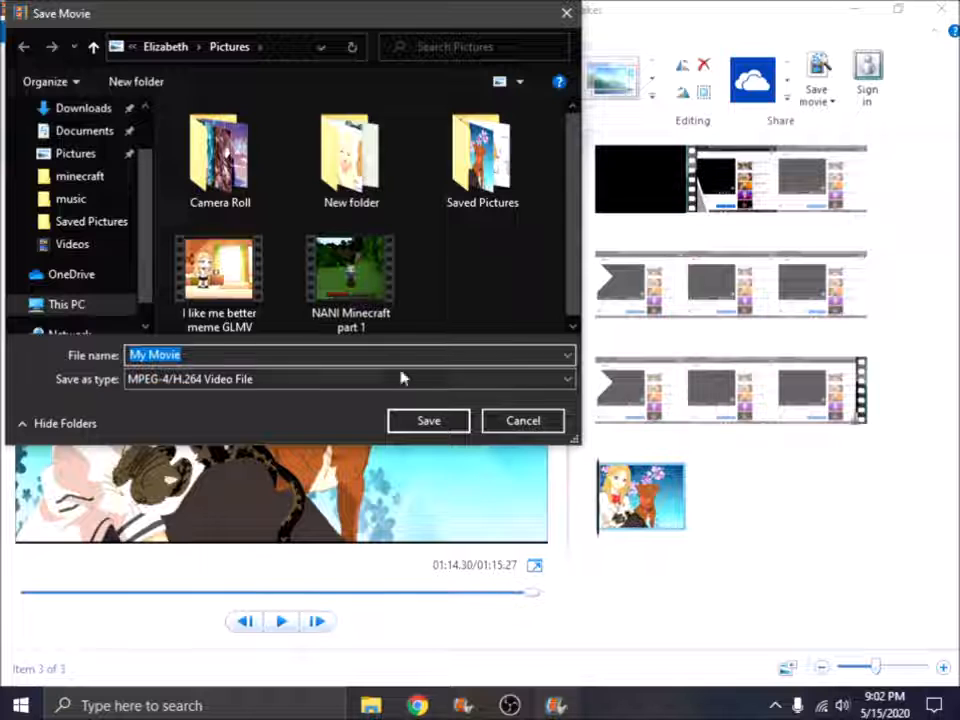
pyautogui.click(415, 422)
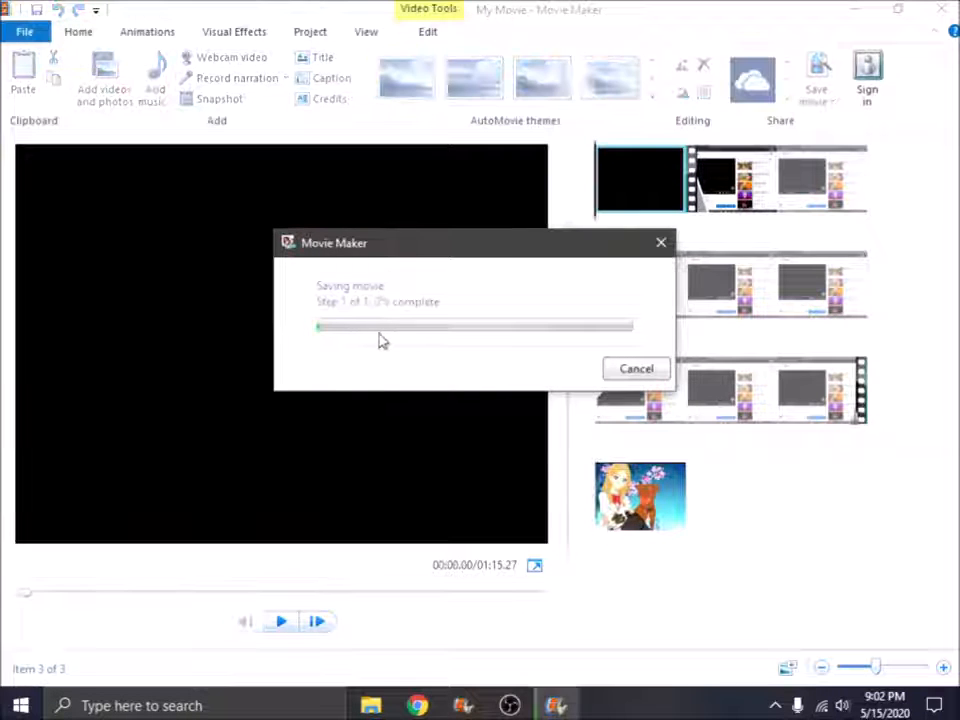